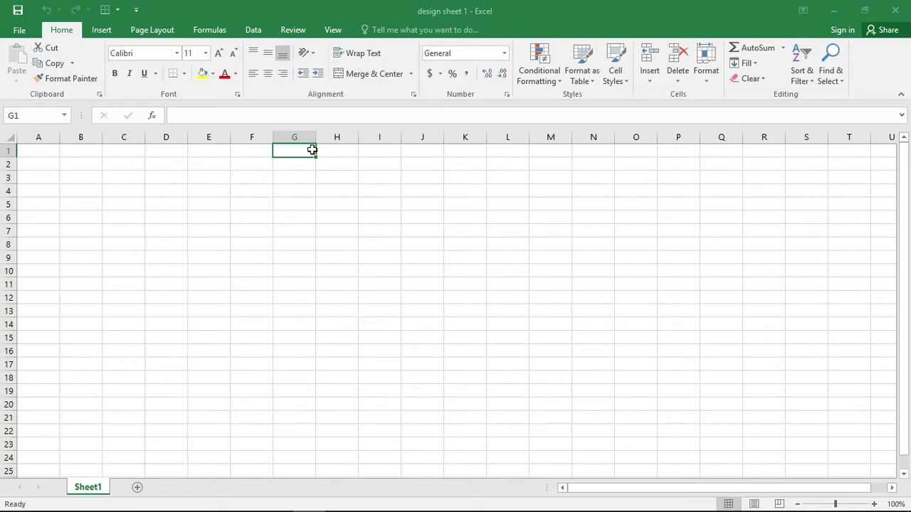
Step: Enter the sheet title "concrete quantiy calculation" in cell I1
click(312, 150)
text(con)
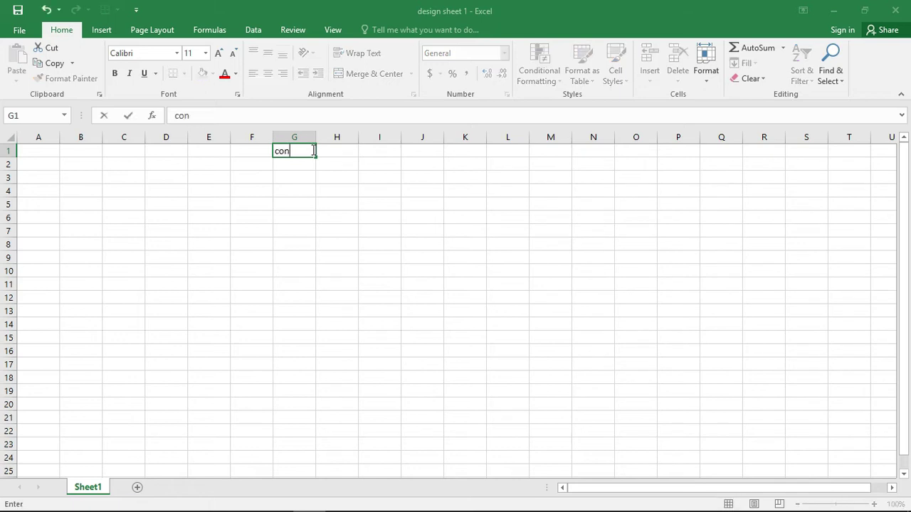
text(crete)
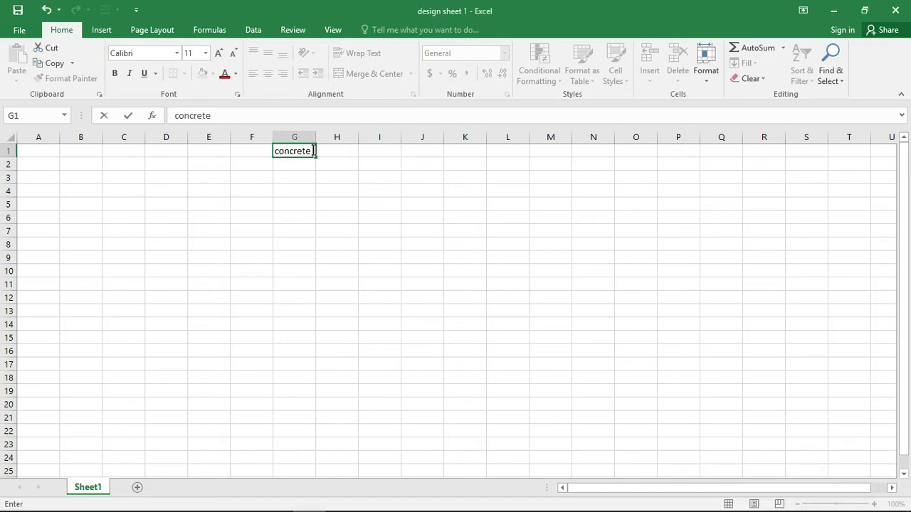
text( quantity)
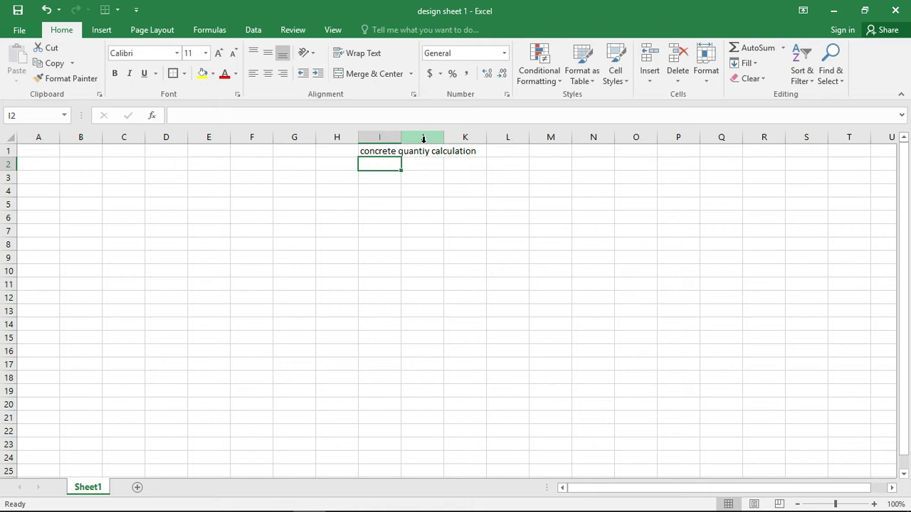
Step: Apply thick outside borders around the title range I1:K1
click(387, 151)
drag(388, 152, 463, 150)
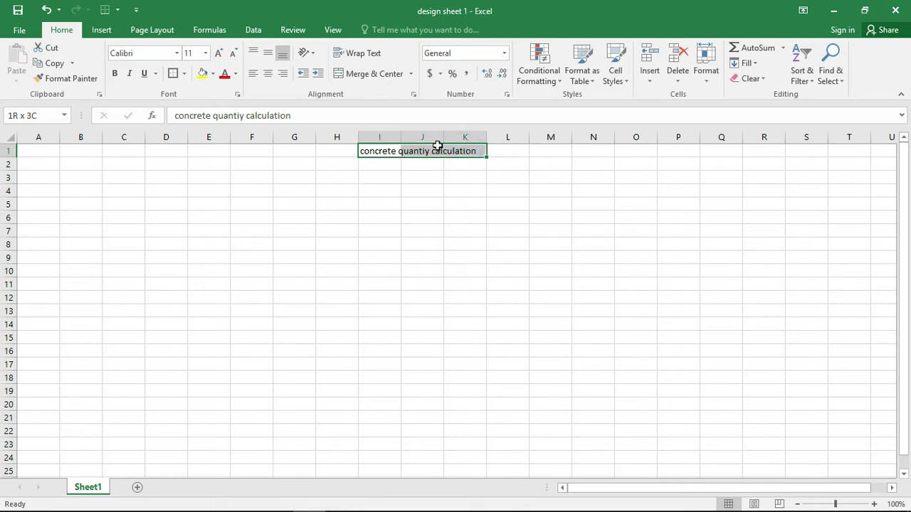
click(184, 74)
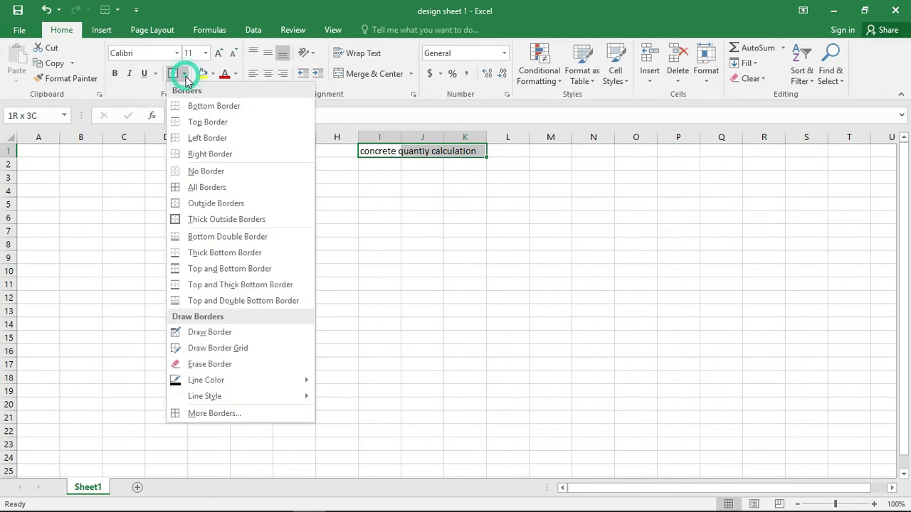
click(209, 220)
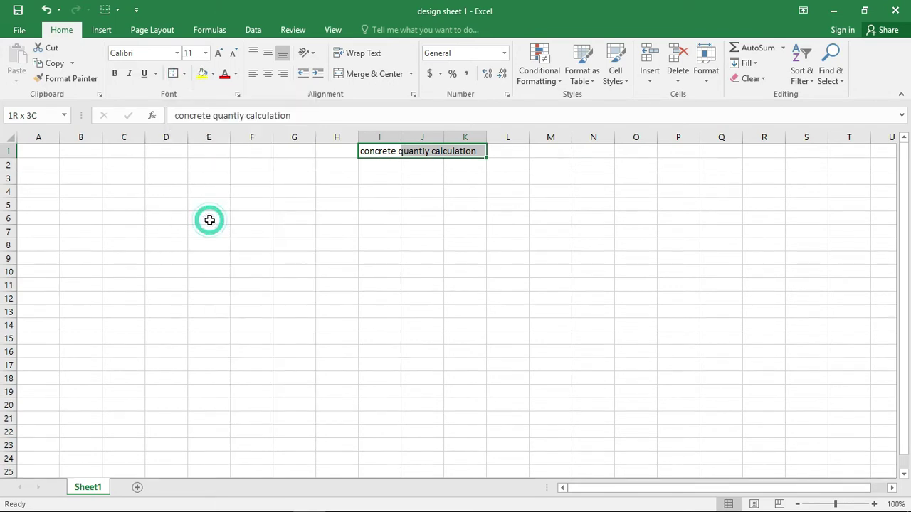
click(428, 164)
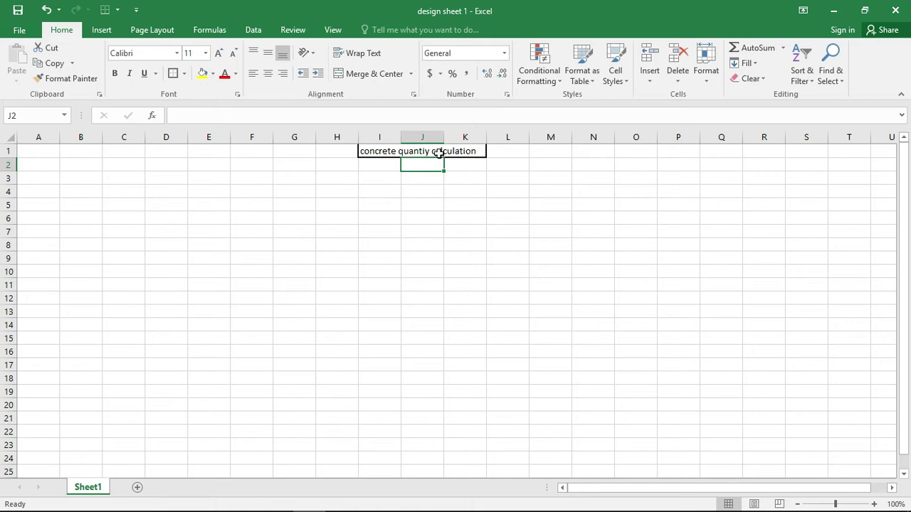
Step: Label cell I3 "Ratio" and enter the mix ratio values 1, 2 and 4 in J3, K3 and L3
click(372, 174)
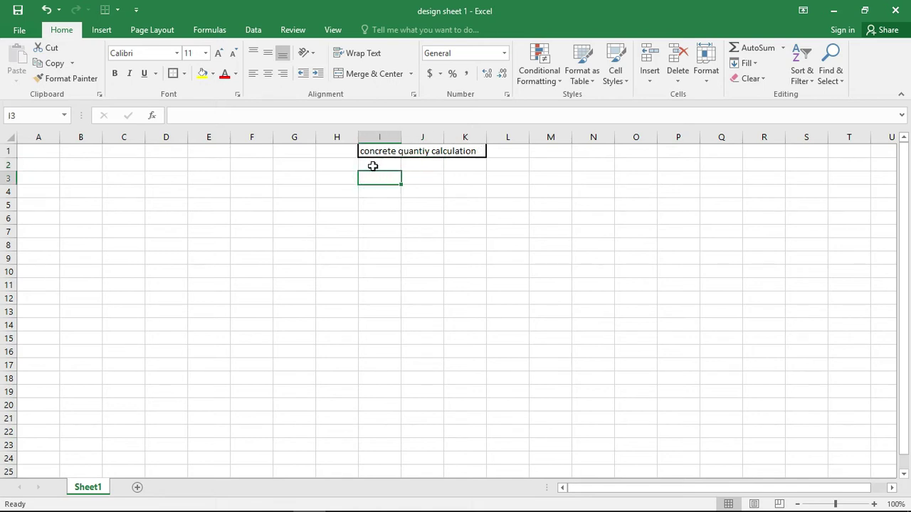
text(R)
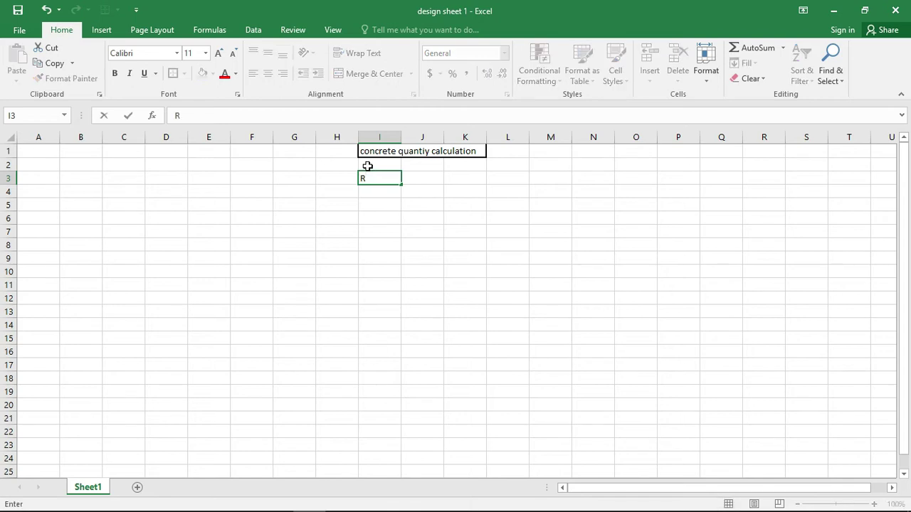
text(atio)
click(434, 179)
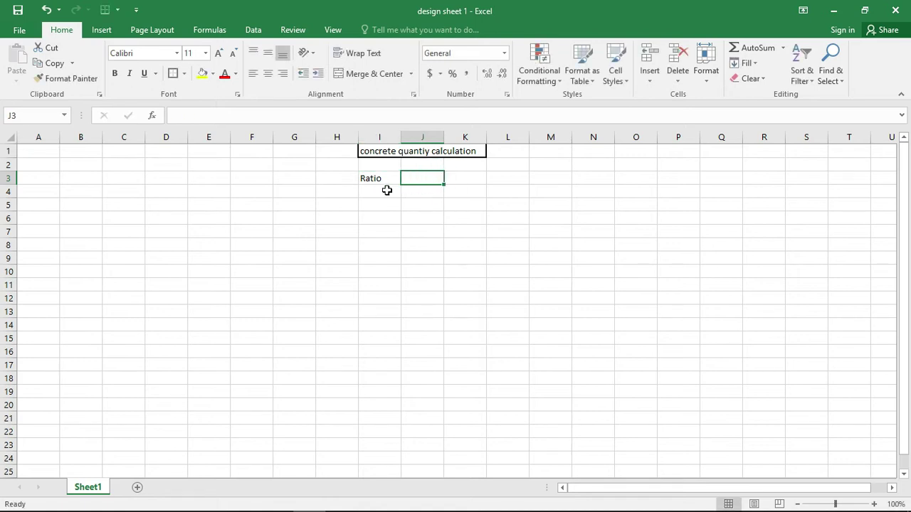
text(1)
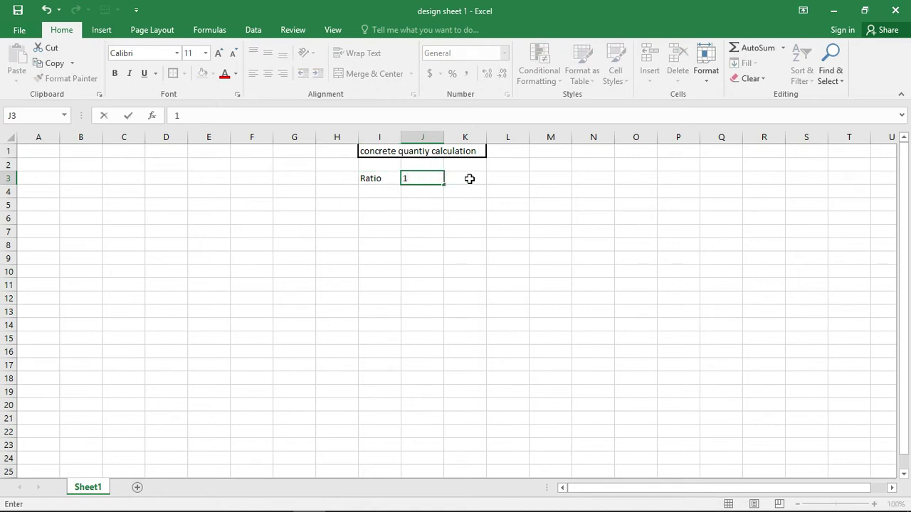
click(469, 178)
text(2)
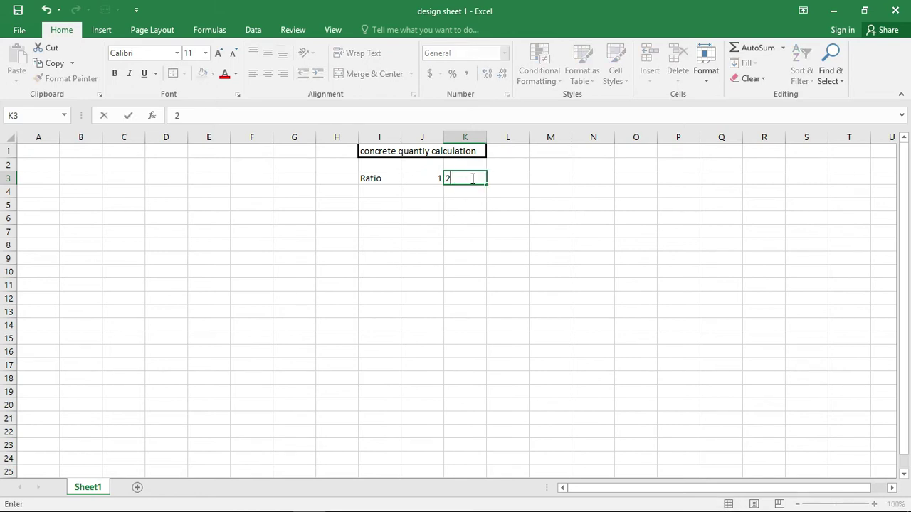
click(494, 180)
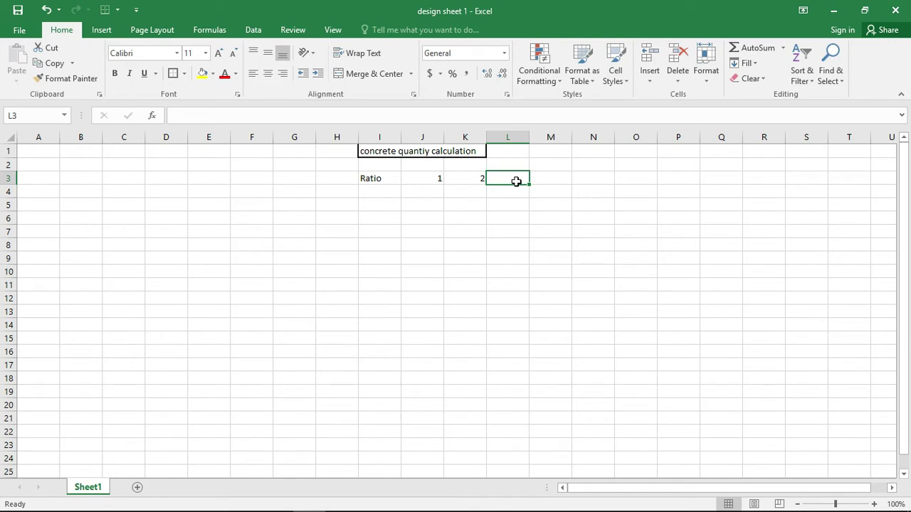
text(4)
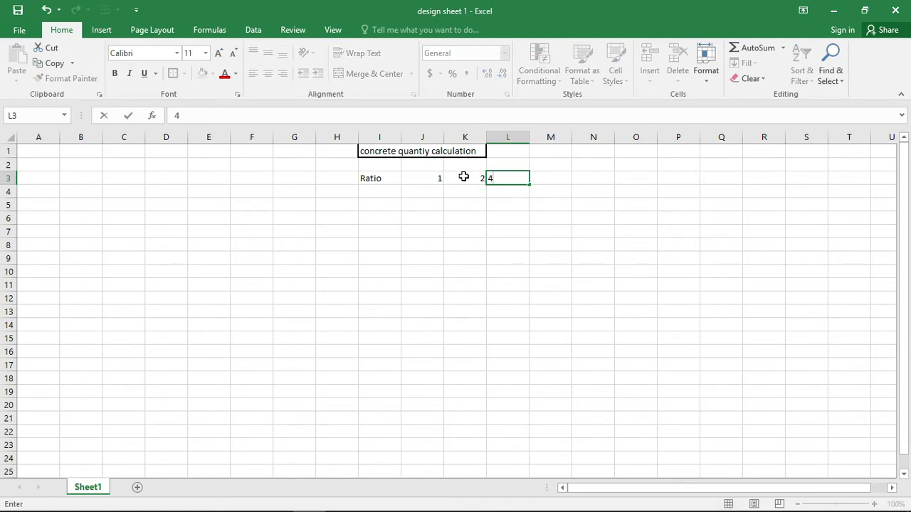
click(461, 178)
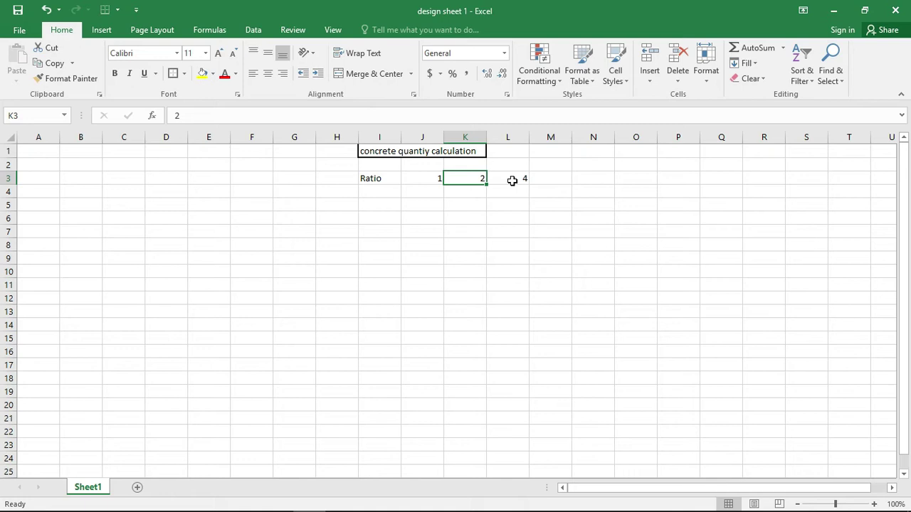
click(424, 177)
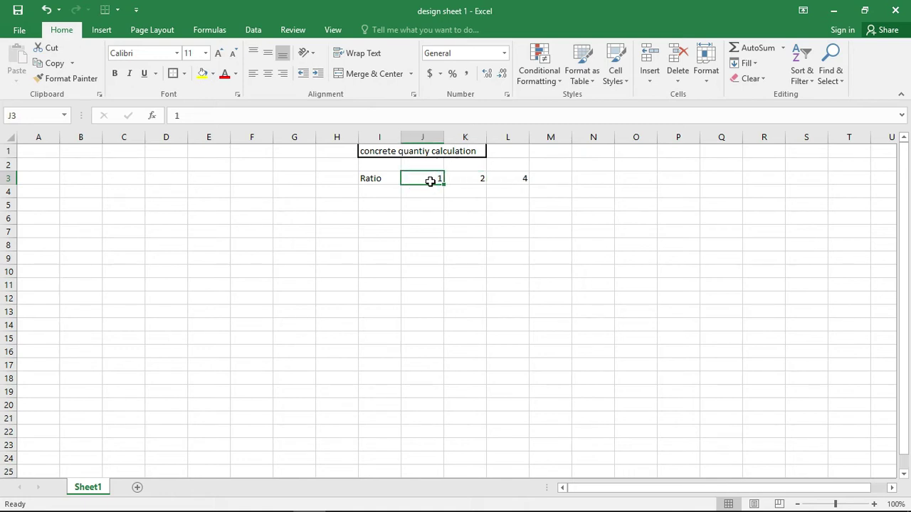
click(475, 179)
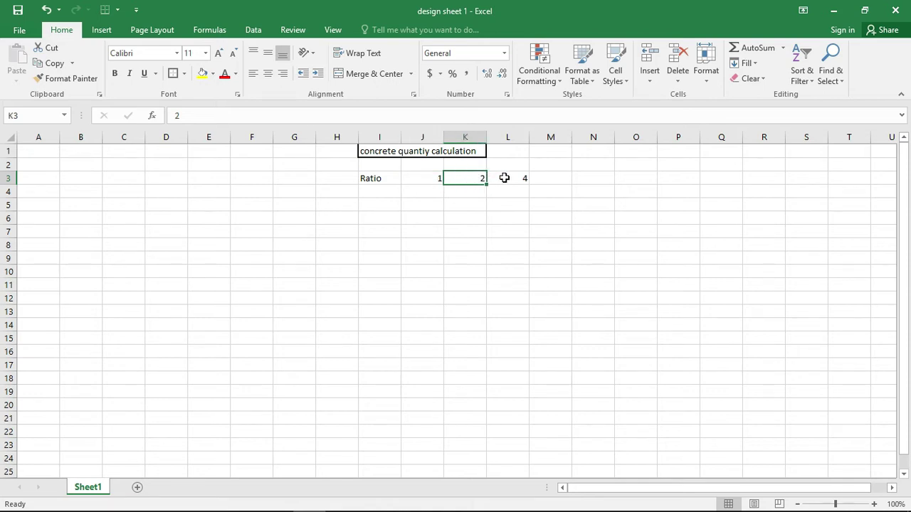
click(505, 177)
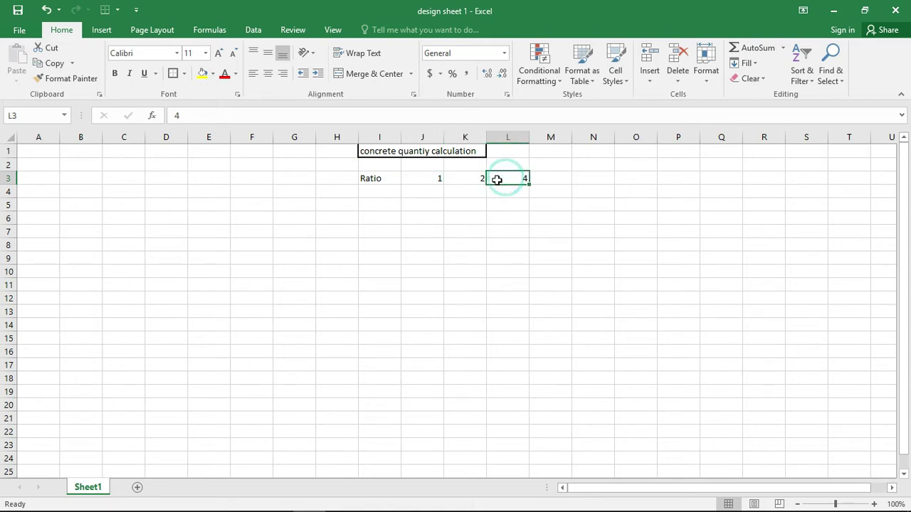
click(420, 180)
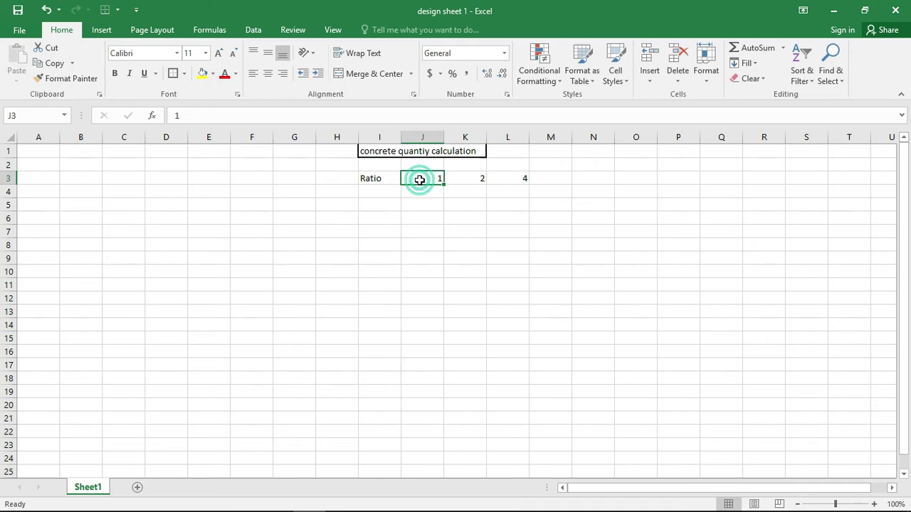
click(464, 179)
click(503, 180)
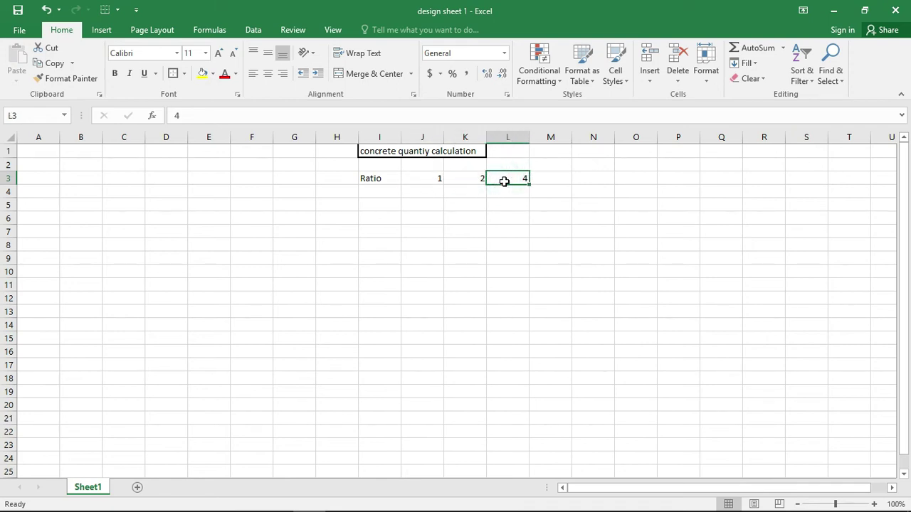
click(370, 179)
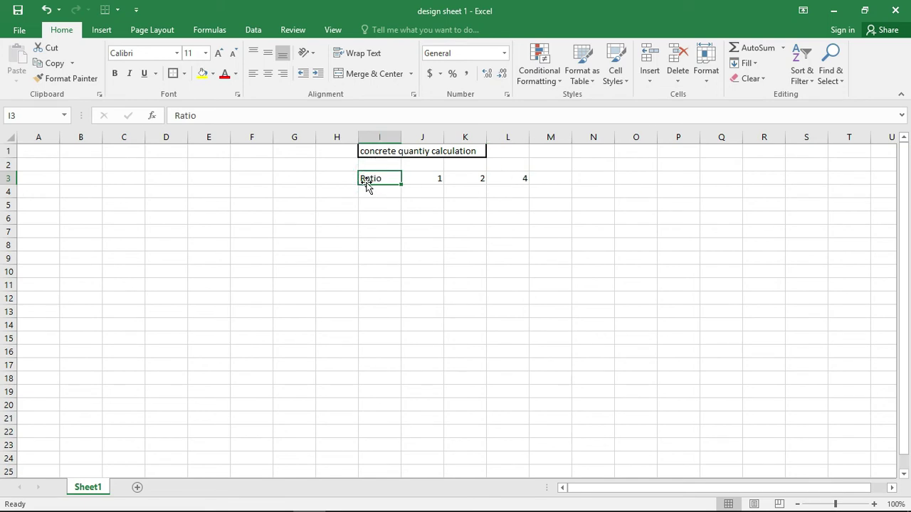
Step: Label cell I4 "volume of wet concrete" and enter its value of 10 in L4
click(373, 192)
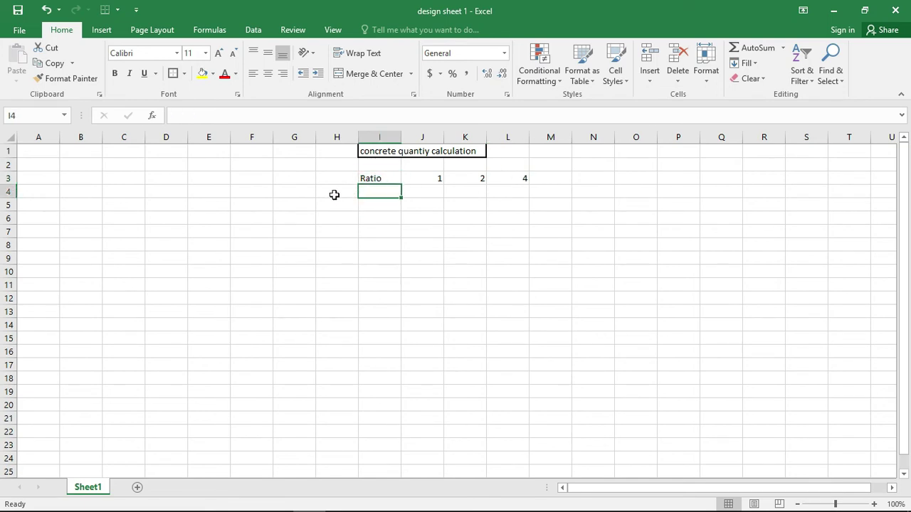
text(v)
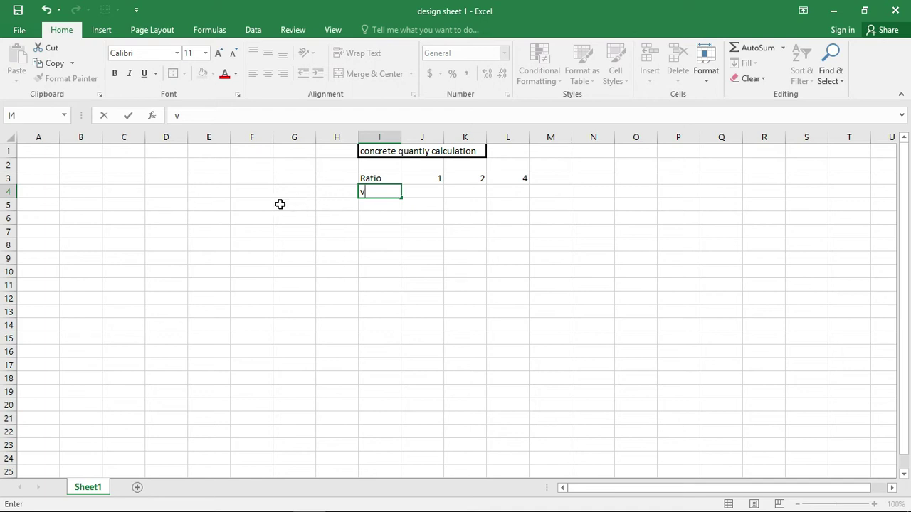
text(olume of wet concrete)
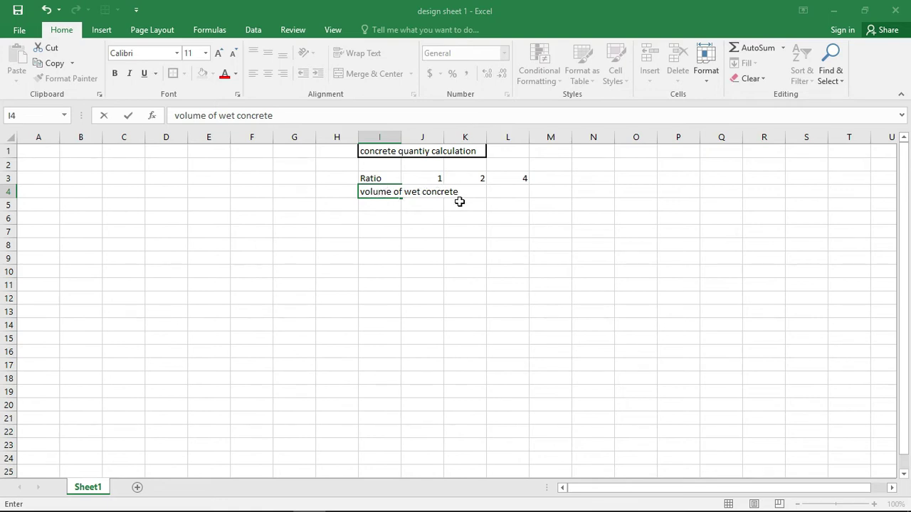
click(500, 194)
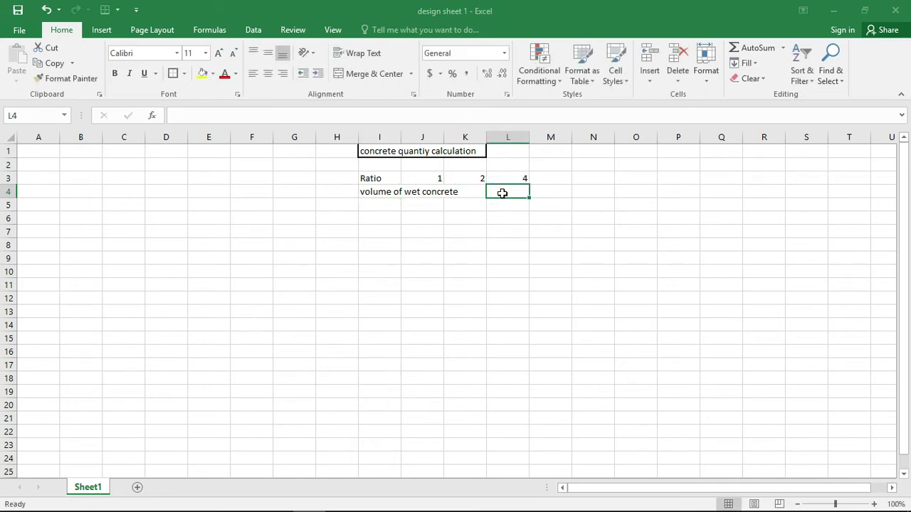
click(449, 193)
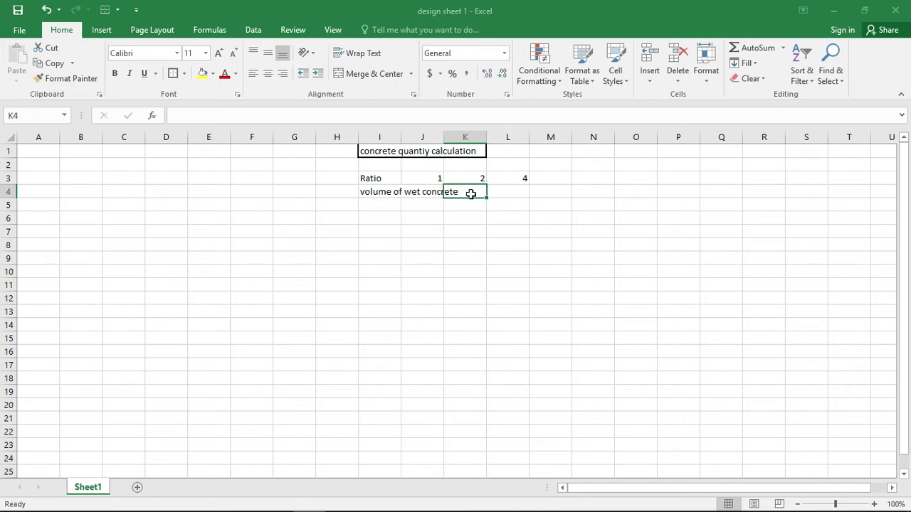
click(500, 194)
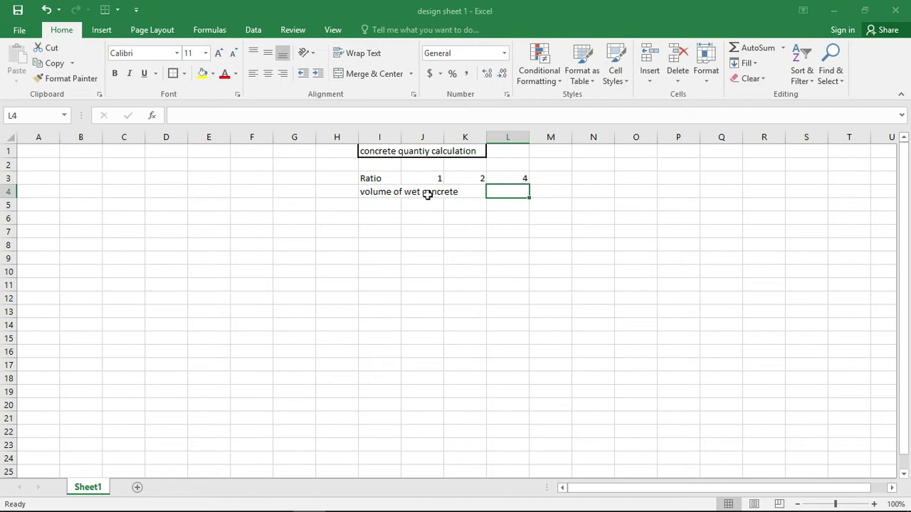
click(491, 192)
text(10)
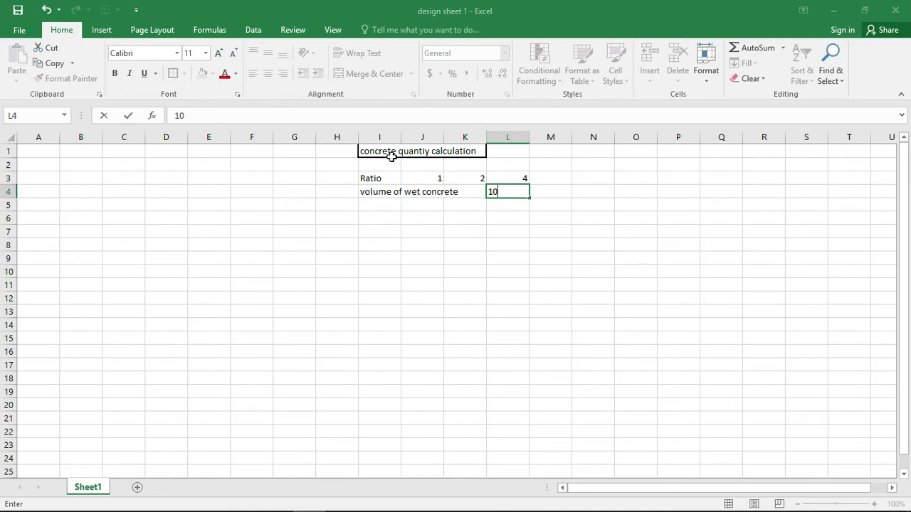
Step: Insert a table at cell I6 with the option for headers enabled
click(365, 217)
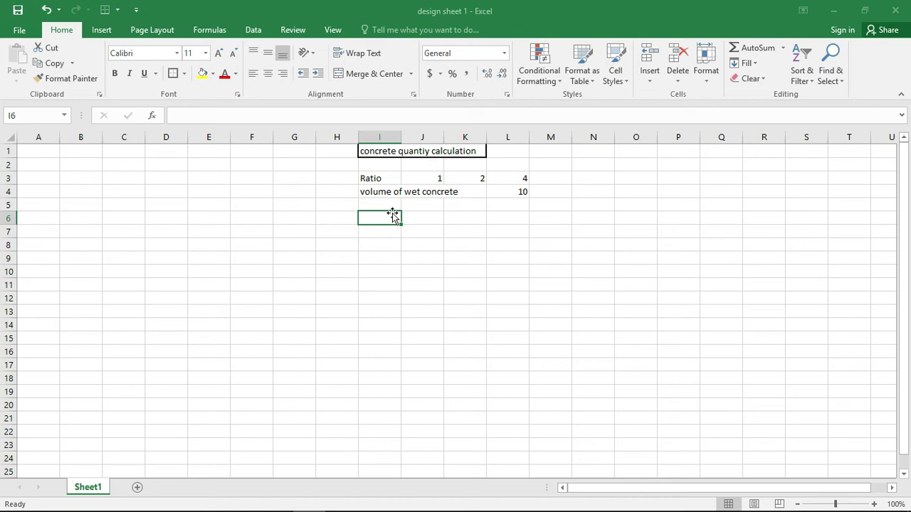
click(102, 30)
click(124, 74)
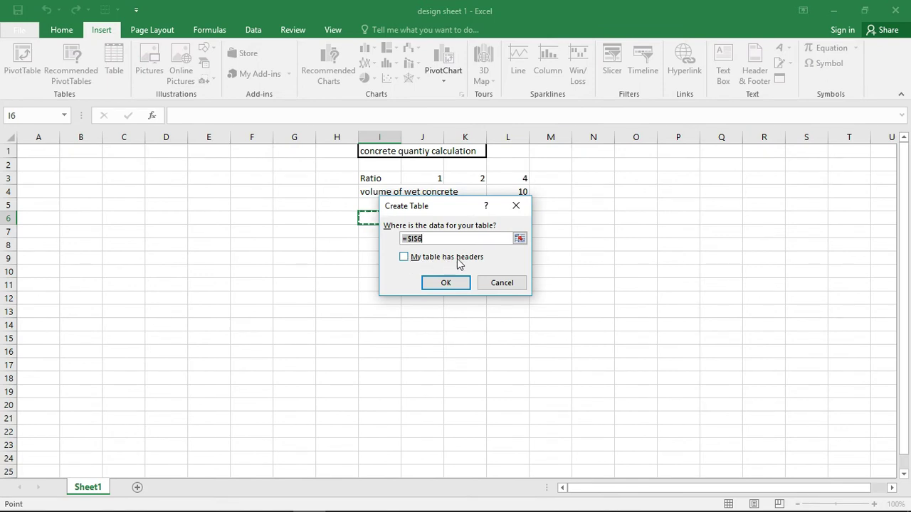
click(404, 257)
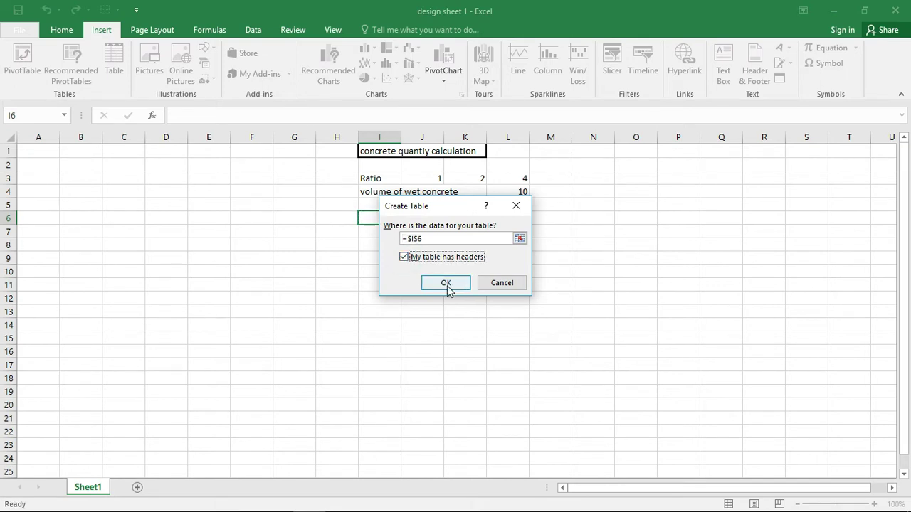
click(448, 288)
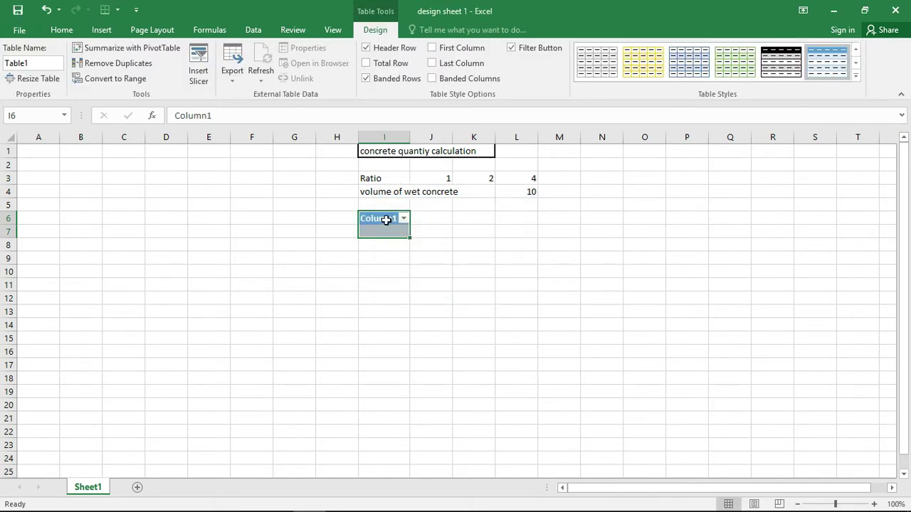
Step: Extend the new table to five columns and down to row 12, covering I6:M12
drag(410, 239, 411, 287)
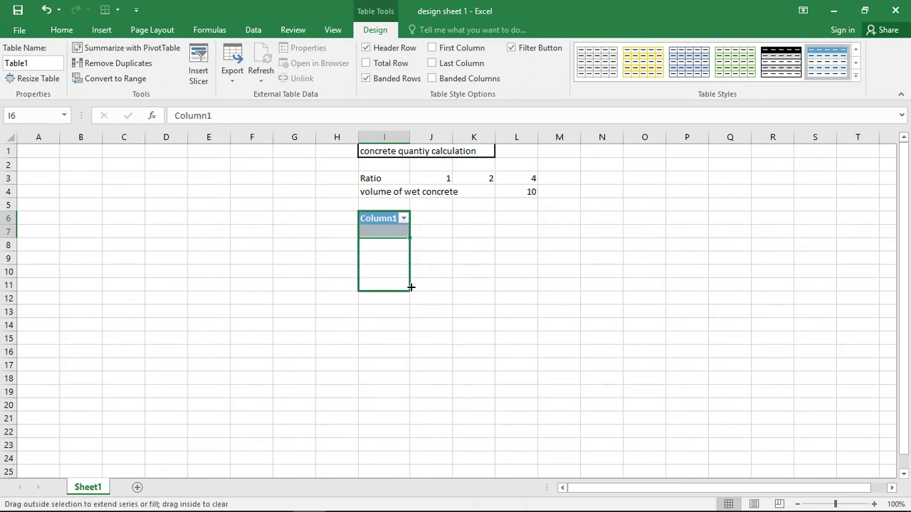
drag(411, 286, 412, 287)
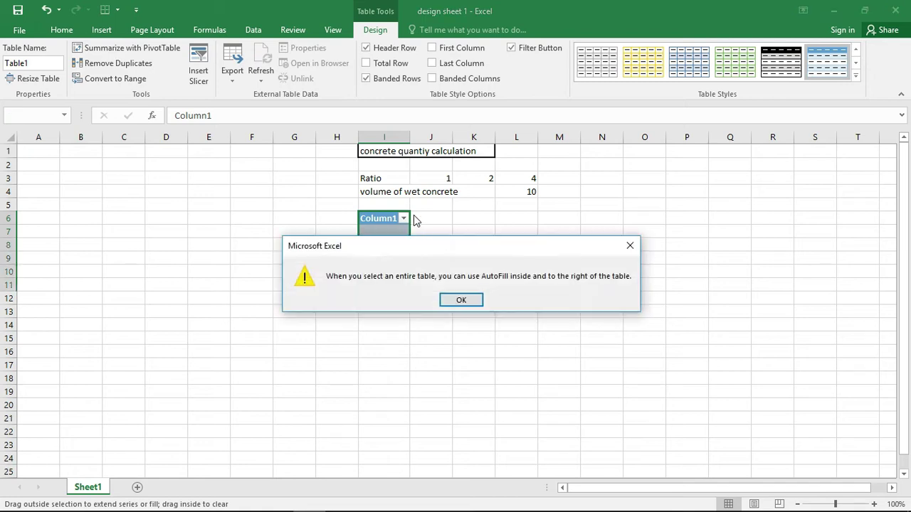
click(462, 300)
drag(410, 238, 574, 306)
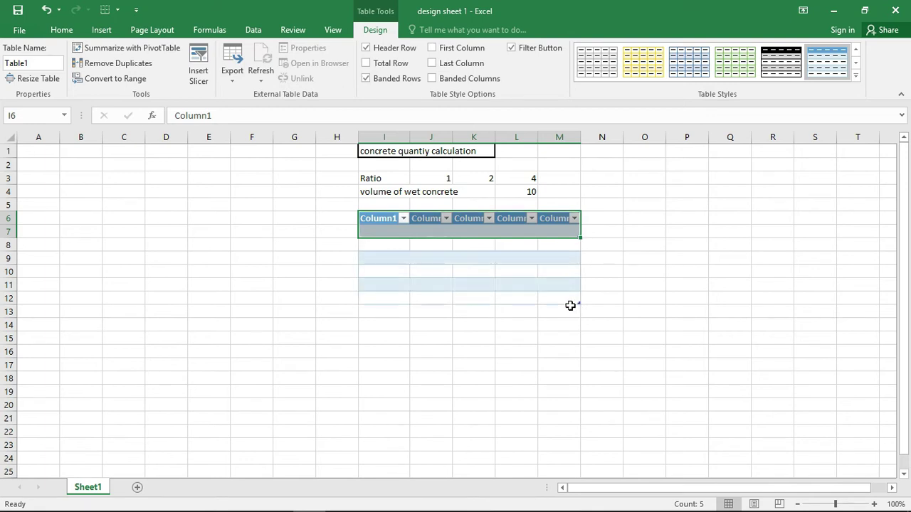
Step: Enter the headings "sr.no", "items", "quantity" and "unit" in cells I7 to L7 of the table
click(382, 243)
click(377, 232)
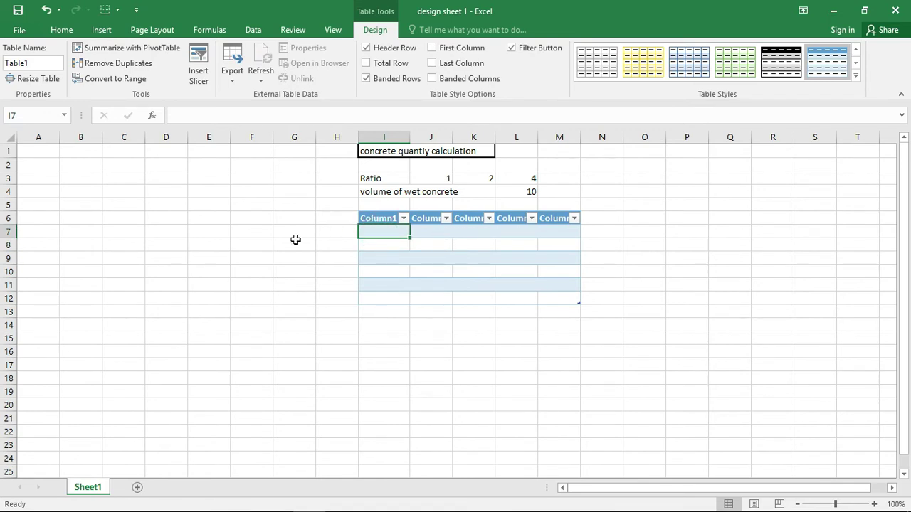
text(sr.no)
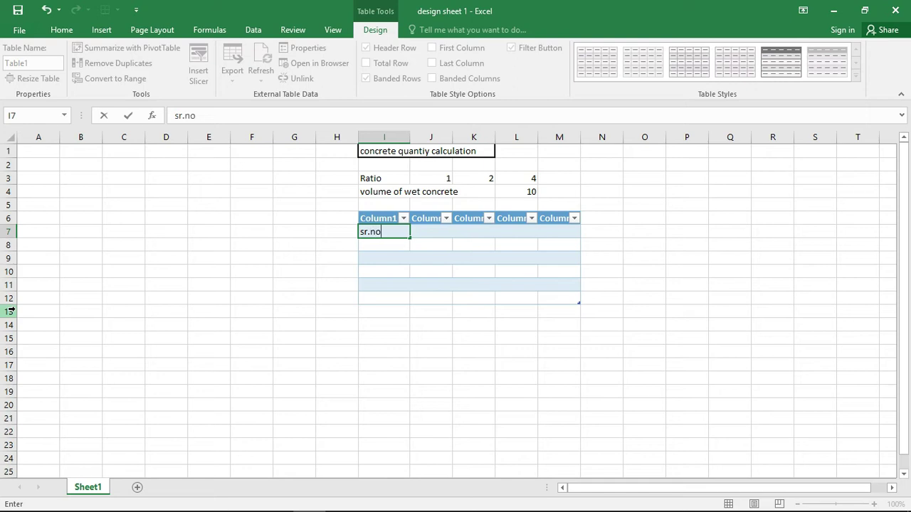
click(425, 233)
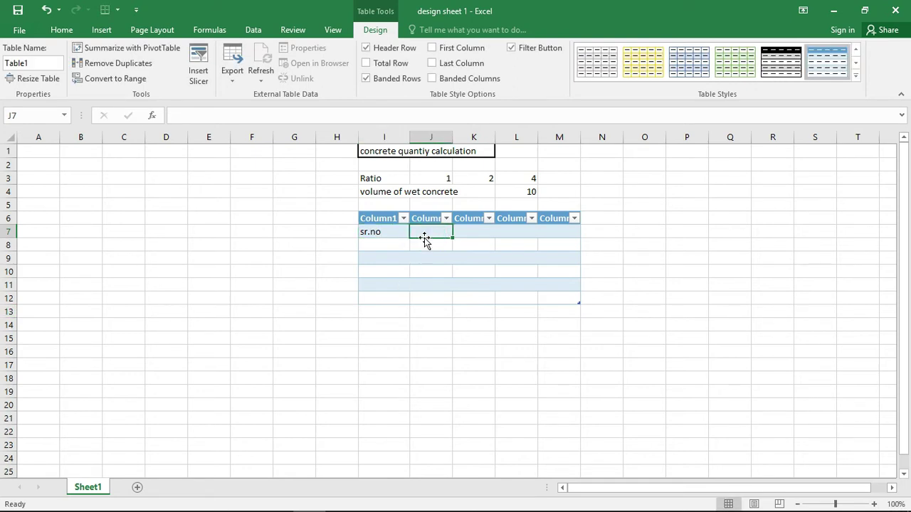
text(items)
click(468, 231)
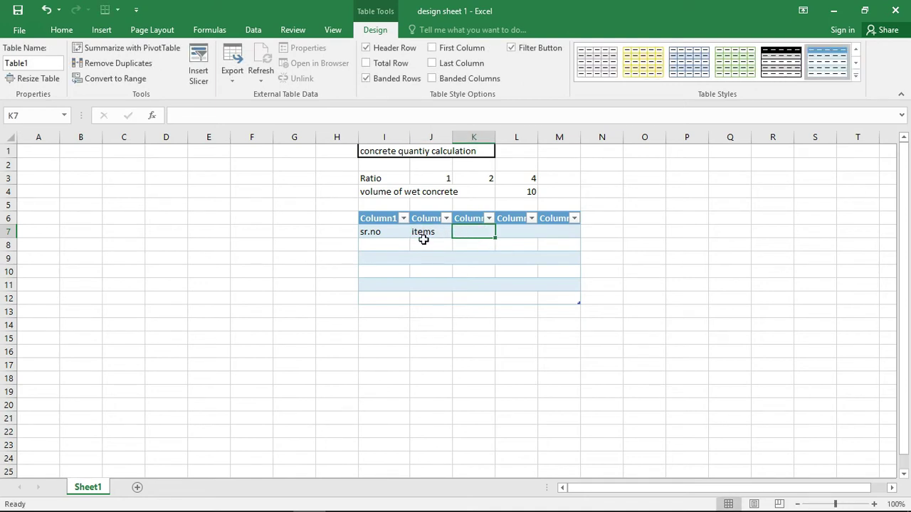
text(qua)
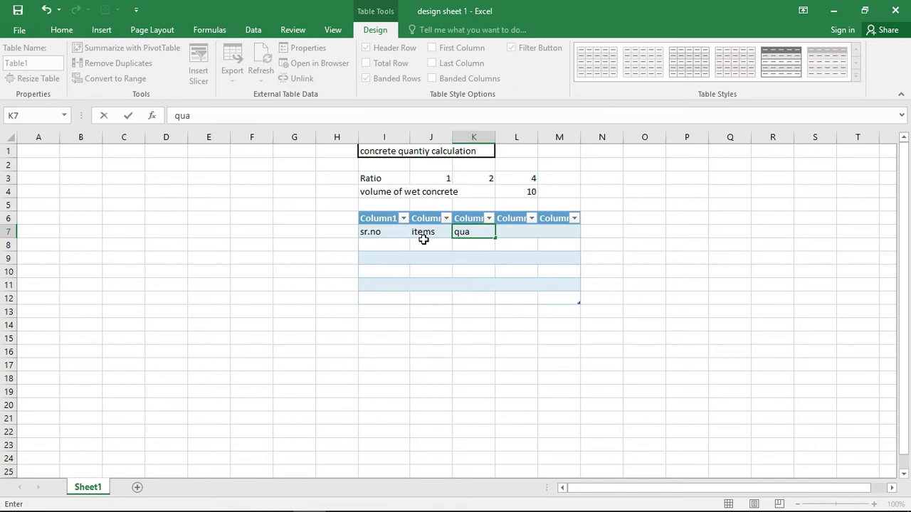
text(ntity)
click(509, 233)
text(un)
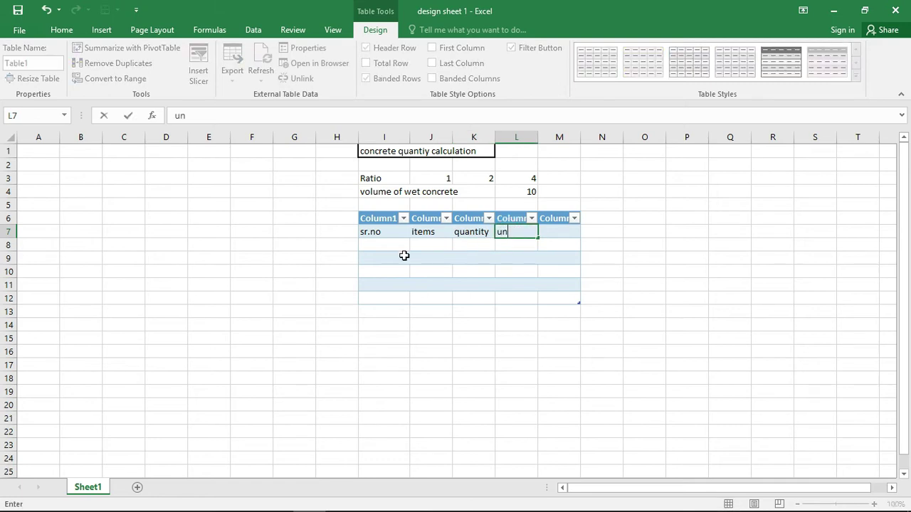
text(it)
click(570, 235)
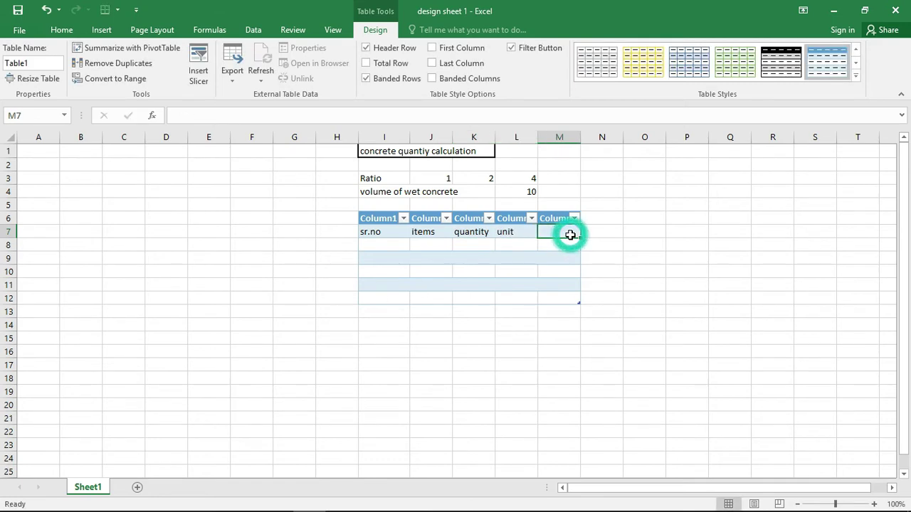
Step: Delete sheet column M to remove the table's unused fifth column
click(512, 232)
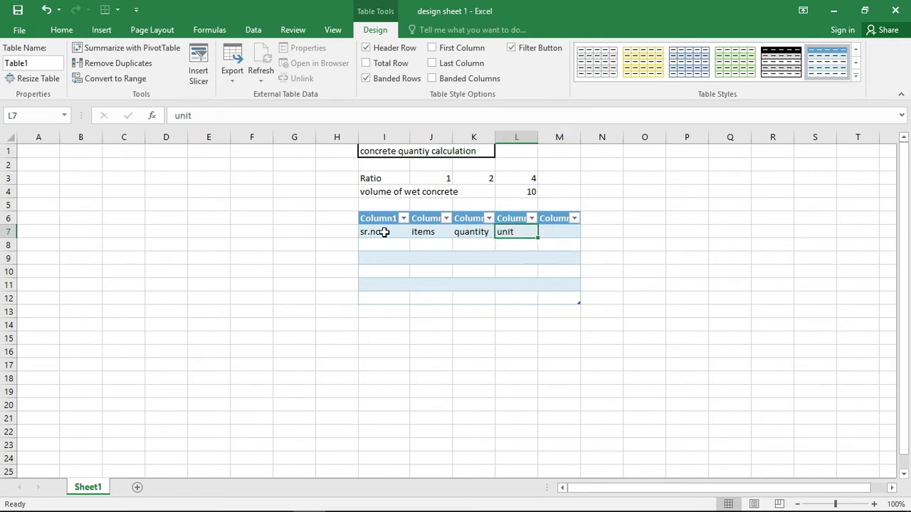
click(558, 233)
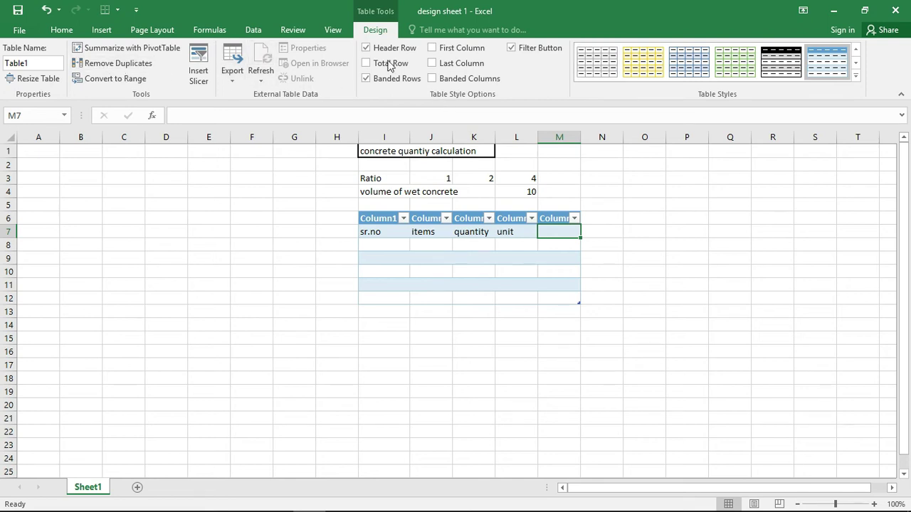
click(63, 32)
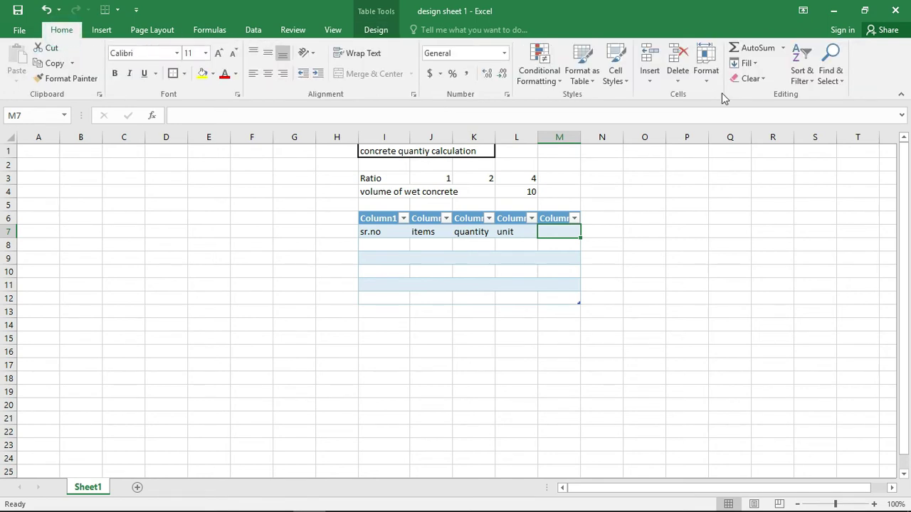
click(680, 83)
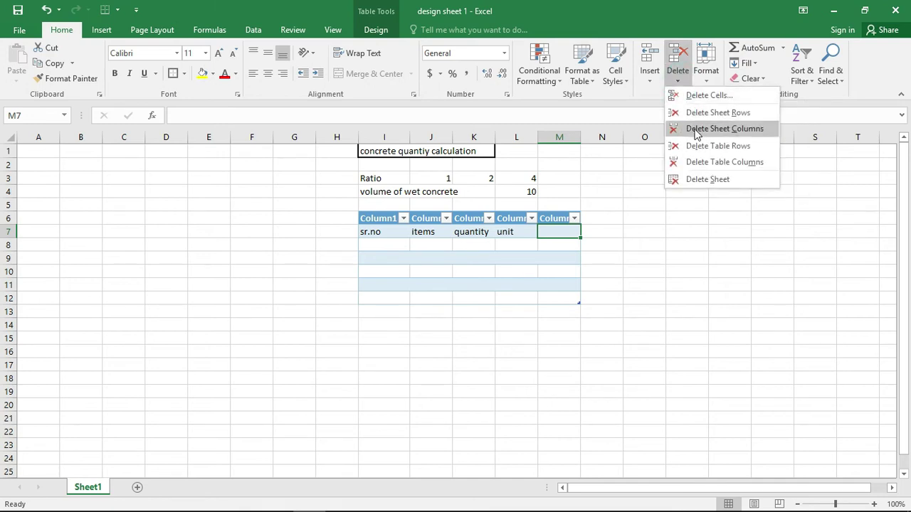
click(725, 129)
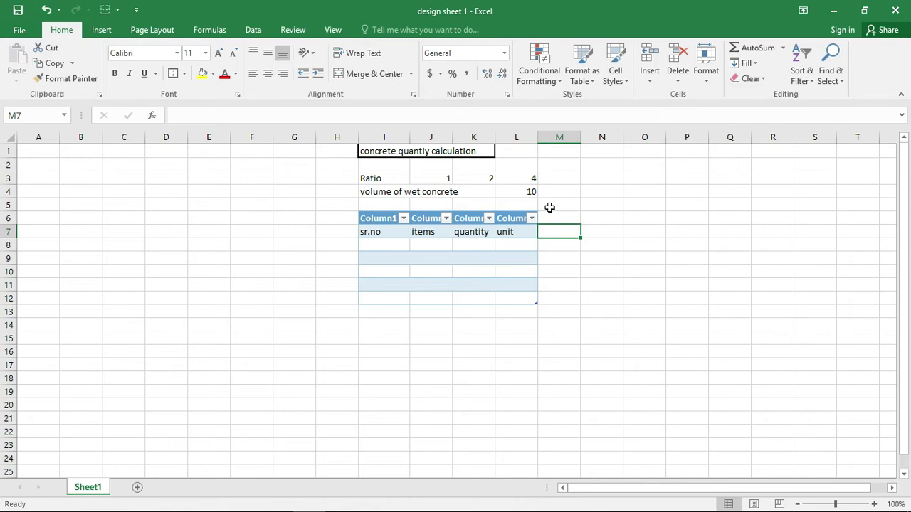
Step: Enter the serial numbers 1 to 4 in cells I8:I11 and centre them horizontally
click(379, 246)
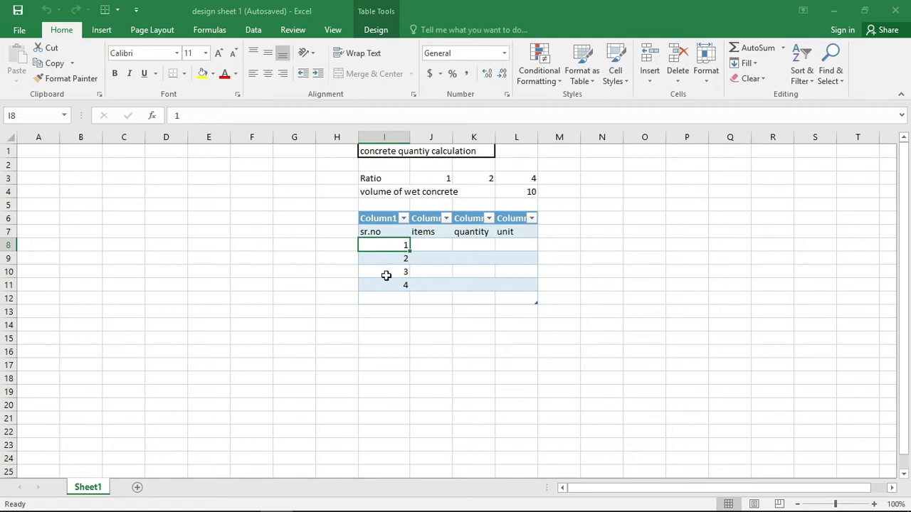
click(386, 247)
drag(391, 259, 394, 279)
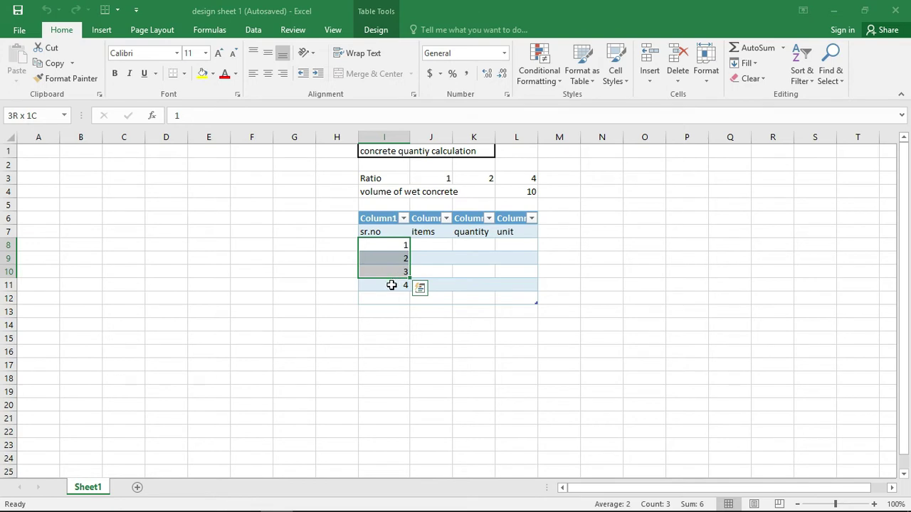
shift+click(392, 285)
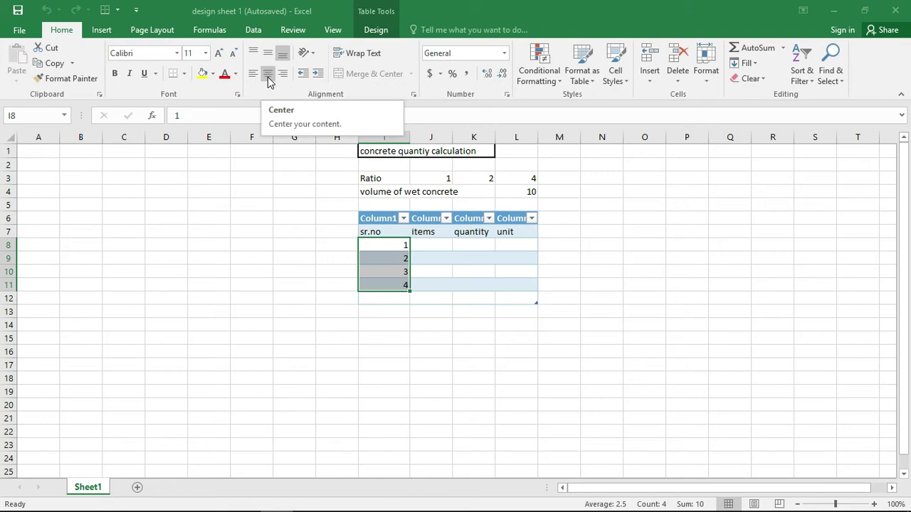
click(268, 77)
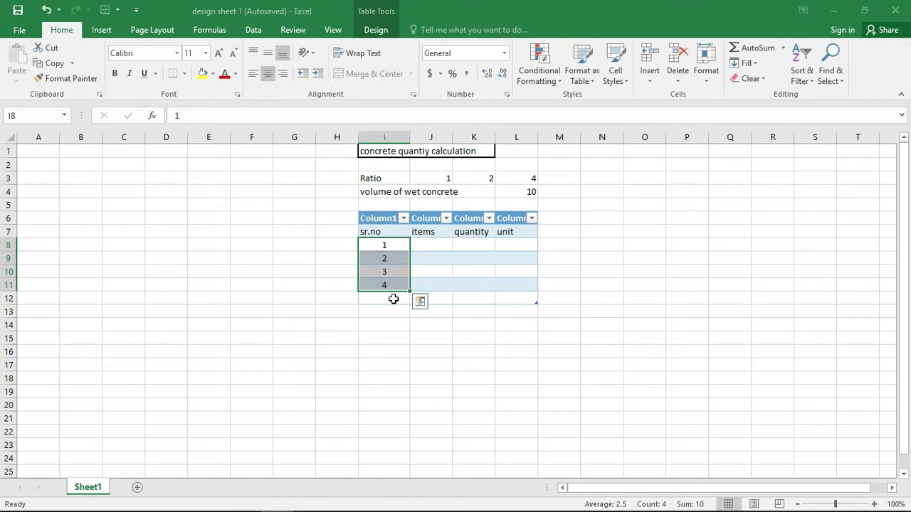
Step: Enter "volume of dry concrete" in J8 and widen columns J, K and L so the item text and table headers fit
click(434, 245)
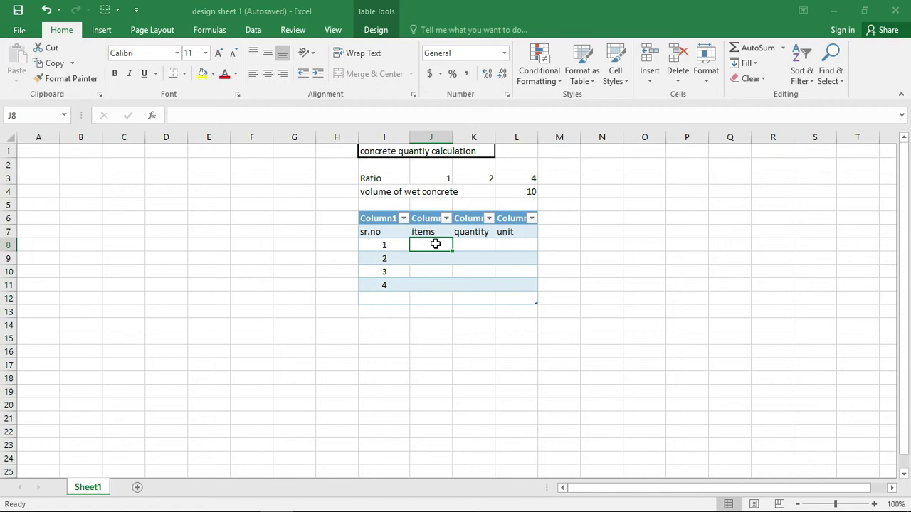
text(volume of dry concrete)
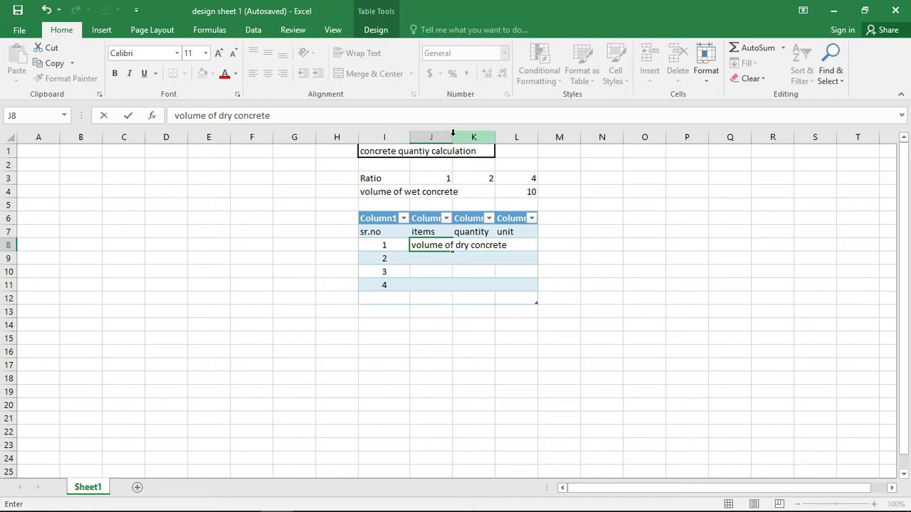
click(419, 260)
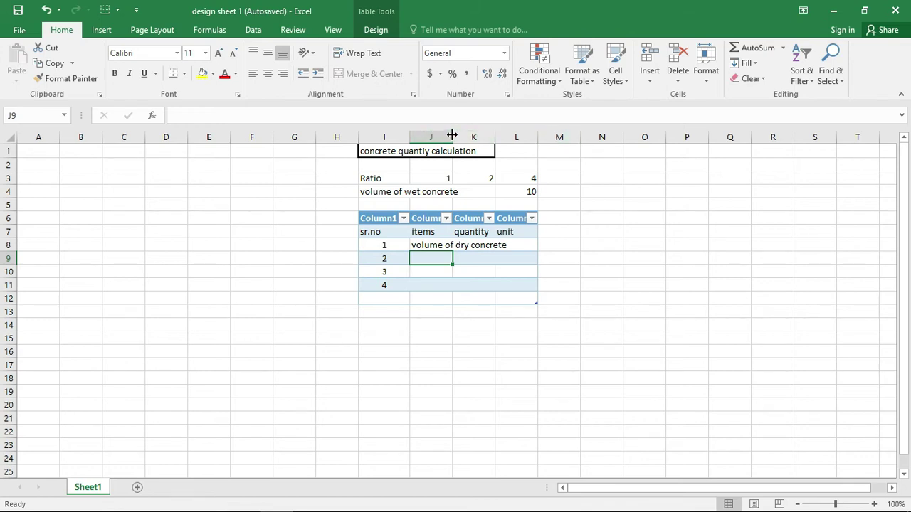
drag(452, 135, 494, 136)
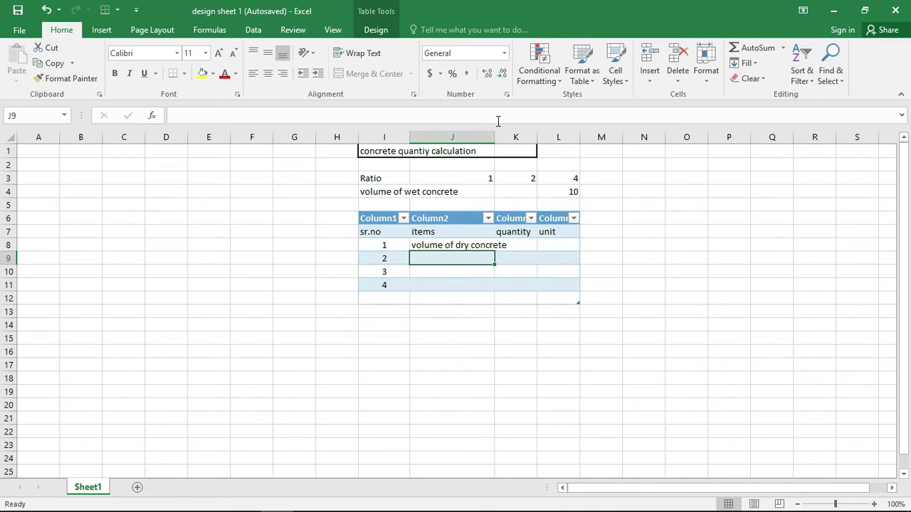
drag(492, 135, 629, 133)
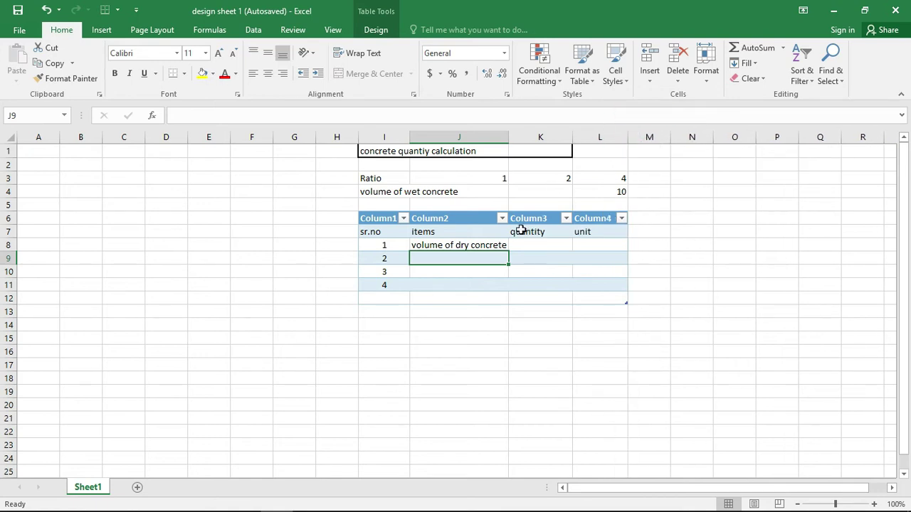
Step: List "cement", "cement bags", "sand" and "aggregate" in J9:J12 and enter serial number 5 in I12
click(458, 259)
text(cement)
click(425, 276)
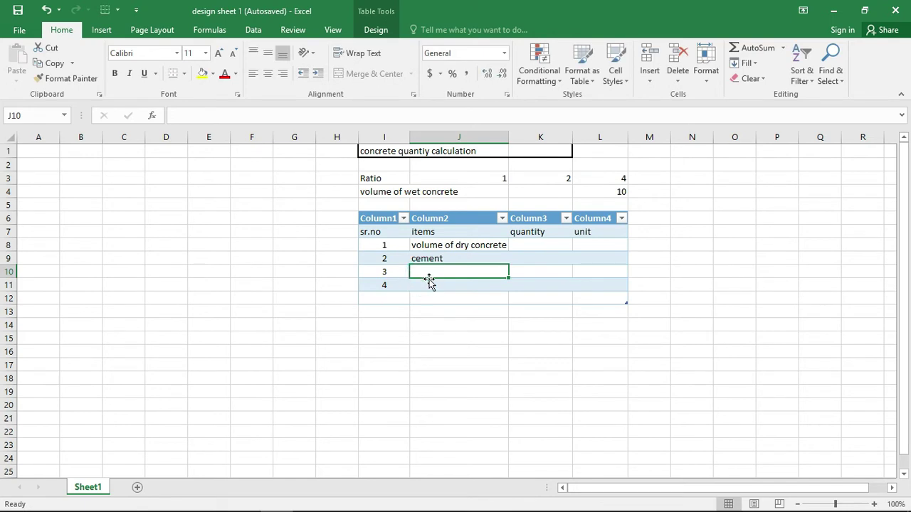
text(ceme)
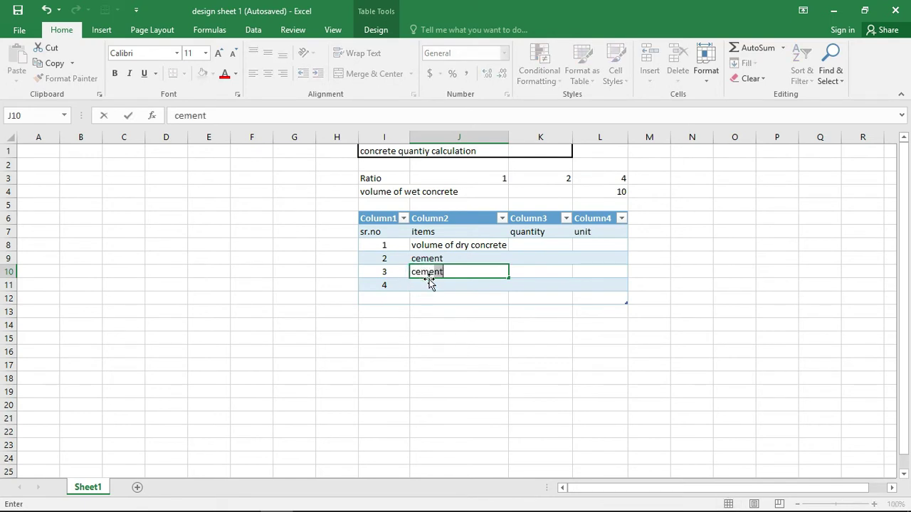
text(nt bags)
click(443, 288)
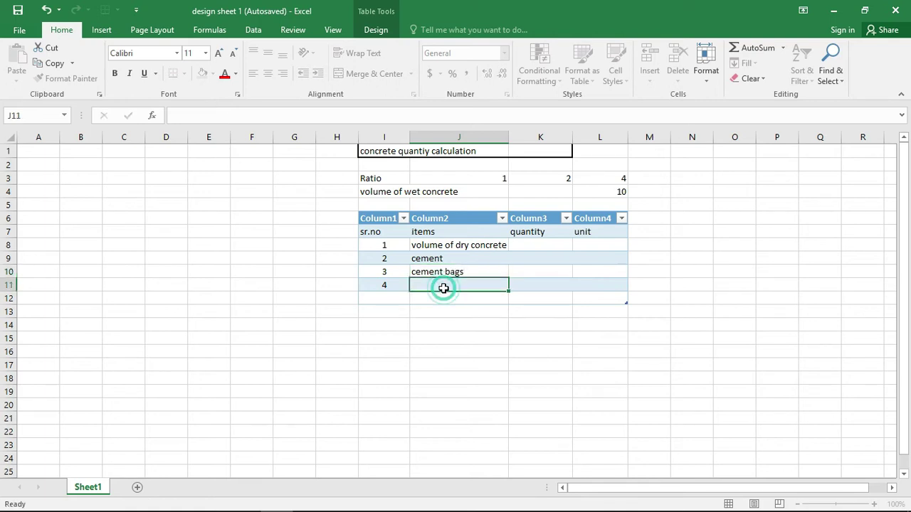
text(sand)
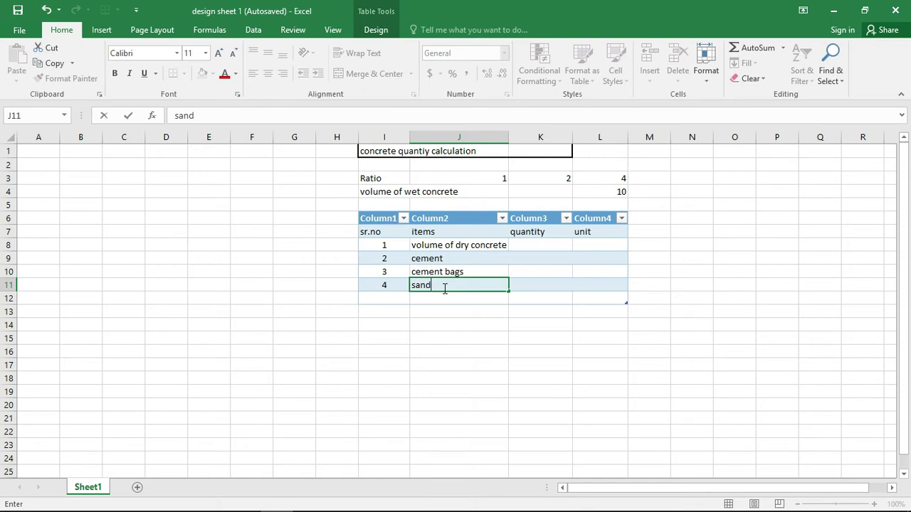
click(450, 298)
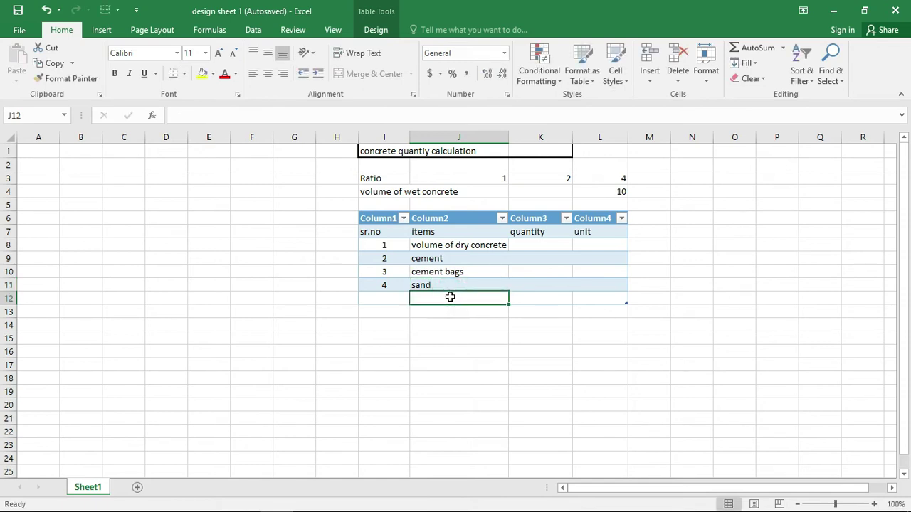
text(aggre)
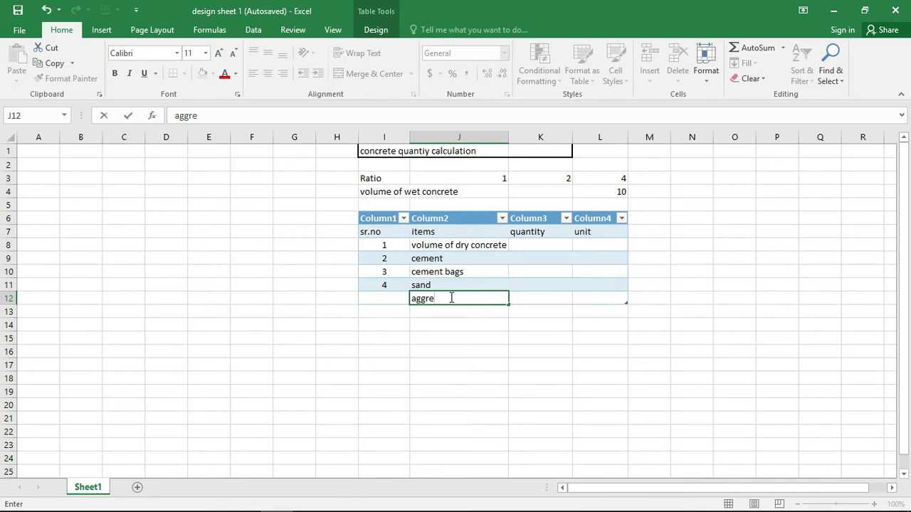
text(gate)
click(390, 298)
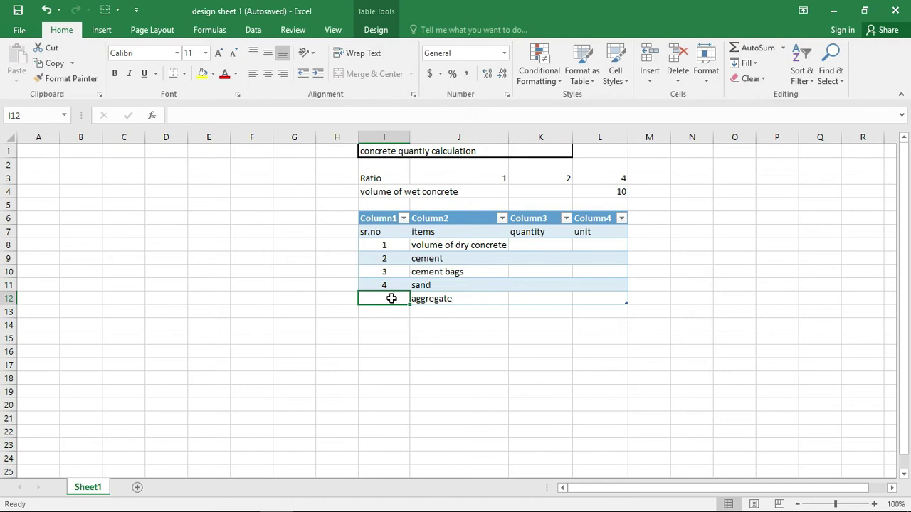
text(5)
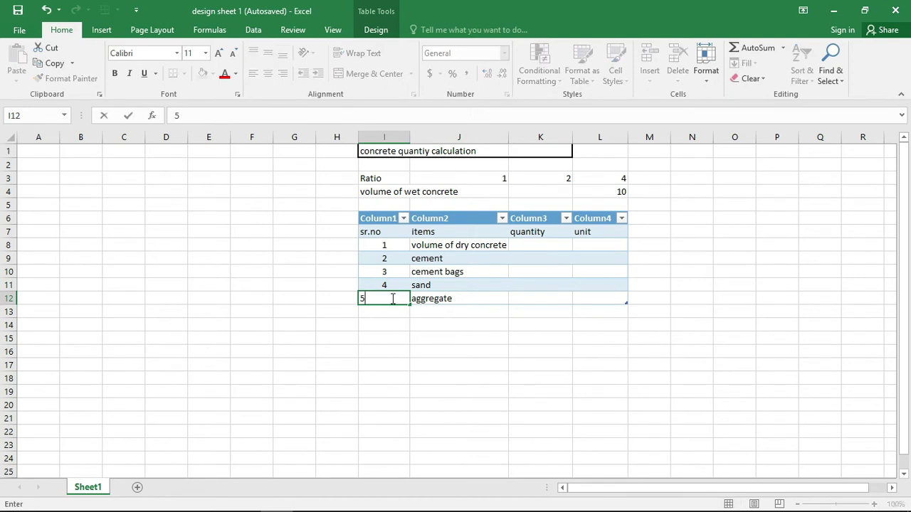
click(457, 299)
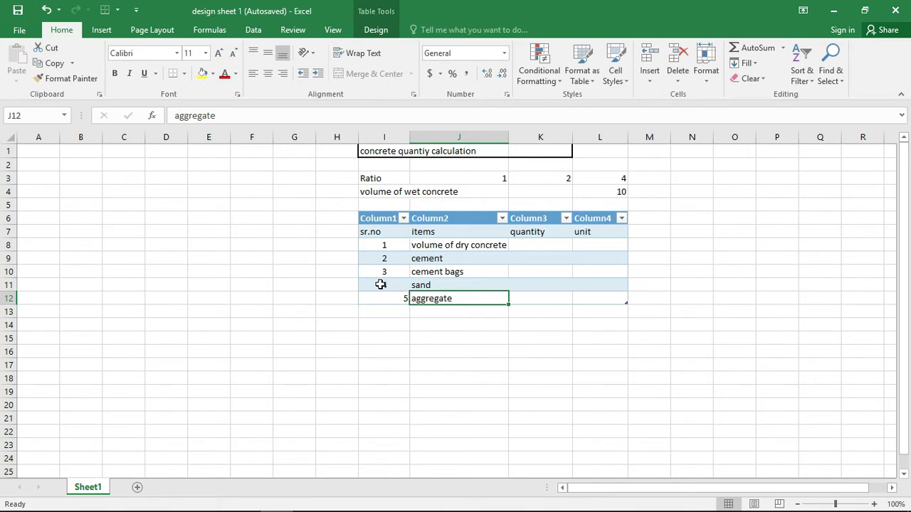
Step: Centre the items heading and all item names in J7:J12 horizontally
shift+click(429, 245)
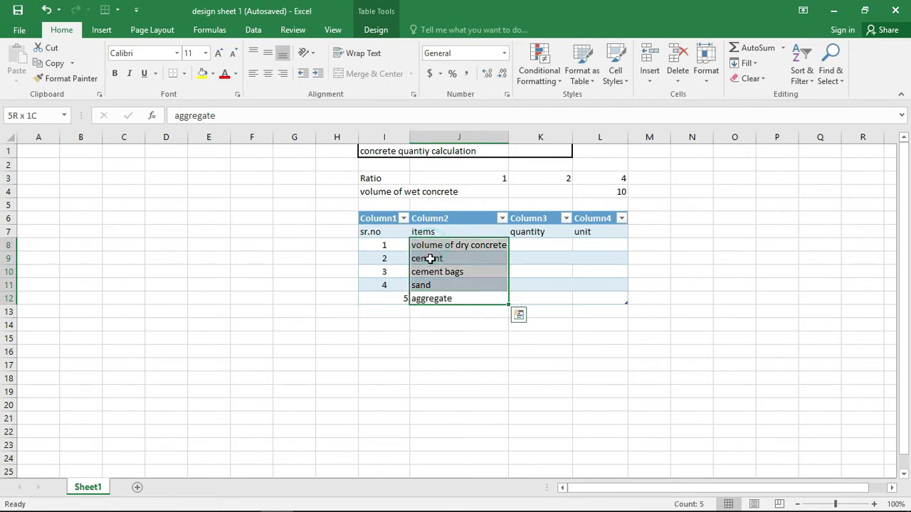
shift+click(400, 298)
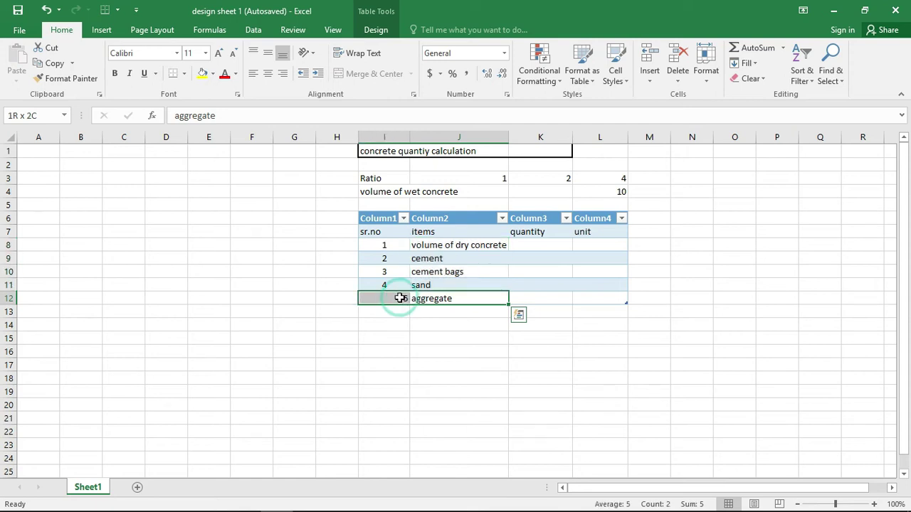
click(435, 245)
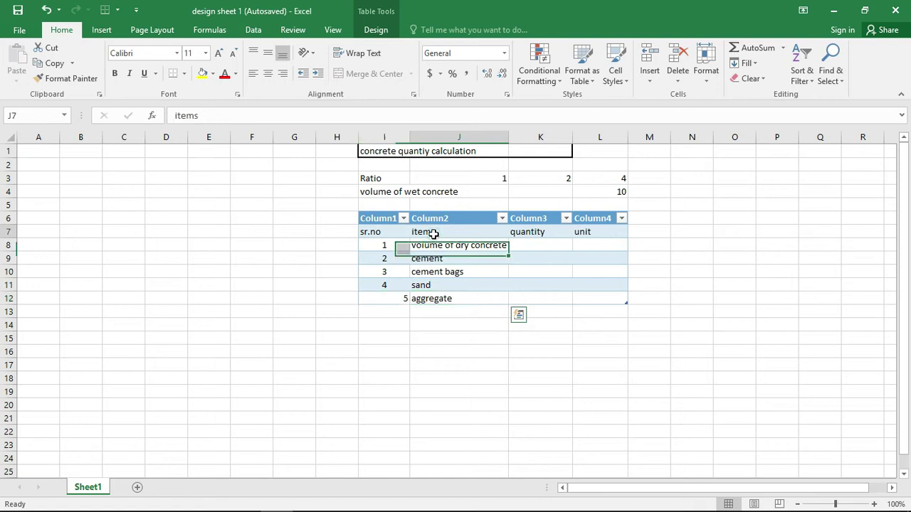
click(433, 234)
shift+click(436, 245)
drag(436, 244, 432, 299)
click(268, 75)
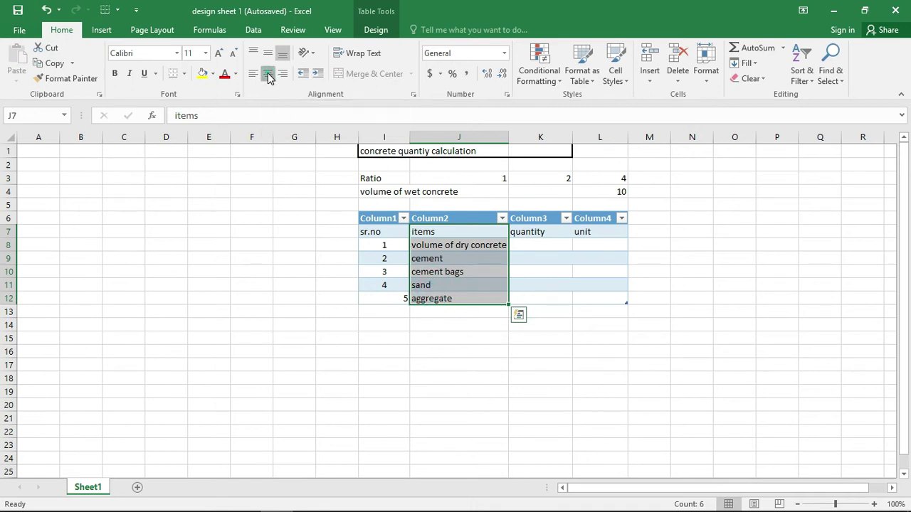
Step: Centre the serial number 5 in cell I12 horizontally
click(395, 298)
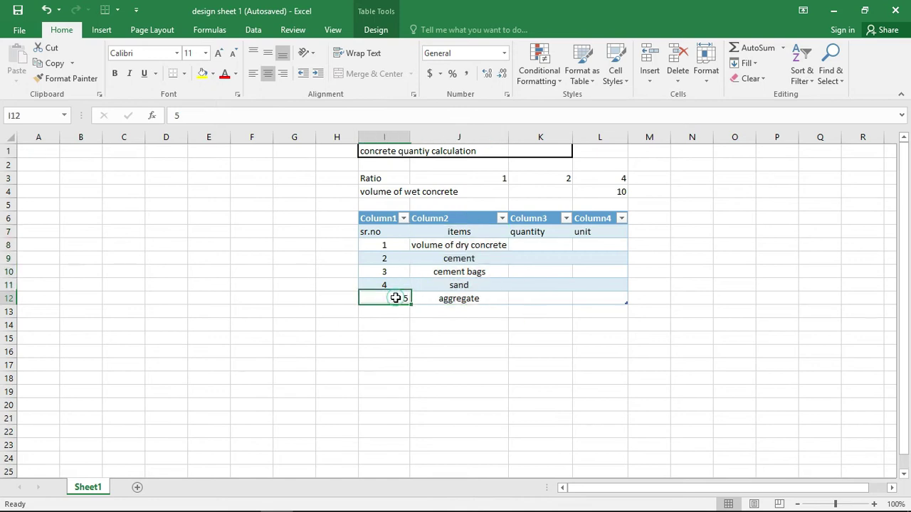
click(268, 73)
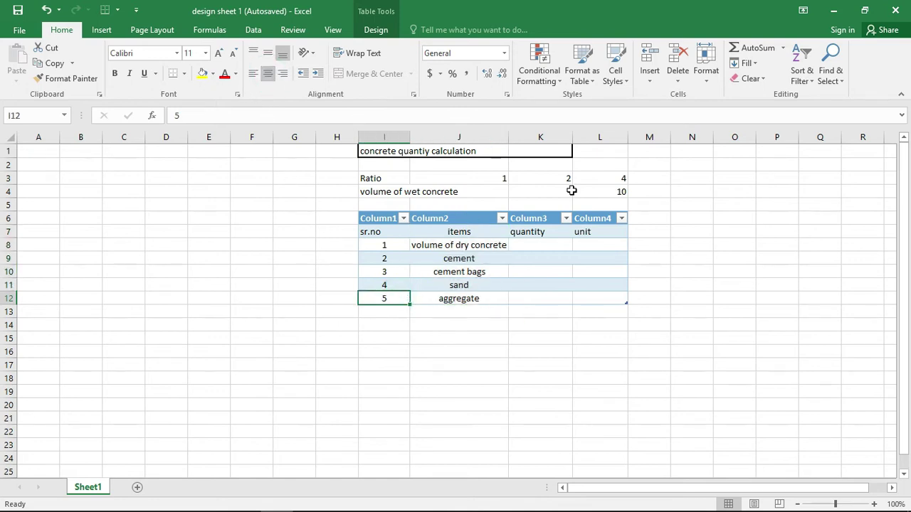
click(527, 247)
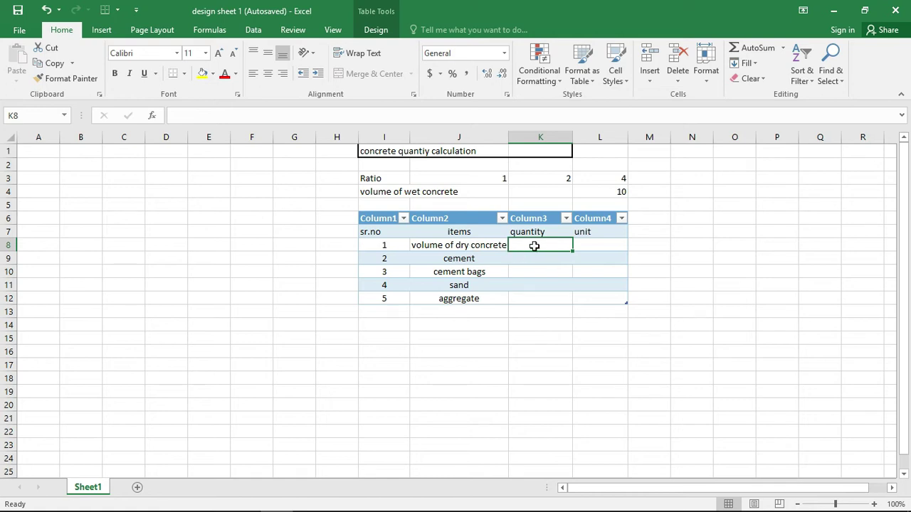
Step: Fill the unit column with "cum" in L8, L9, L11 and L12, and "no,s" in L10 for the cement bags
click(598, 245)
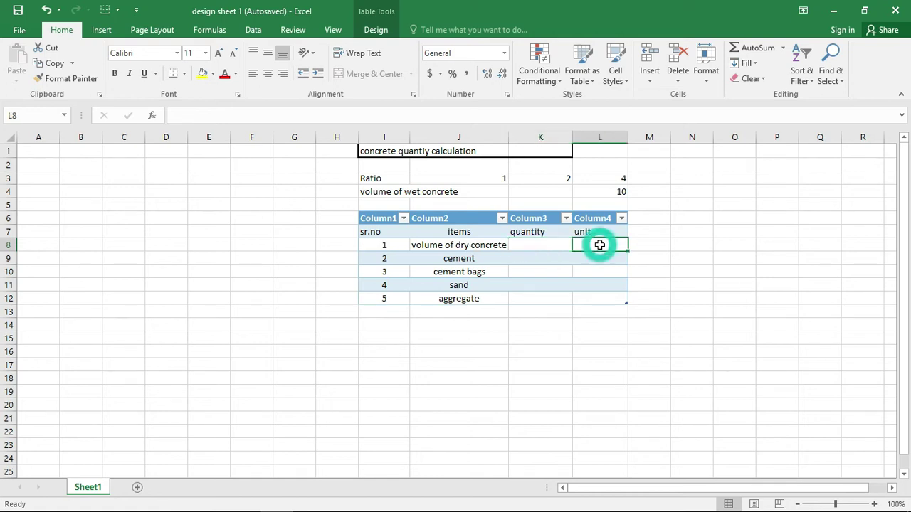
text(cum)
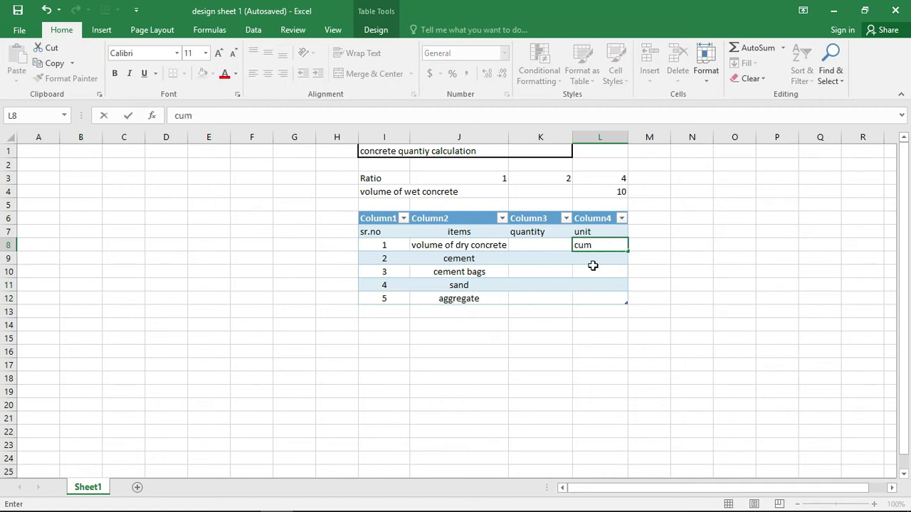
click(602, 256)
text(cum)
click(591, 274)
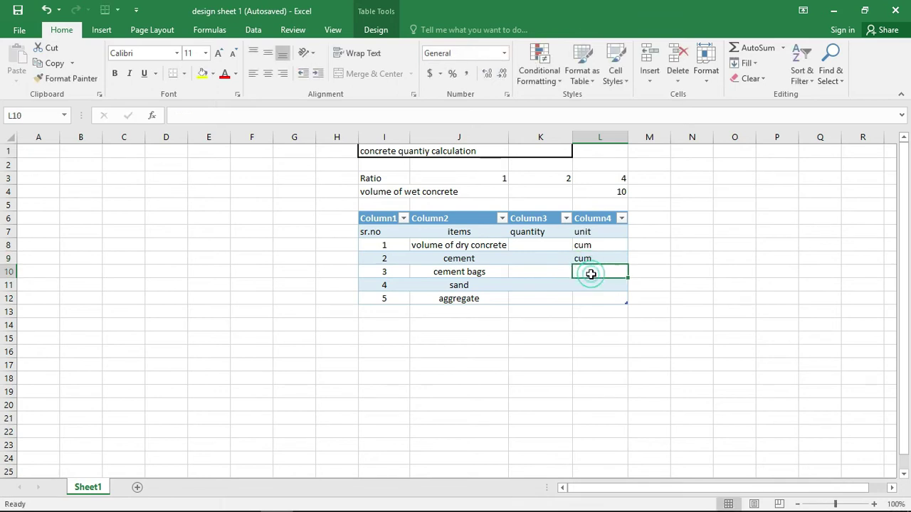
text(no,s)
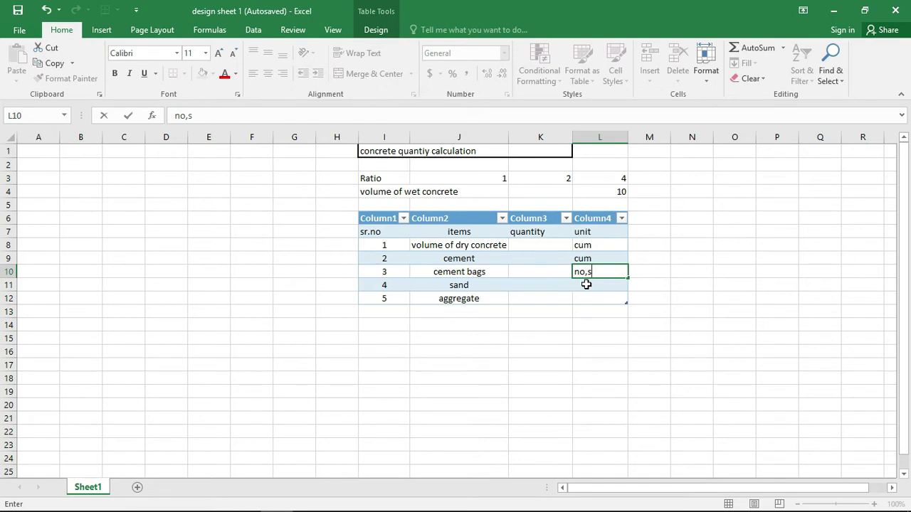
click(587, 285)
text(cum)
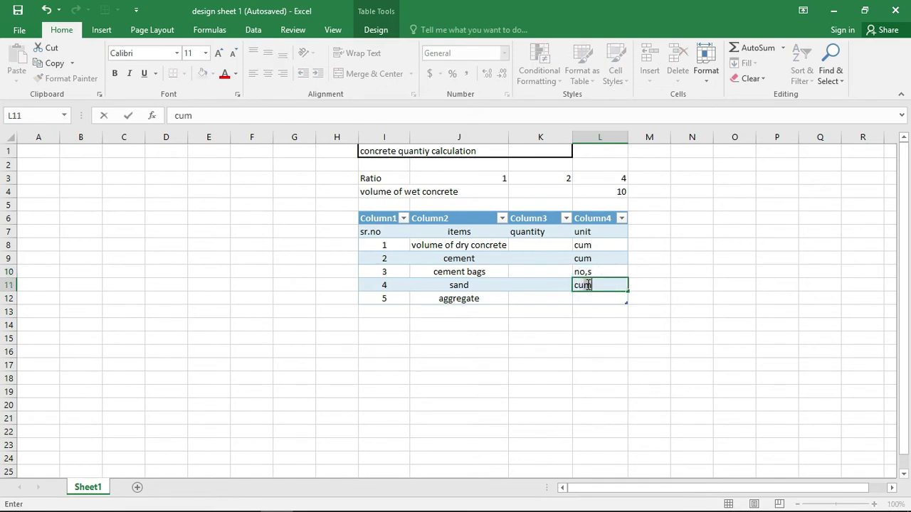
click(595, 301)
text(cum)
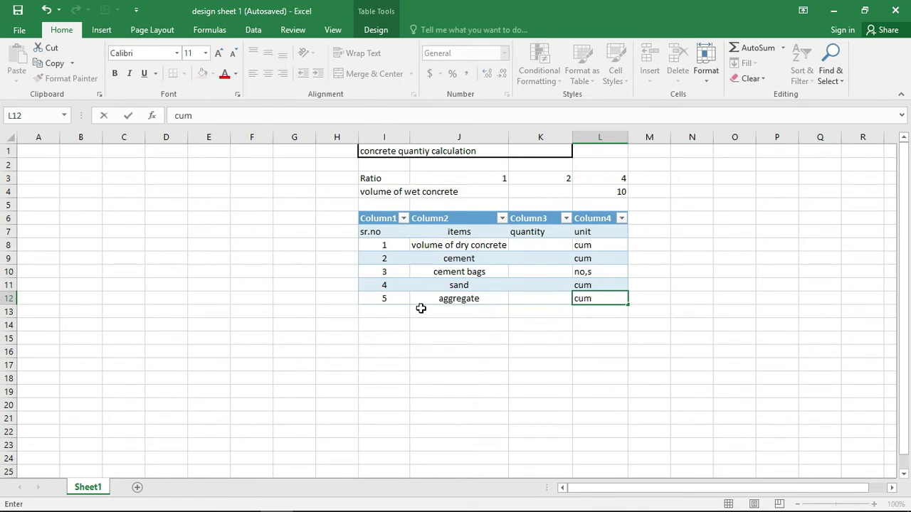
Step: Calculate the volume of dry concrete in K8 with the formula =1.54*L4
click(529, 246)
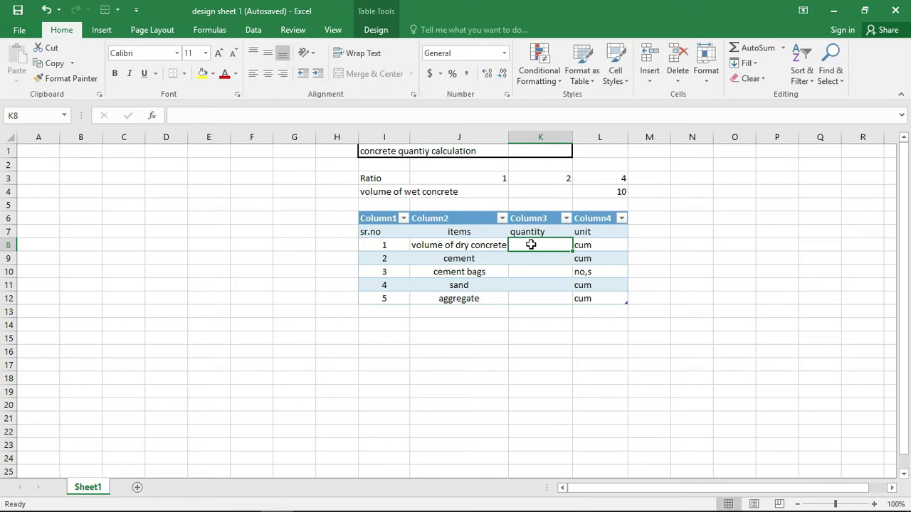
text(=)
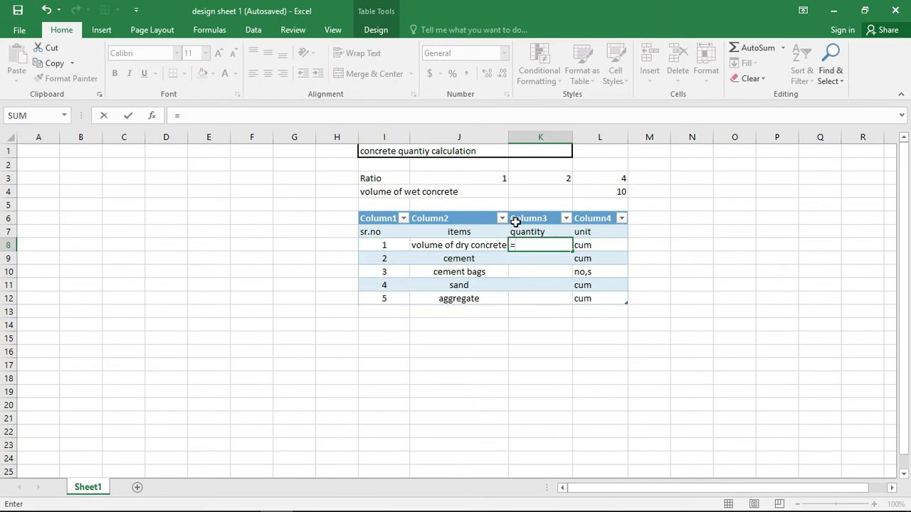
text(1.54*)
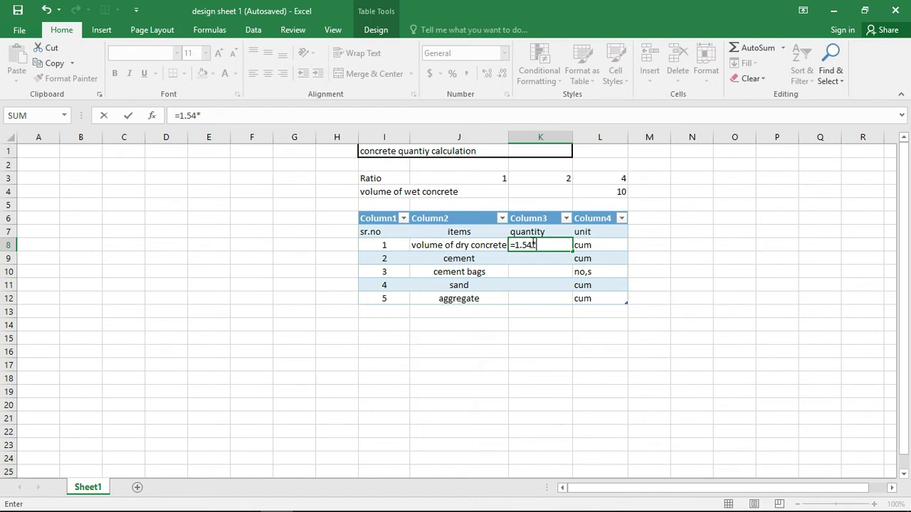
click(612, 192)
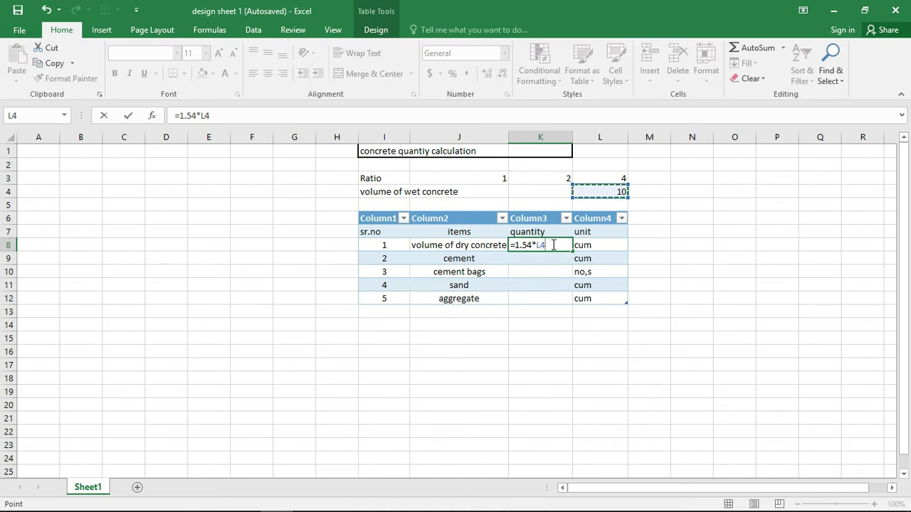
key(Return)
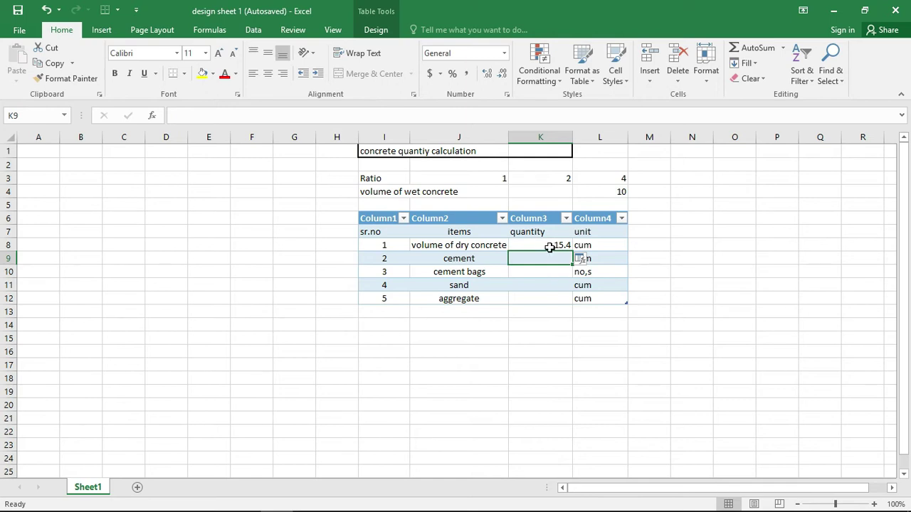
click(540, 247)
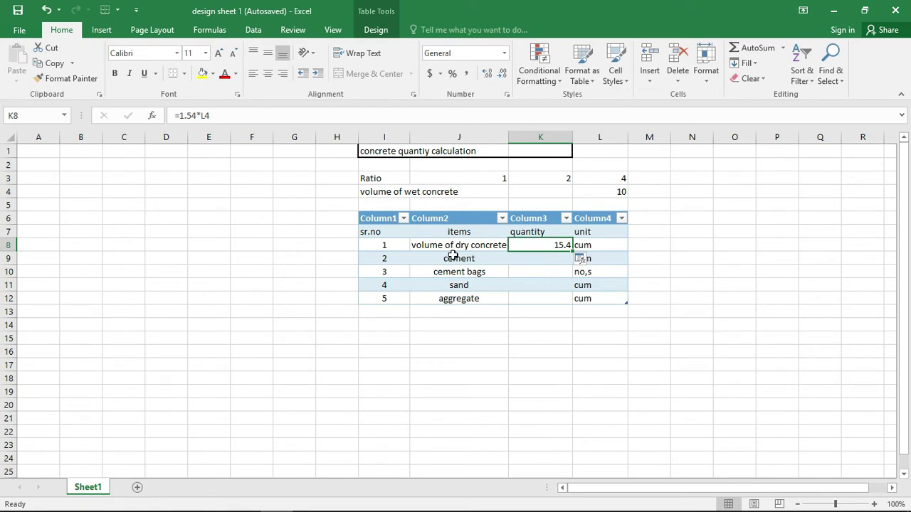
Step: Calculate the cement quantity in K9 with the formula =J3/(J3+K3+L3)*K8
click(546, 261)
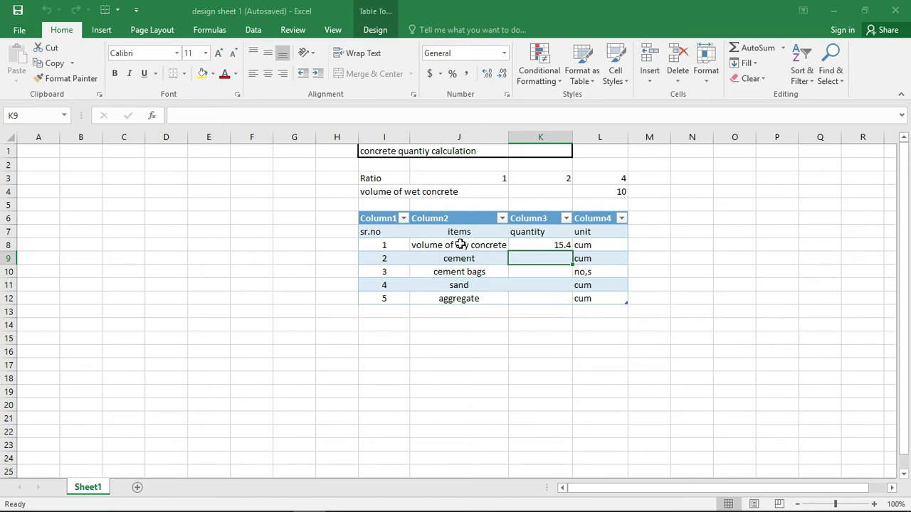
click(519, 259)
click(534, 260)
text(=)
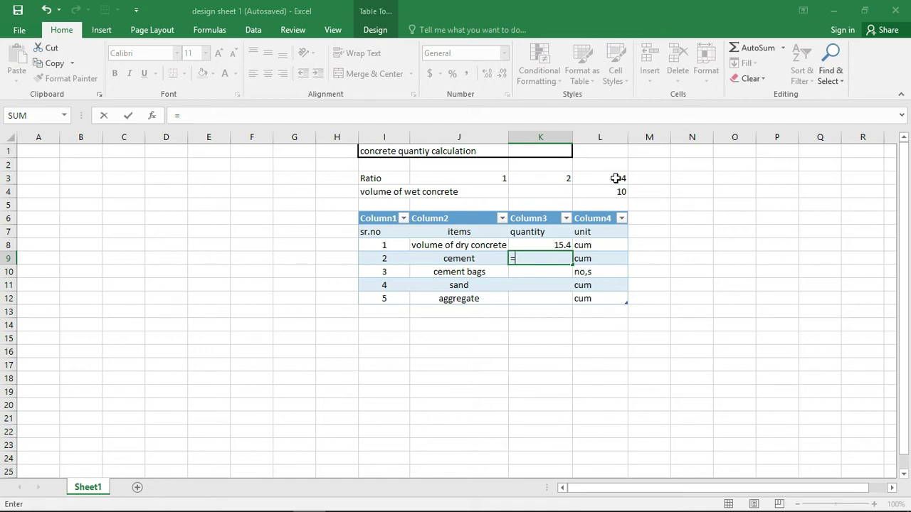
click(499, 177)
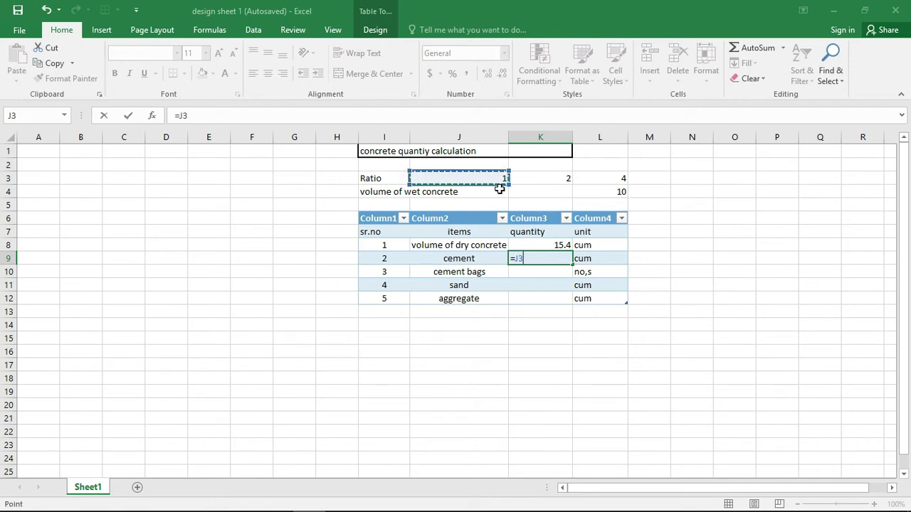
text(/)
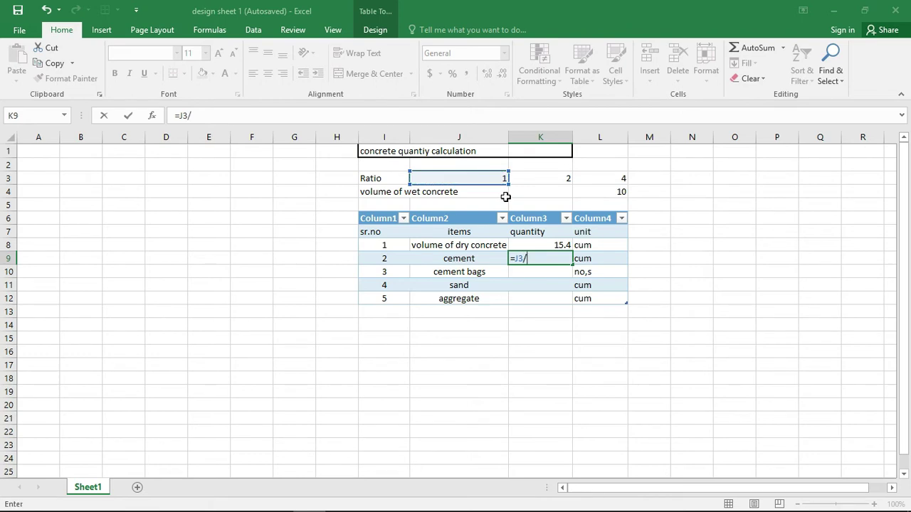
text(()
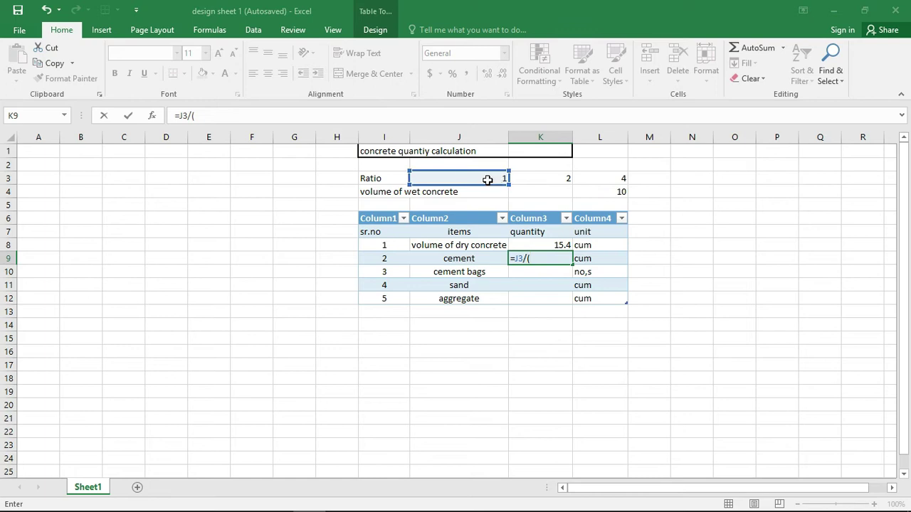
click(486, 179)
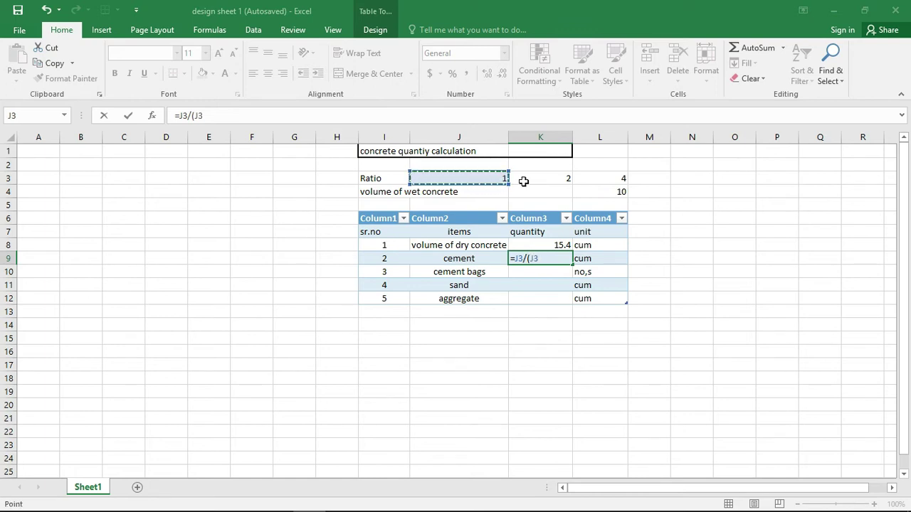
text(+)
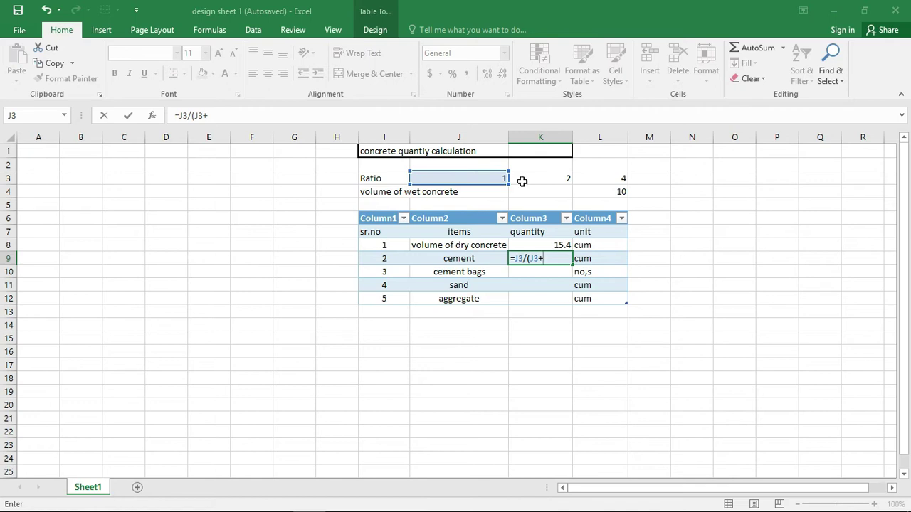
click(553, 180)
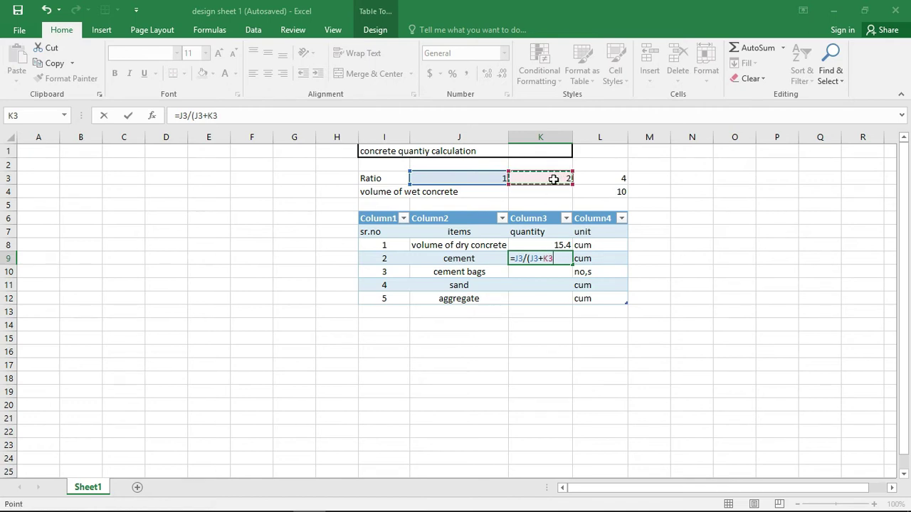
text(+)
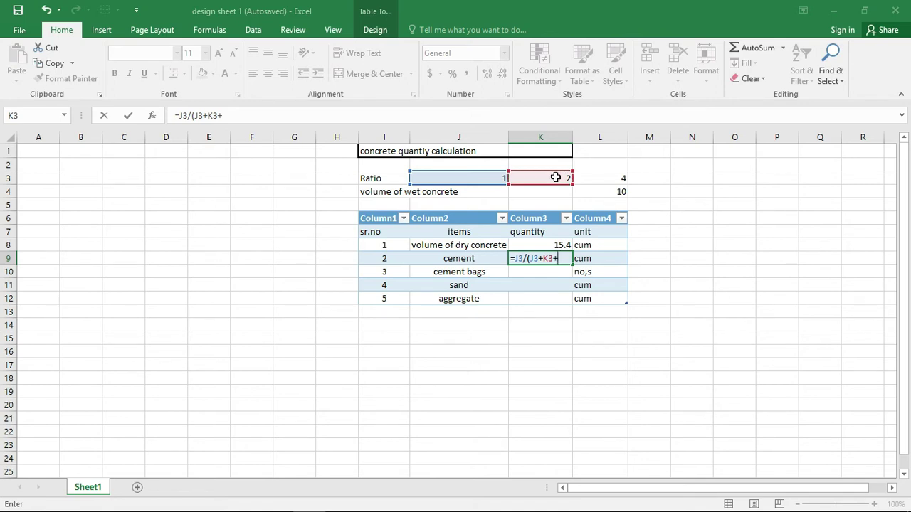
click(626, 180)
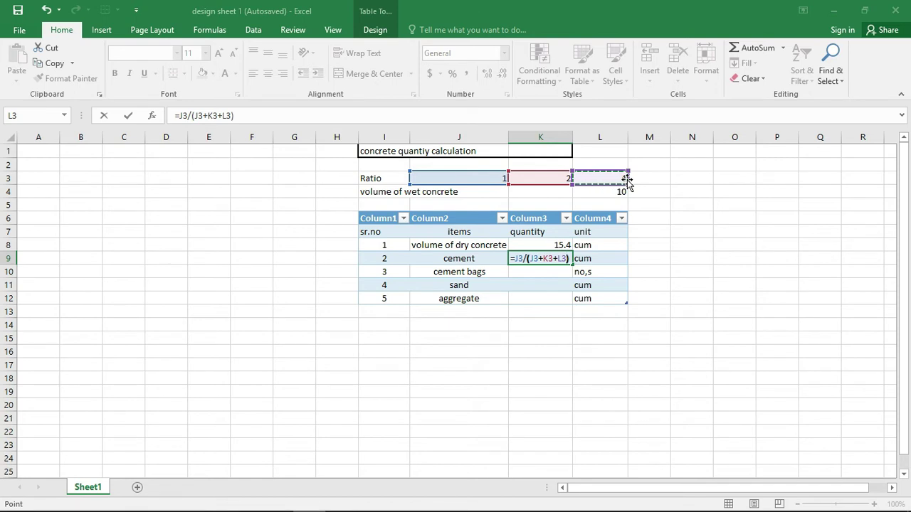
text())
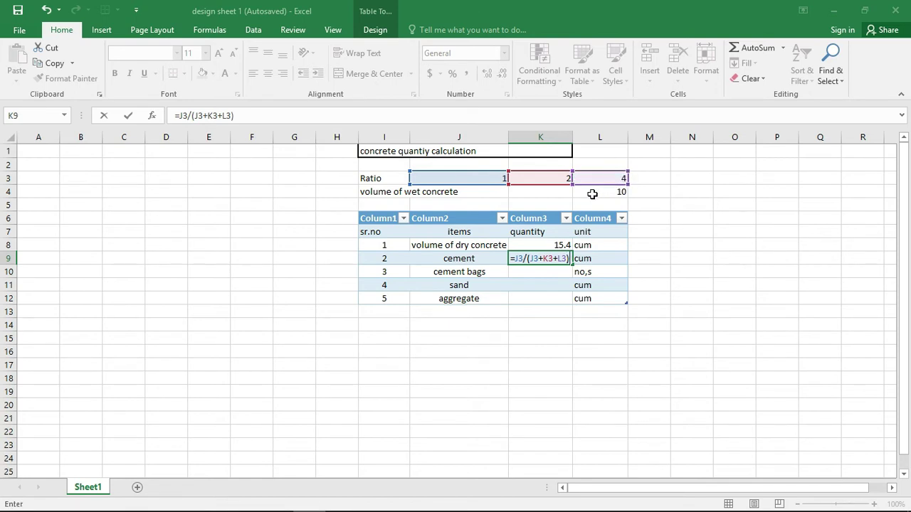
text(*)
click(546, 245)
click(588, 257)
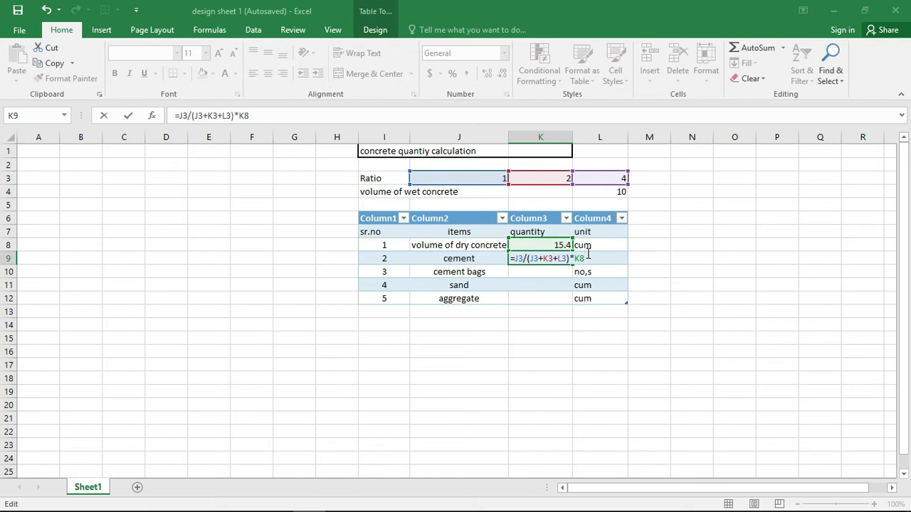
key(Return)
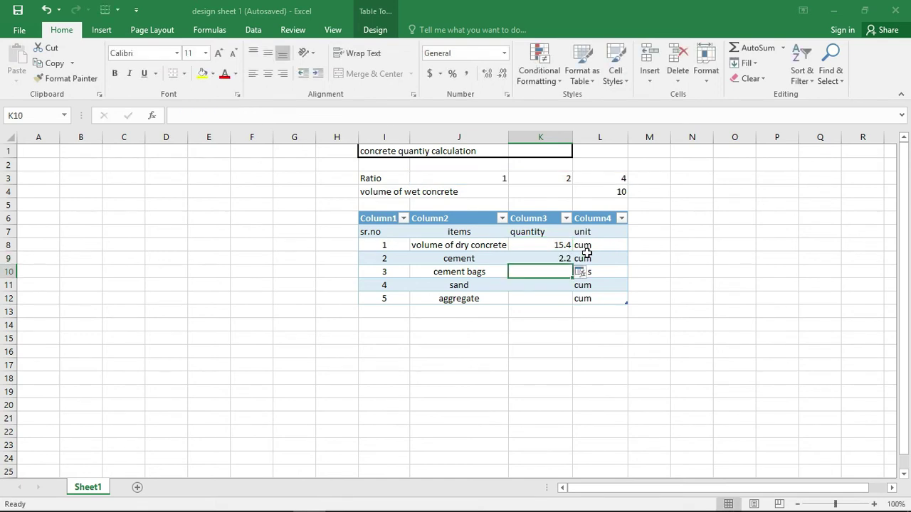
Step: Calculate the number of cement bags in K10, rounded up to whole bags, with the formula =ROUNDUP((K9/0.035),0)
click(529, 272)
text(=)
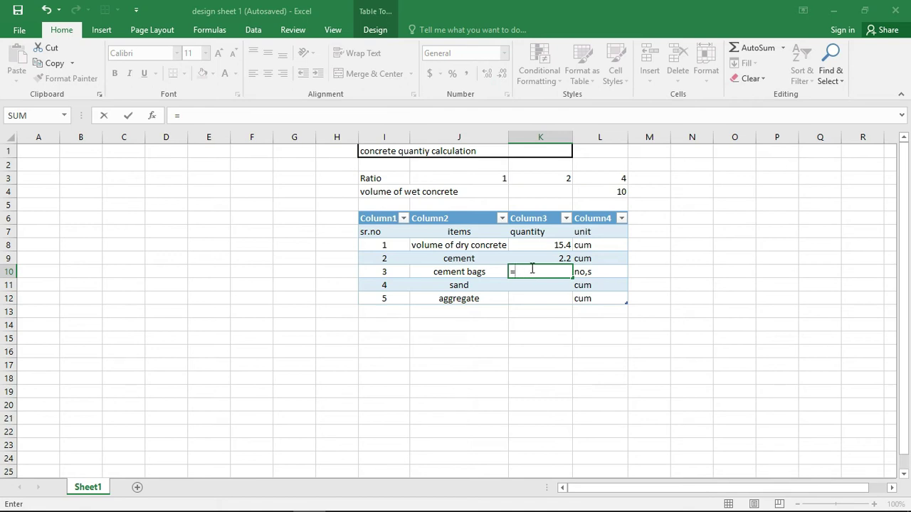
text(ro)
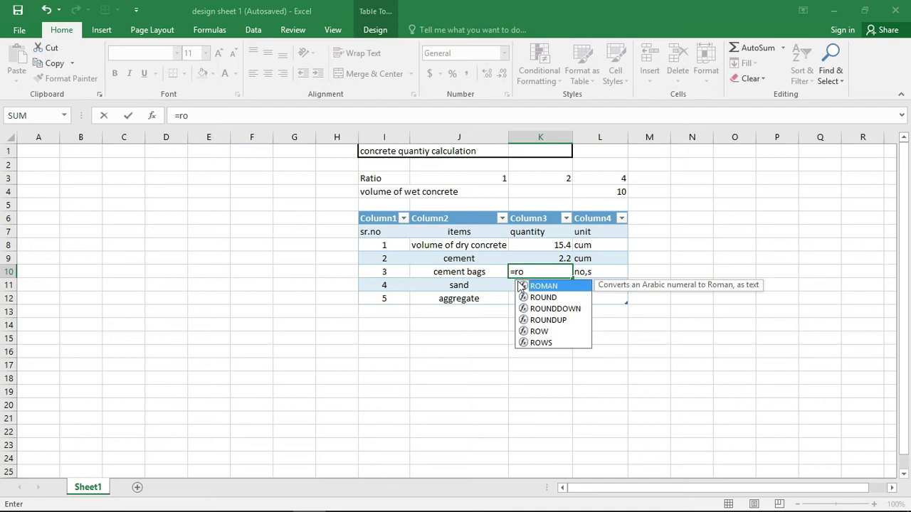
click(542, 321)
double_click(543, 322)
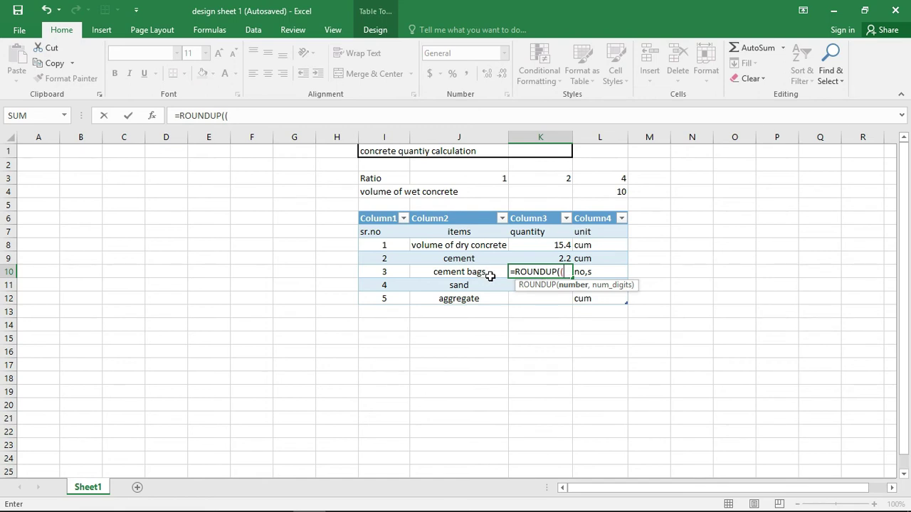
click(553, 258)
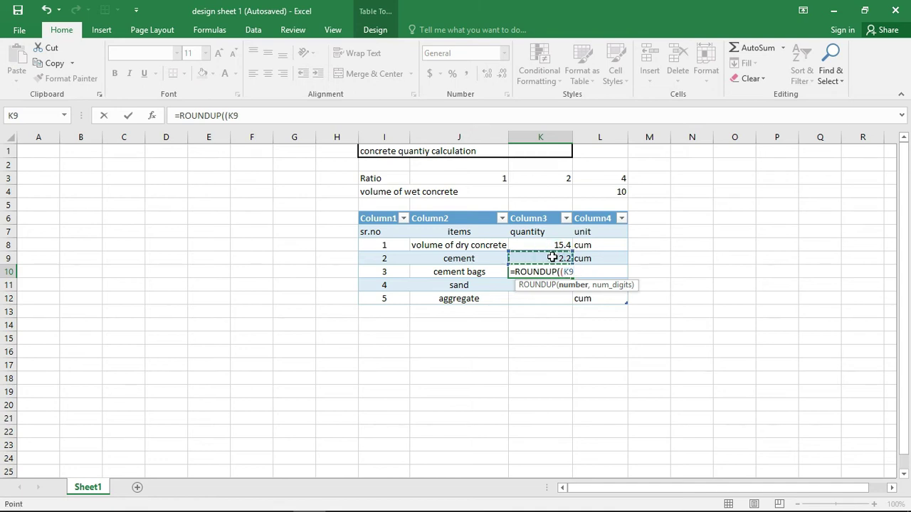
text(/)
text(0)
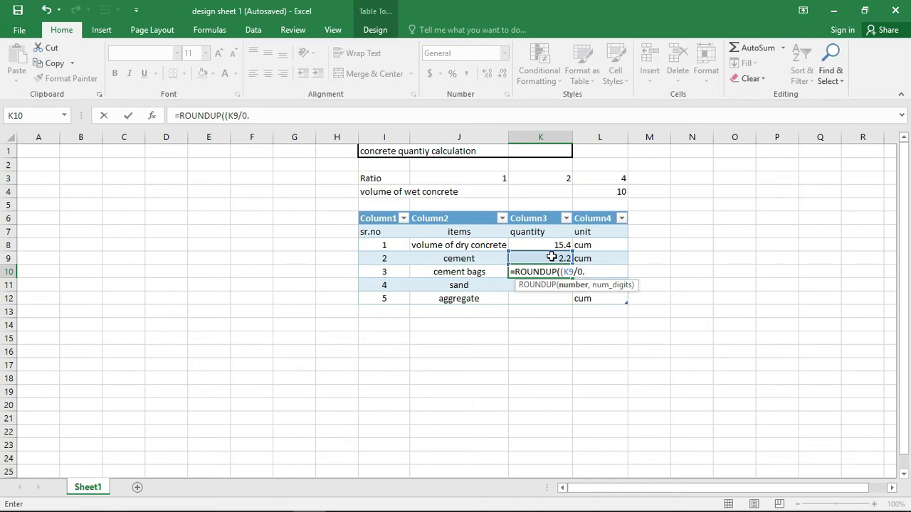
text(.035)
text(),)
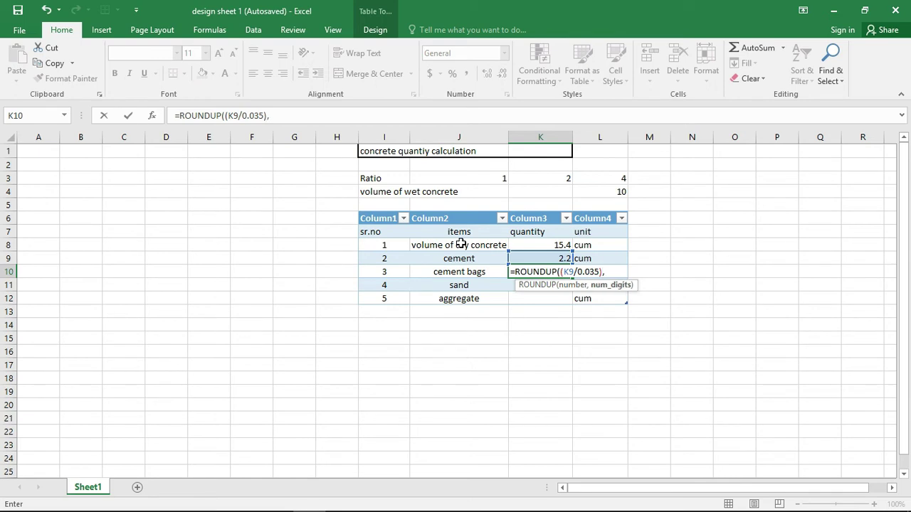
text(0)
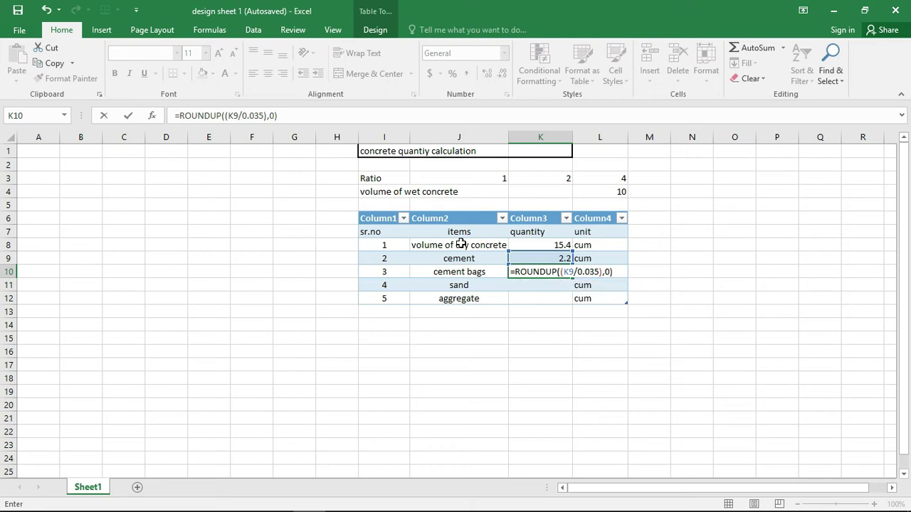
key(Return)
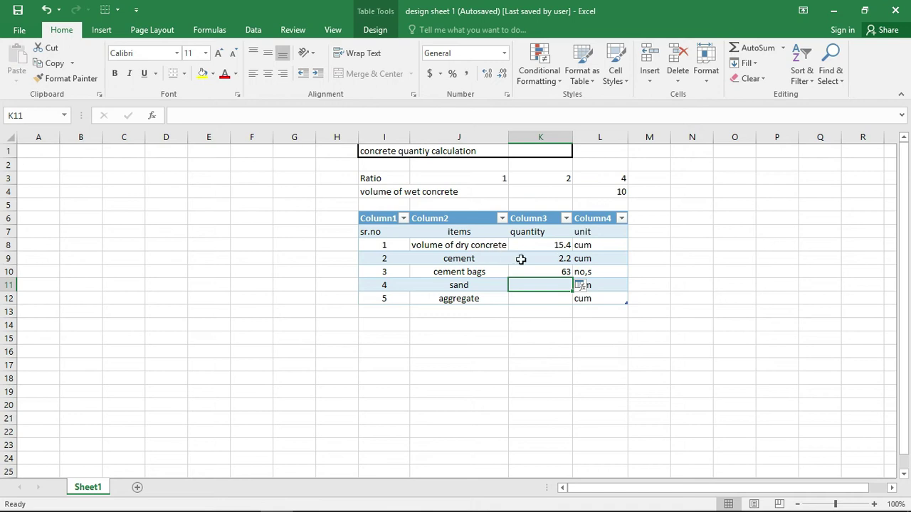
Step: Calculate the sand quantity in K11 with the formula =K3/(J3+K3+L3)*K8
click(533, 284)
text(=)
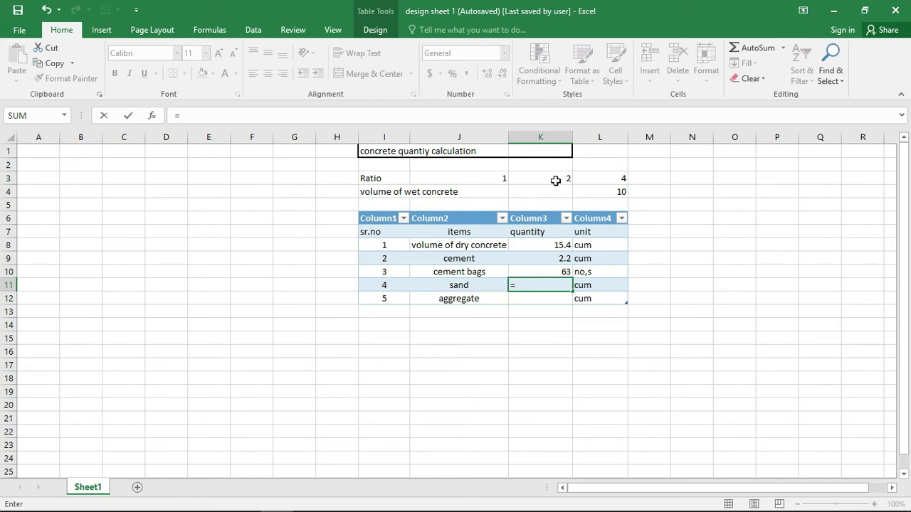
click(529, 178)
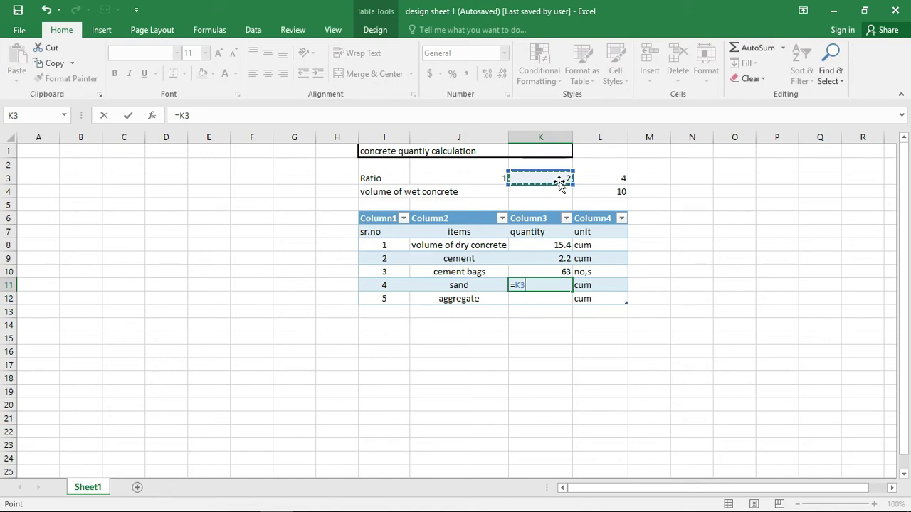
text(/)
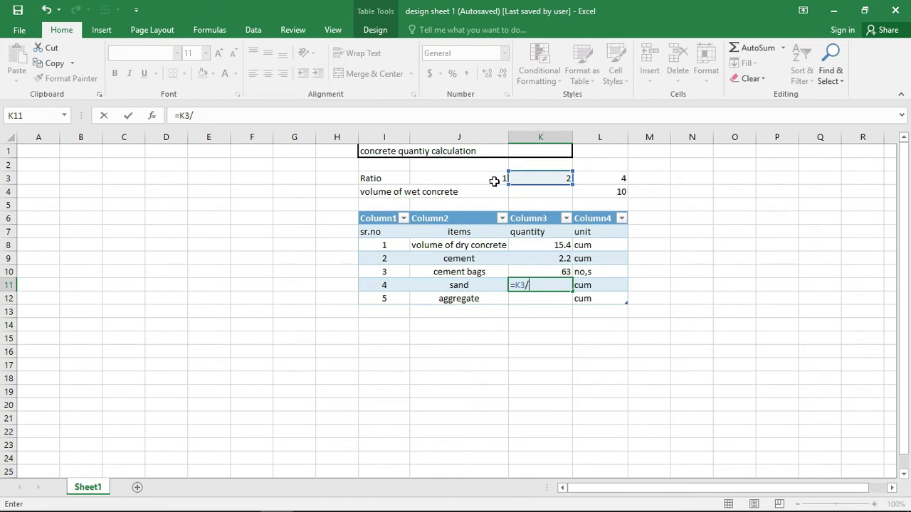
text(()
click(496, 182)
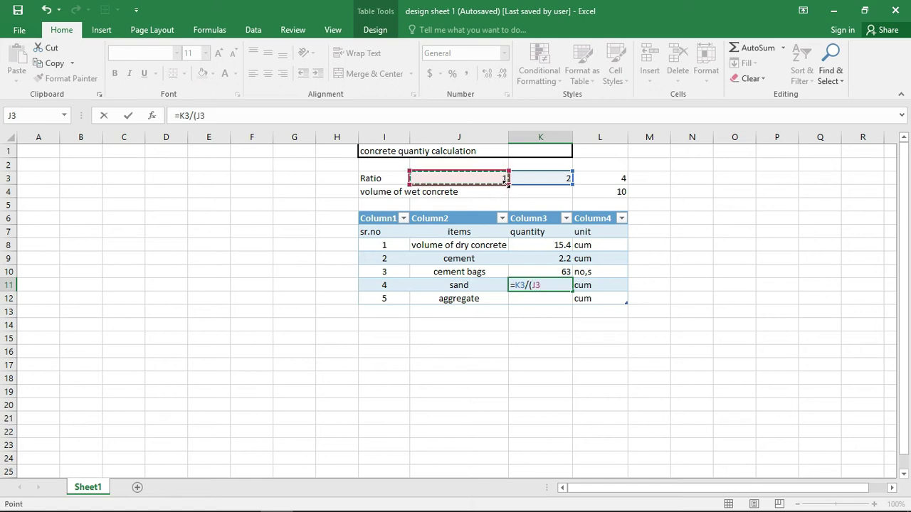
text(+)
click(537, 179)
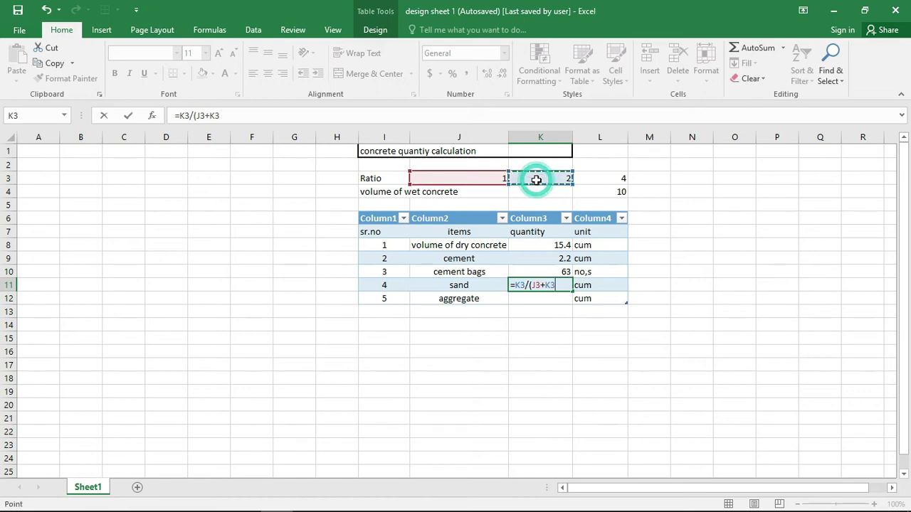
text(+)
click(590, 180)
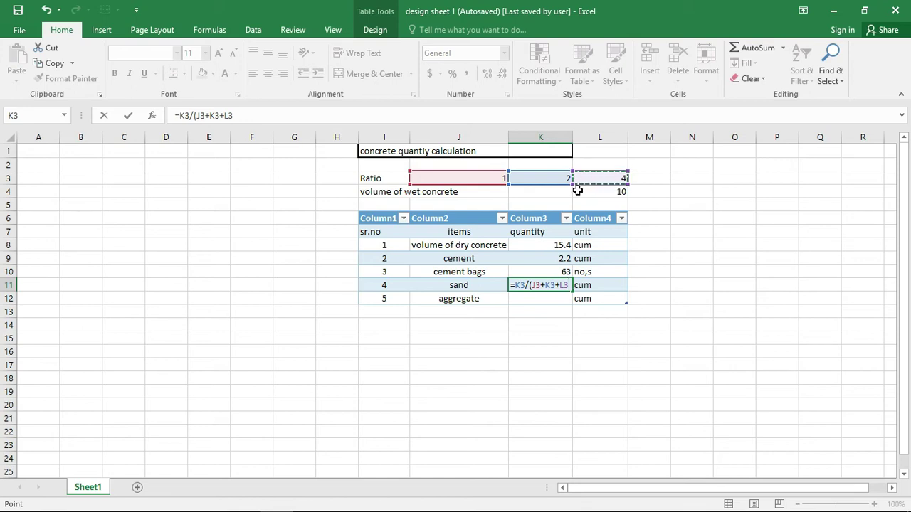
text()*)
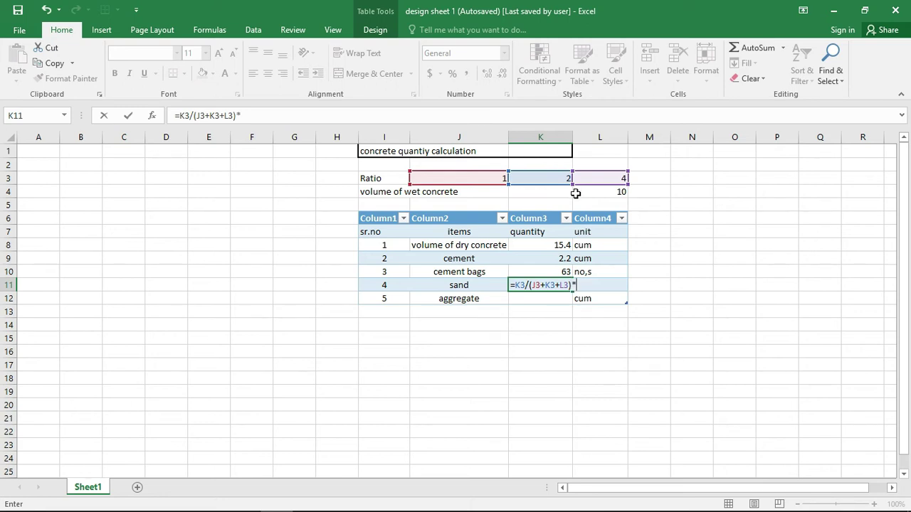
click(544, 246)
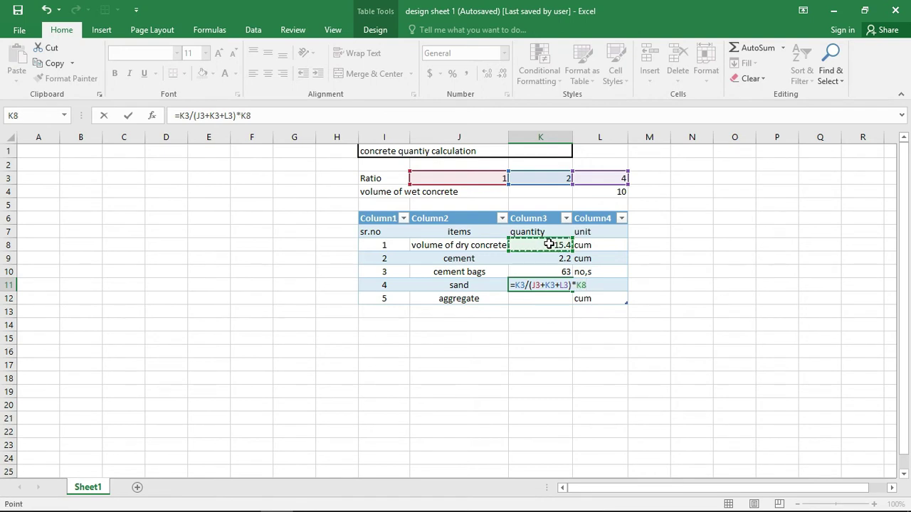
key(Return)
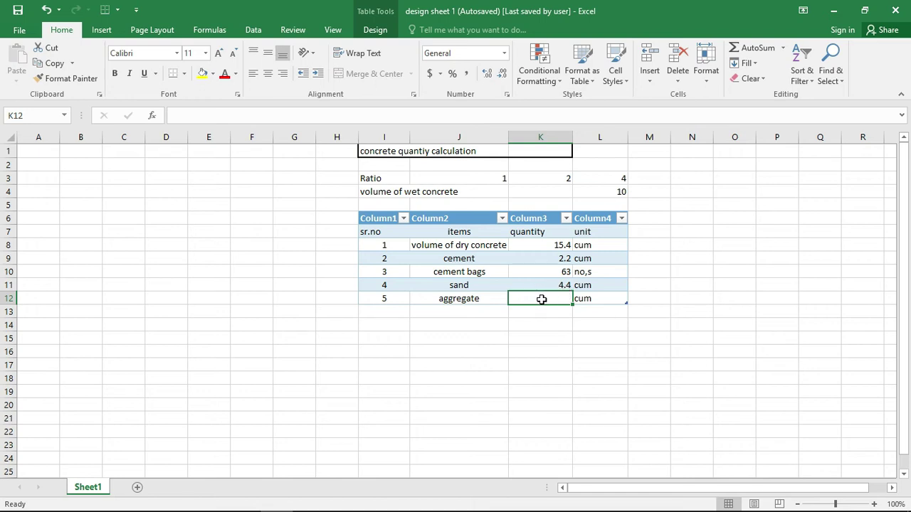
text(=)
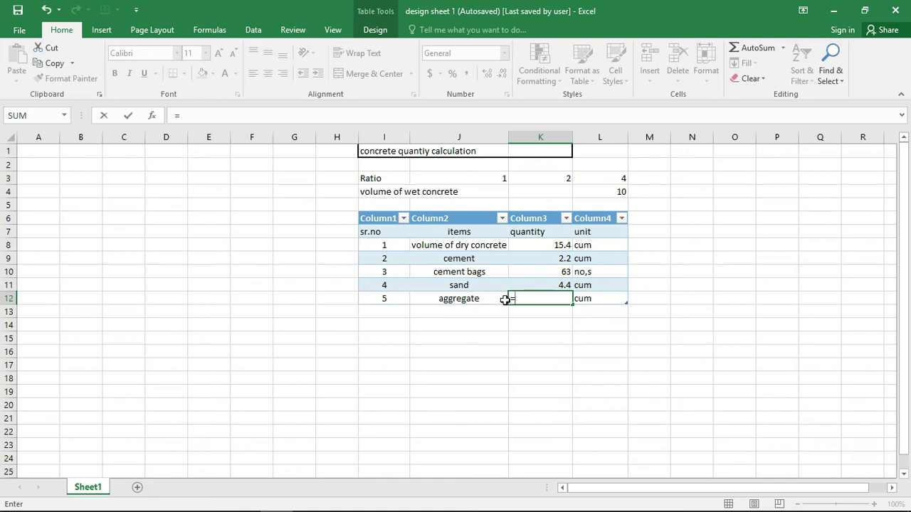
click(603, 177)
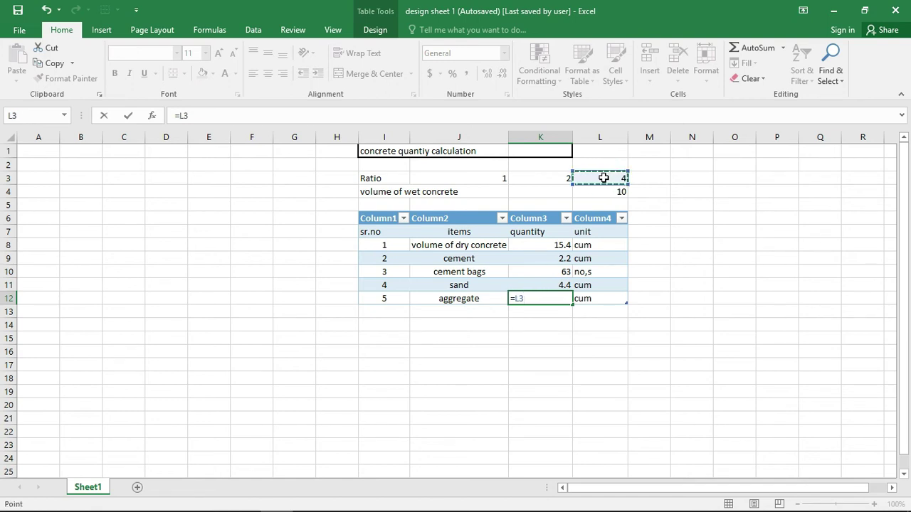
text(/)
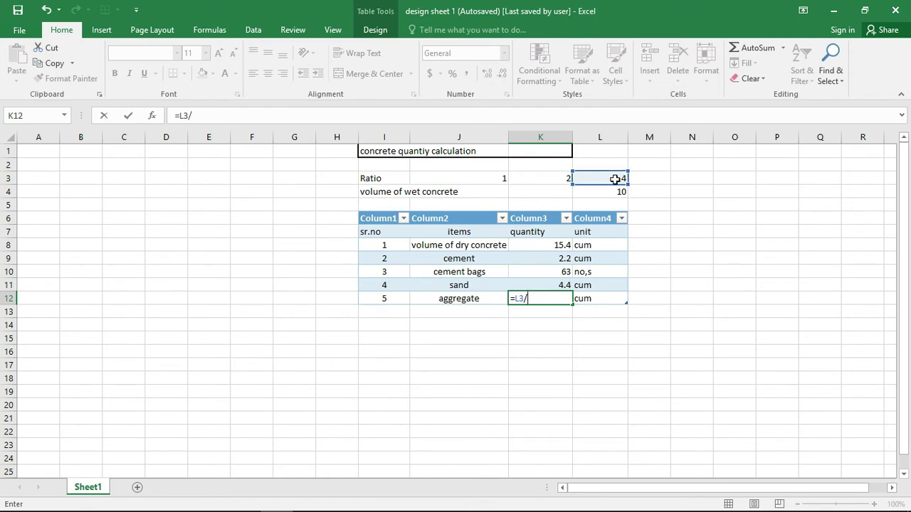
text(()
click(482, 178)
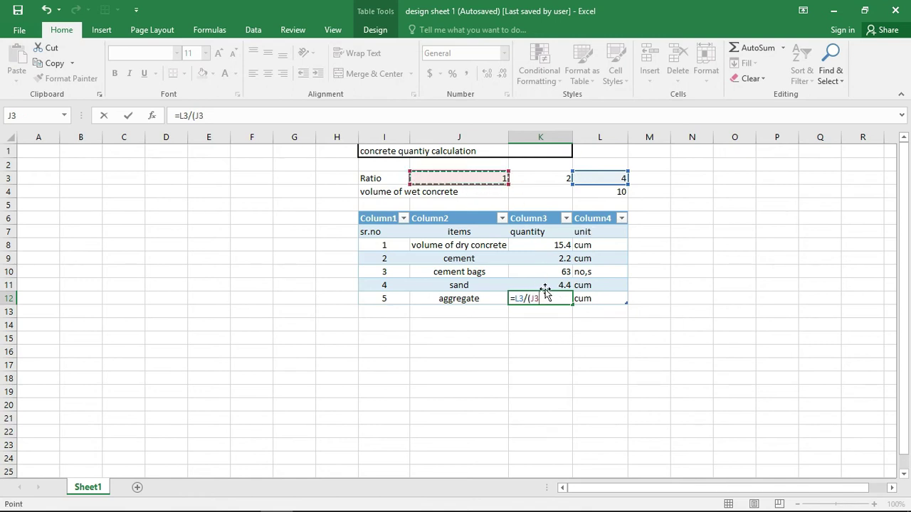
text(+)
click(531, 179)
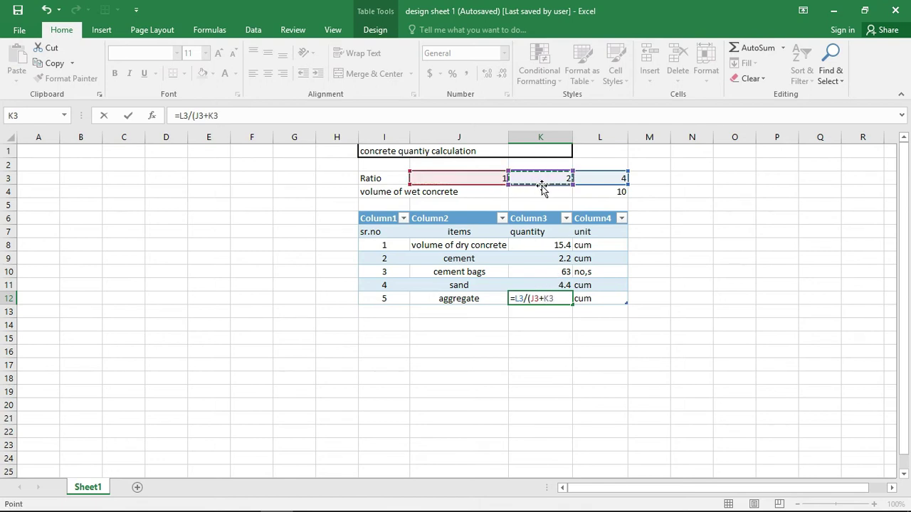
text(+)
click(592, 179)
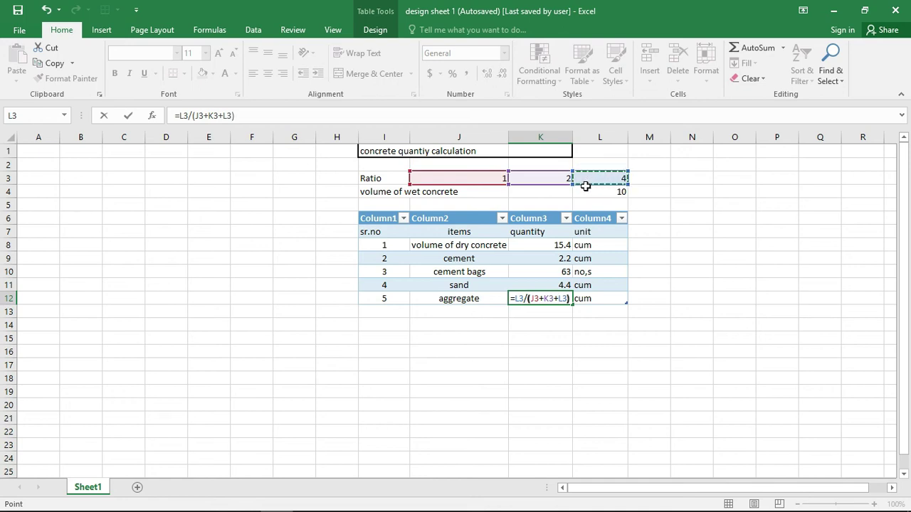
text())
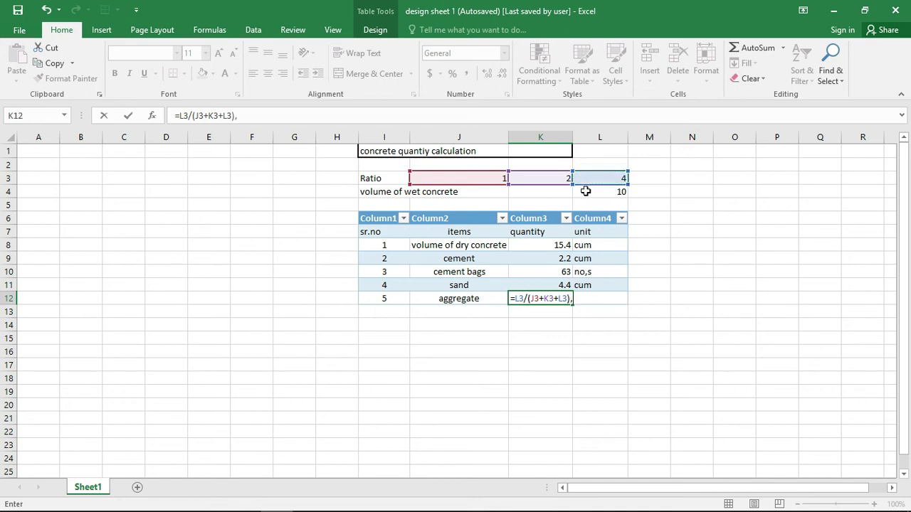
text(,0)
key(Return)
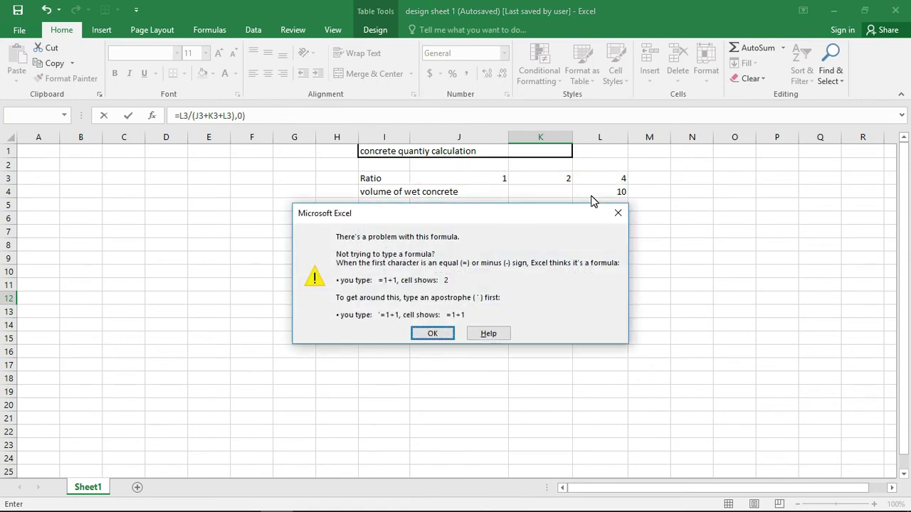
click(430, 339)
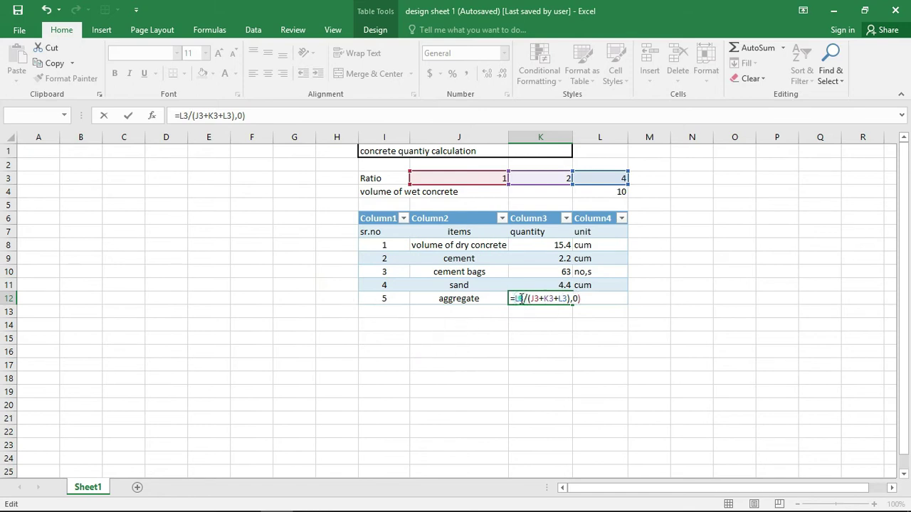
click(580, 300)
key(Return)
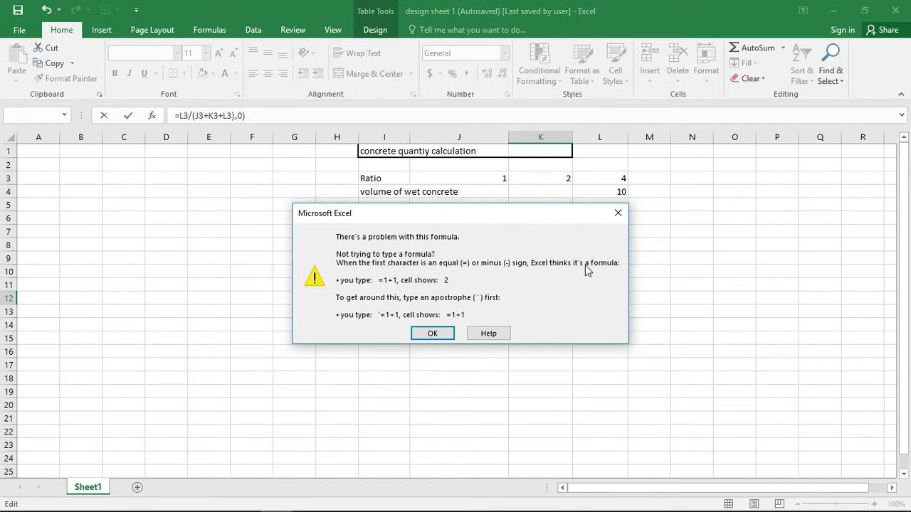
click(432, 333)
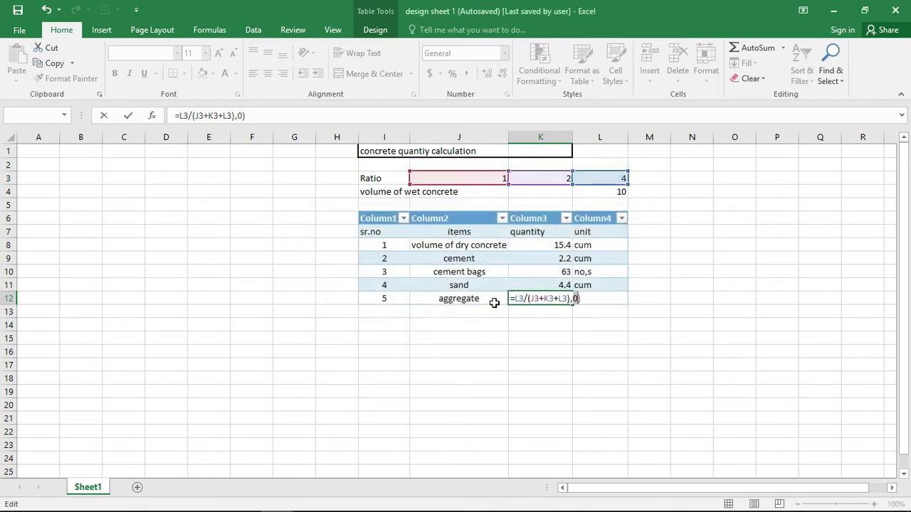
click(527, 285)
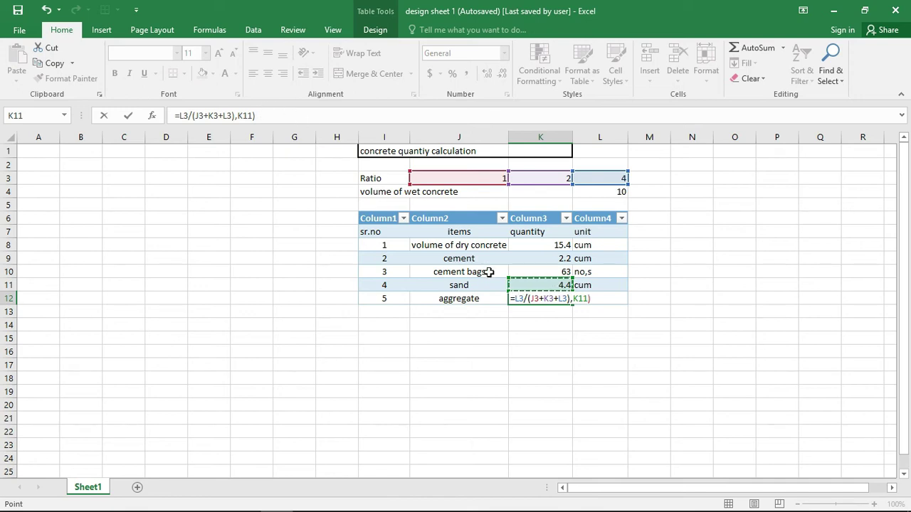
click(569, 301)
key(Escape)
Step: Calculate the aggregate quantity in K12 with the formula =L3/(J3+K3+L3)*K8
click(557, 300)
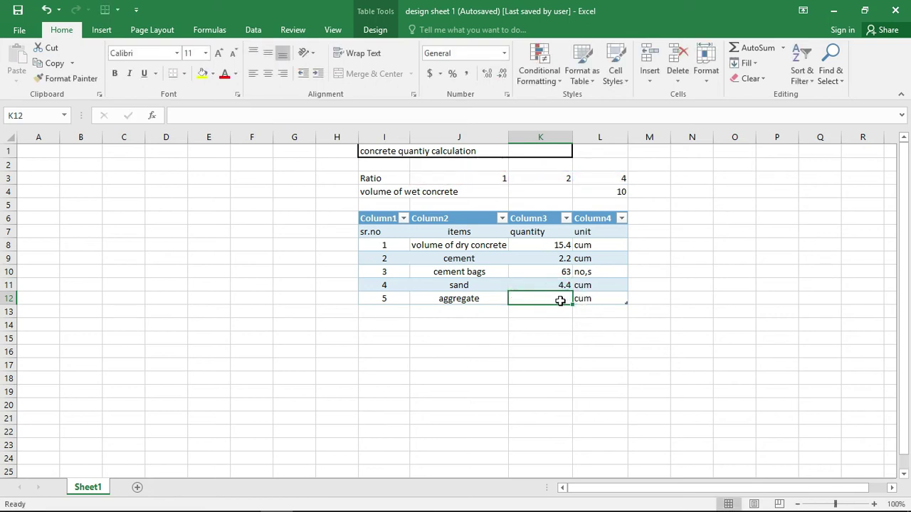
text(=)
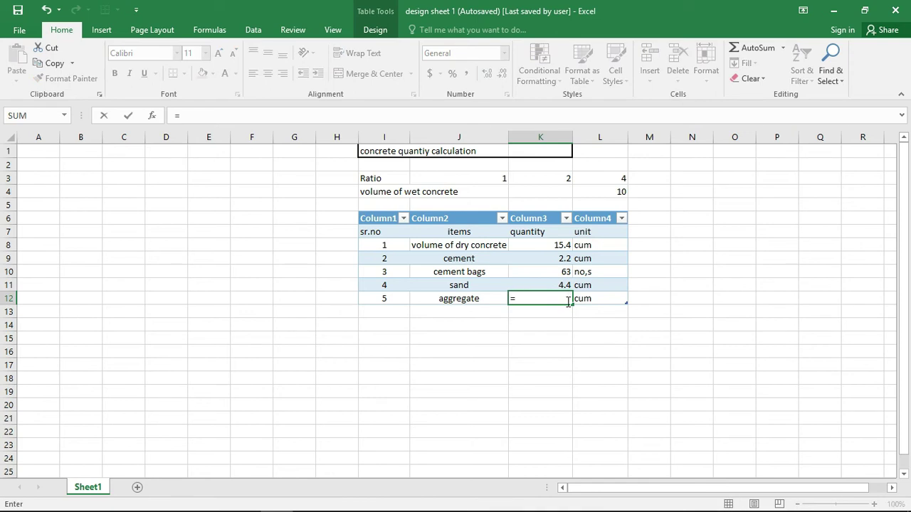
click(600, 180)
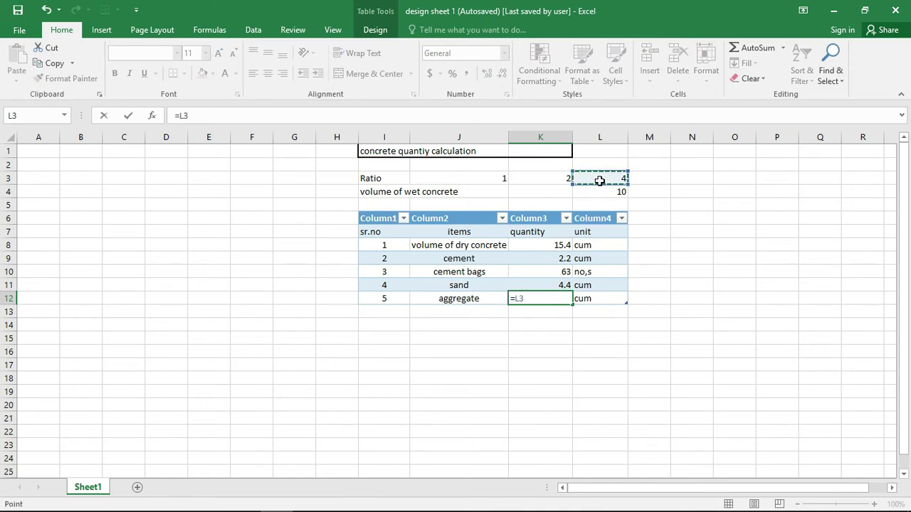
text(/)
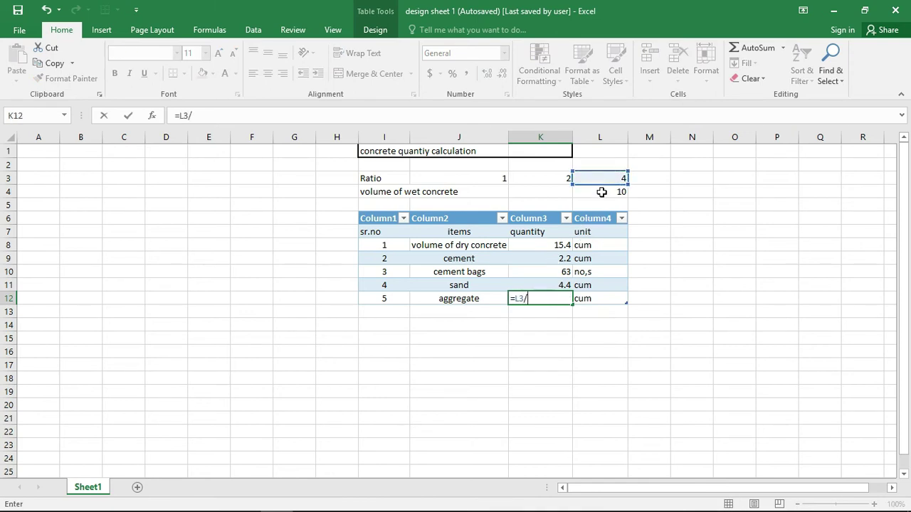
text(()
click(500, 178)
text(+)
click(529, 177)
text(====)
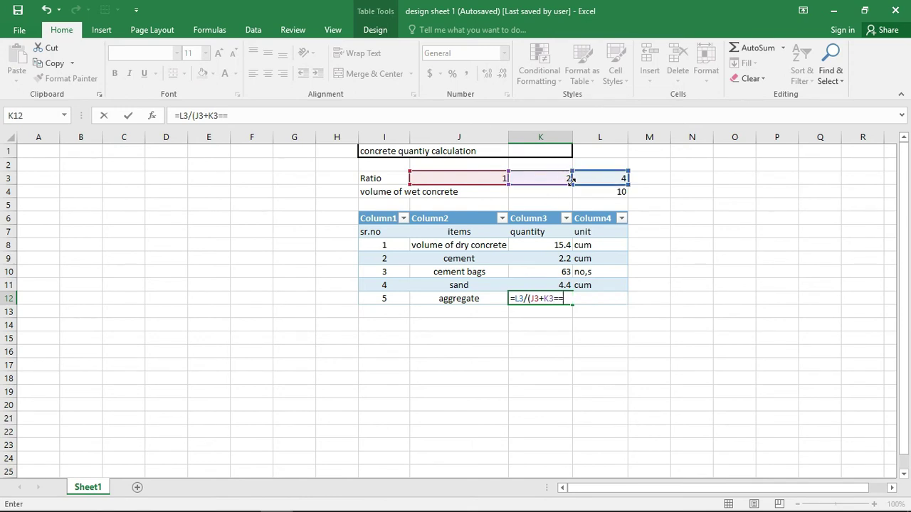
key(BackSpace)
text(+)
click(593, 179)
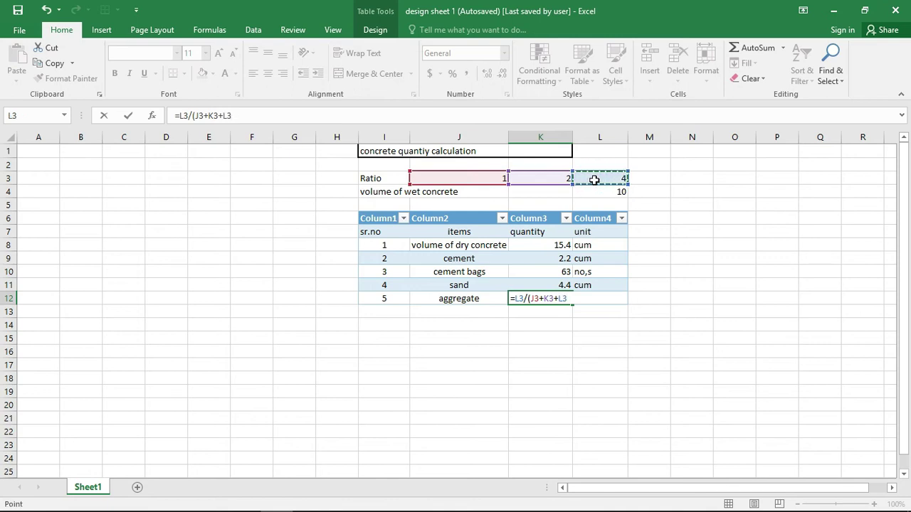
text())
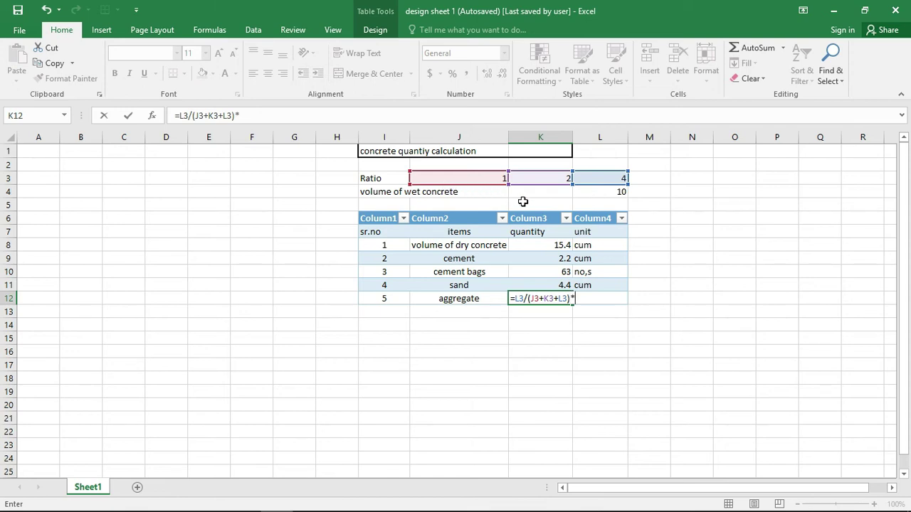
text(*)
click(536, 246)
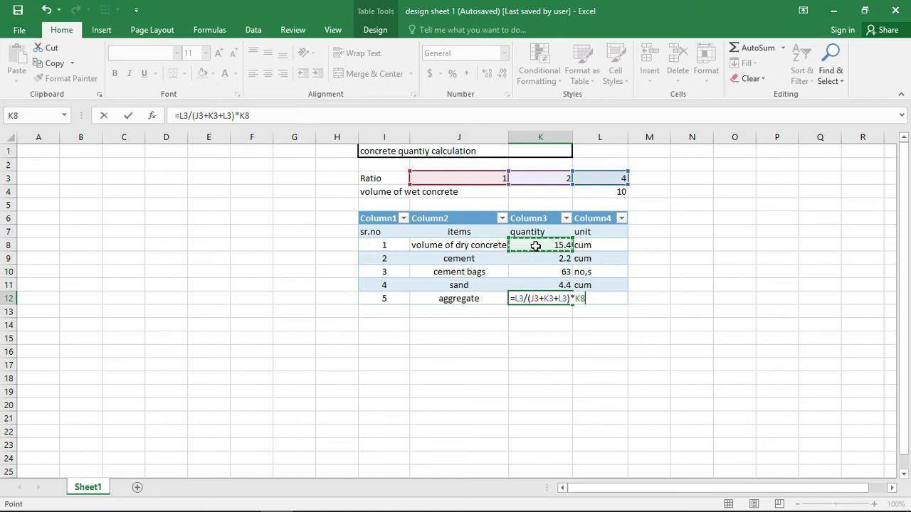
key(Return)
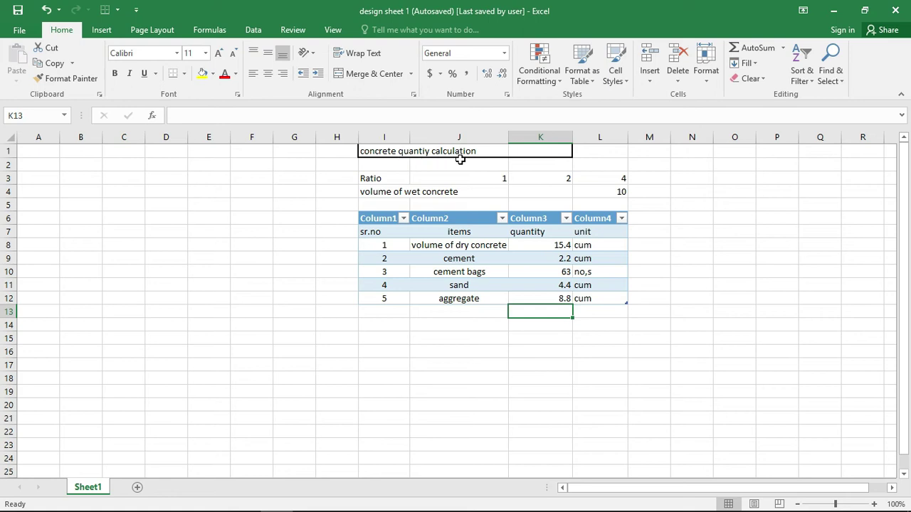
Step: Enter the title BOQ in J14 and give the cell thick outside borders
click(495, 326)
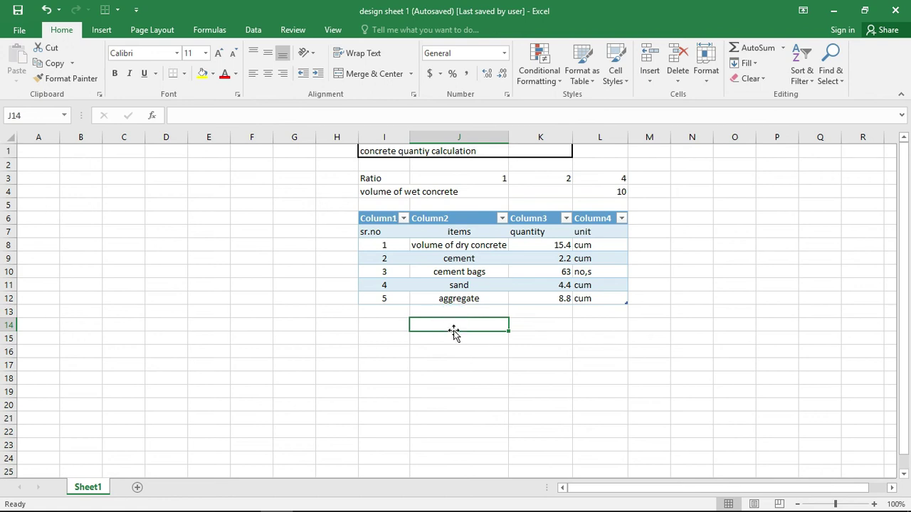
text(B)
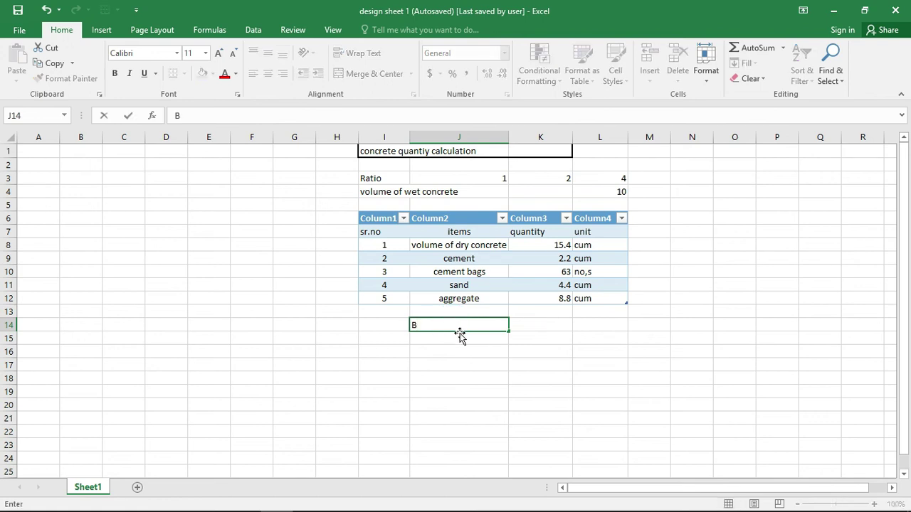
text(OQ)
click(457, 325)
click(443, 336)
click(443, 328)
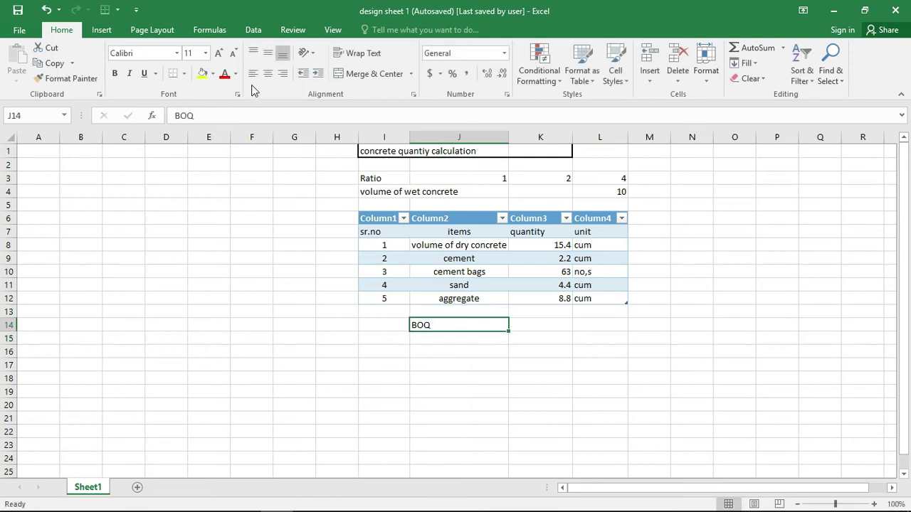
click(184, 73)
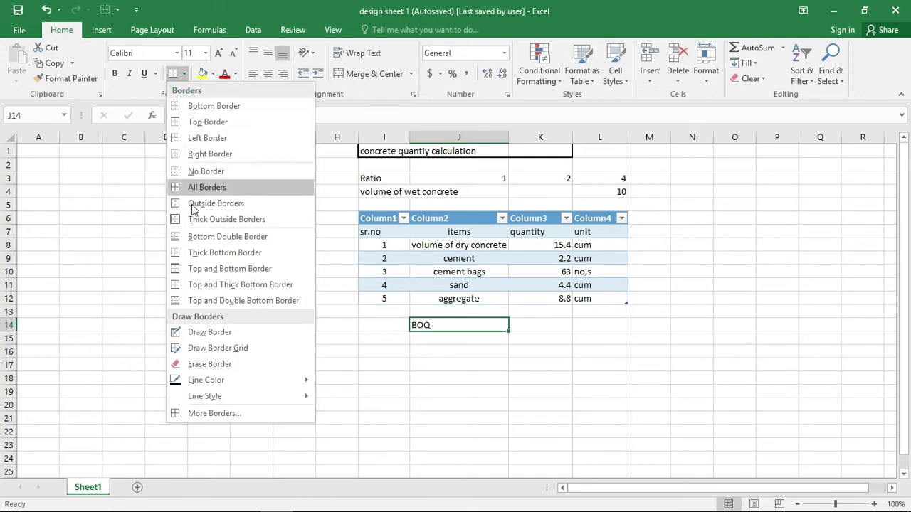
click(196, 220)
Step: Create a table with headers from the BOQ cell J14
click(438, 342)
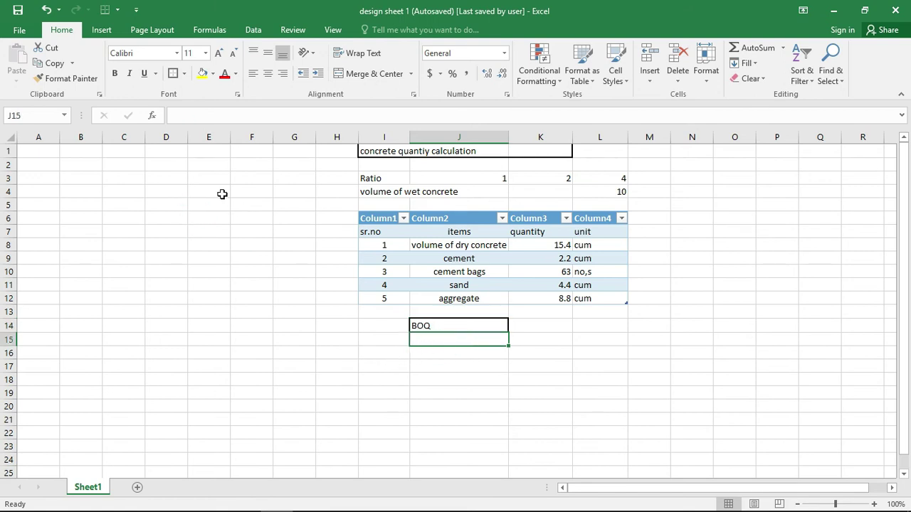
click(101, 30)
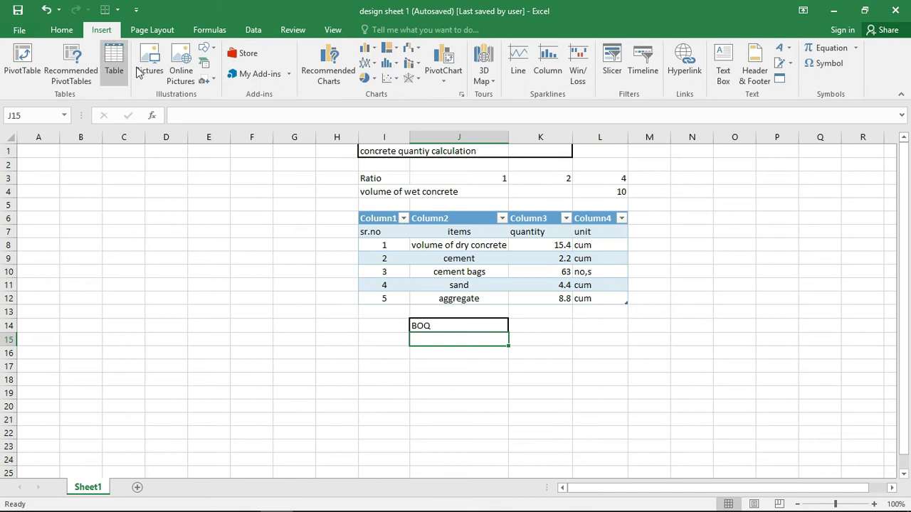
click(114, 67)
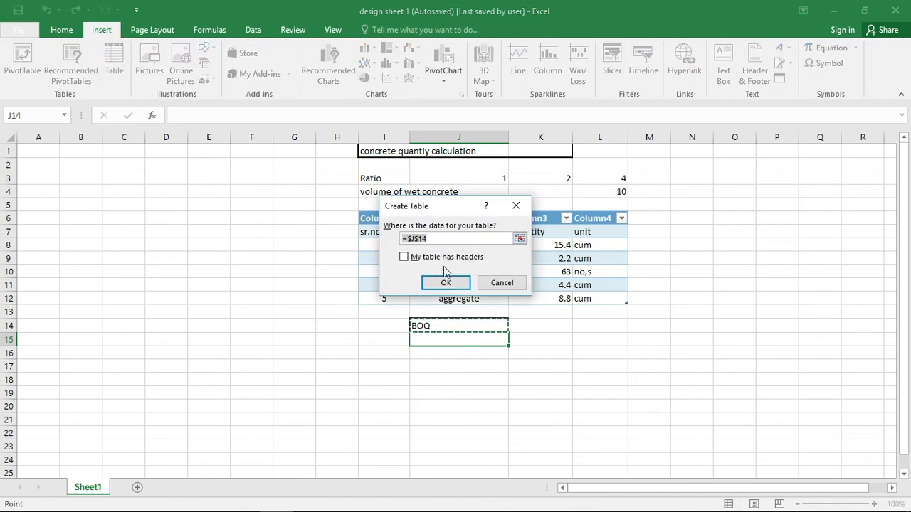
click(412, 258)
click(445, 284)
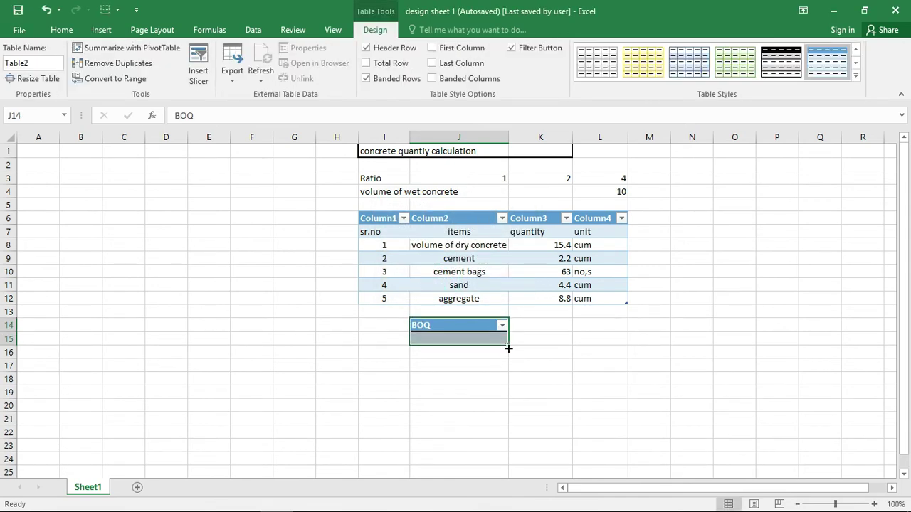
Step: Extend the BOQ table down to row 19 and across to column M
drag(507, 344, 505, 399)
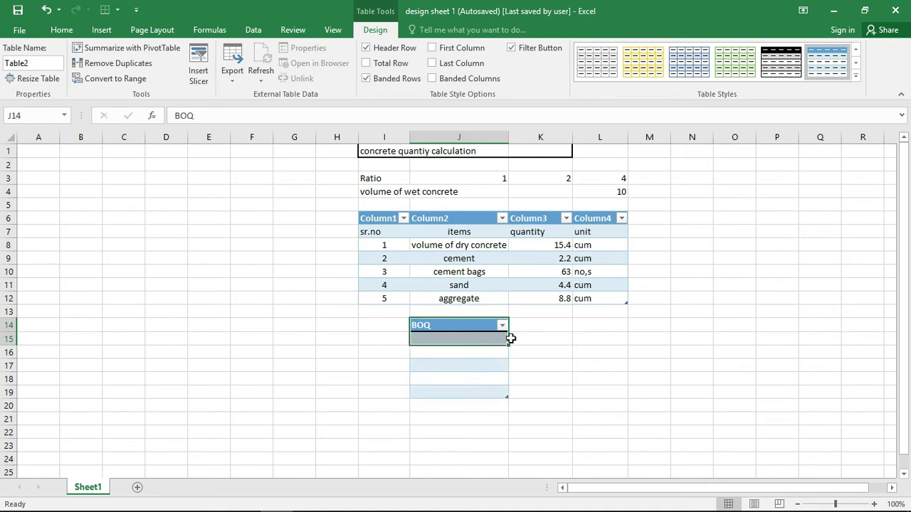
drag(509, 347, 625, 356)
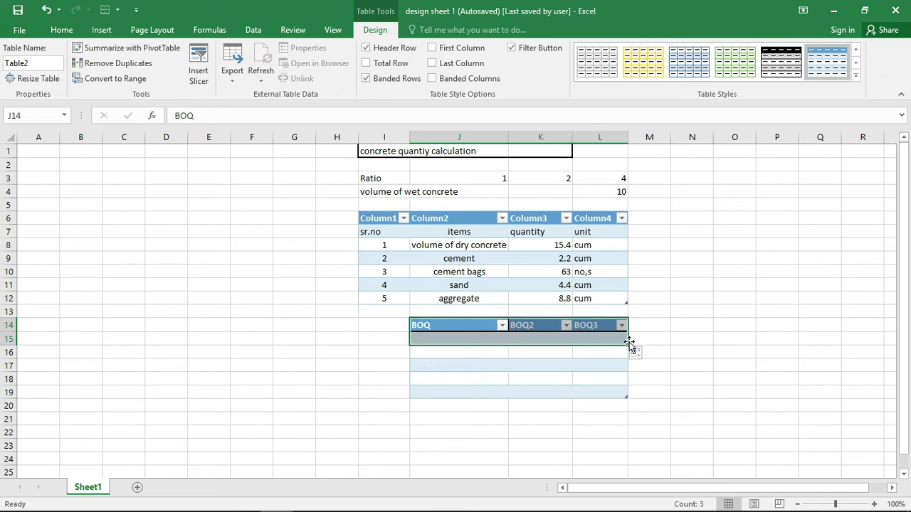
drag(630, 345, 655, 349)
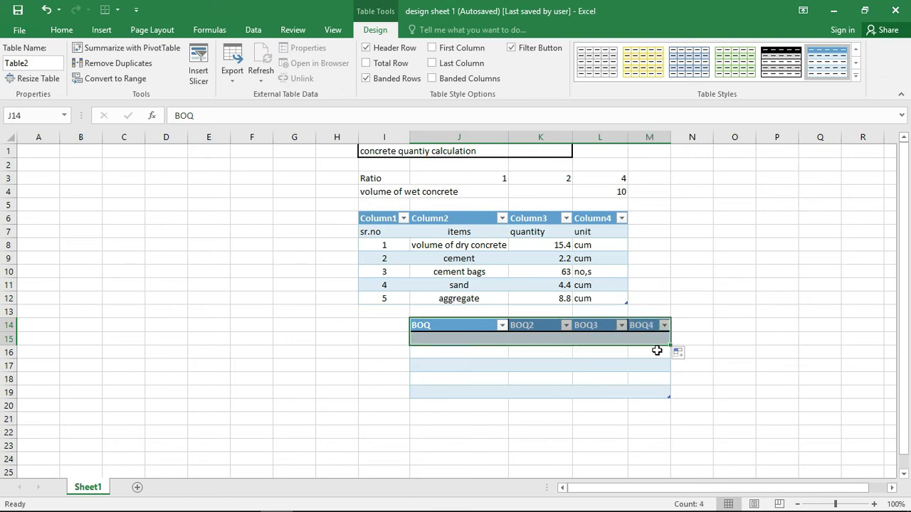
Step: Enter the labels sr.no, items, quantity and unit in J15 to M15 of the BOQ table
click(443, 341)
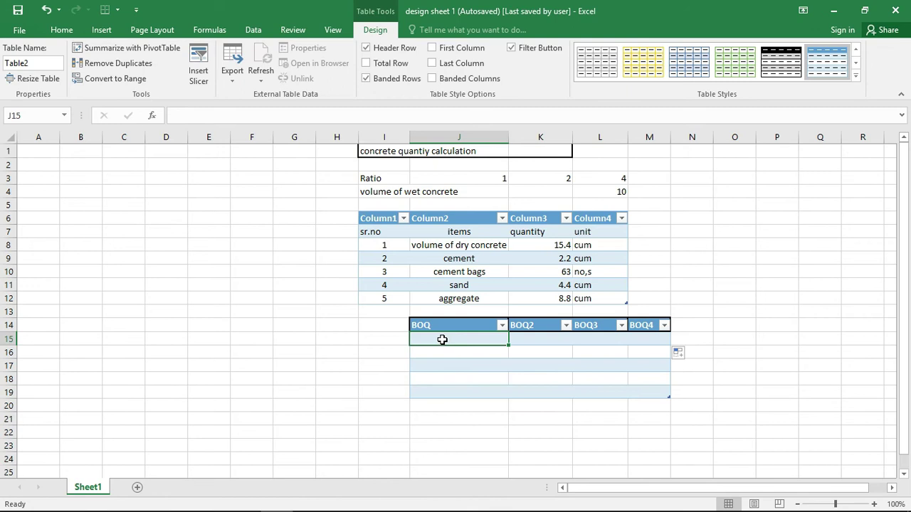
text(sr.no)
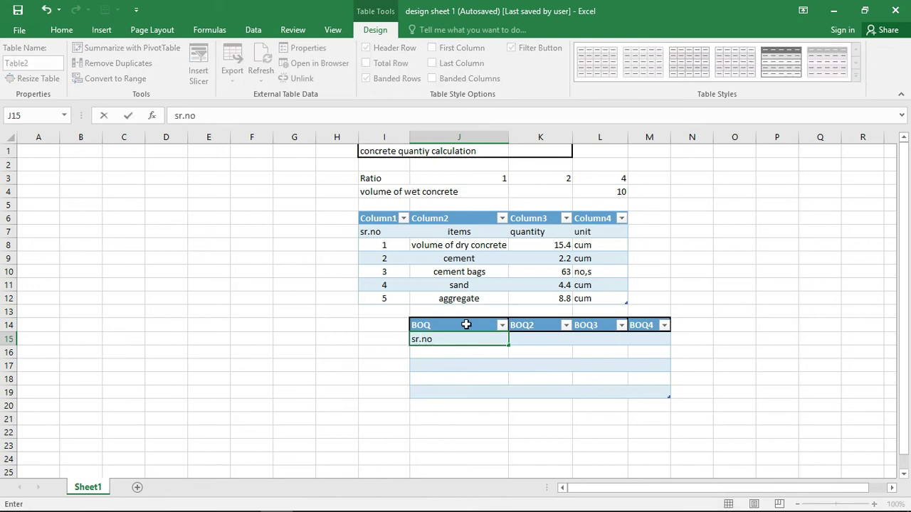
click(539, 339)
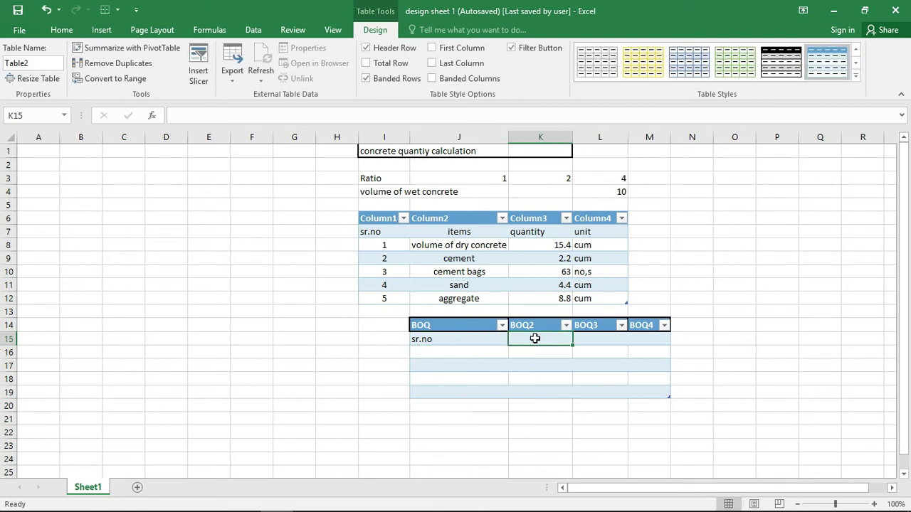
text(items)
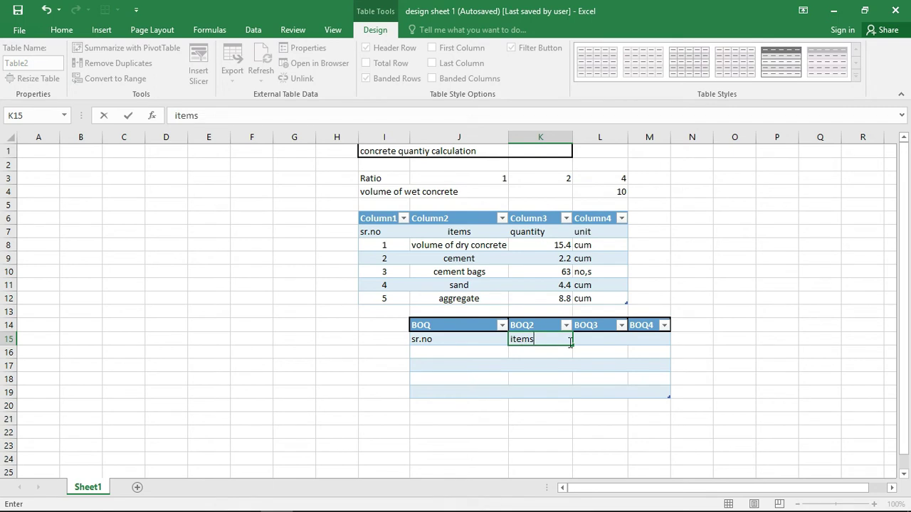
click(599, 339)
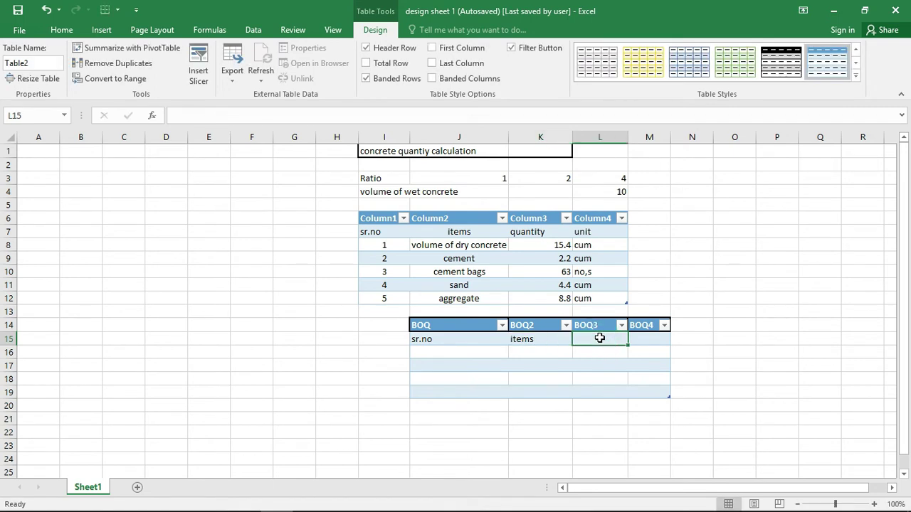
text(quantity)
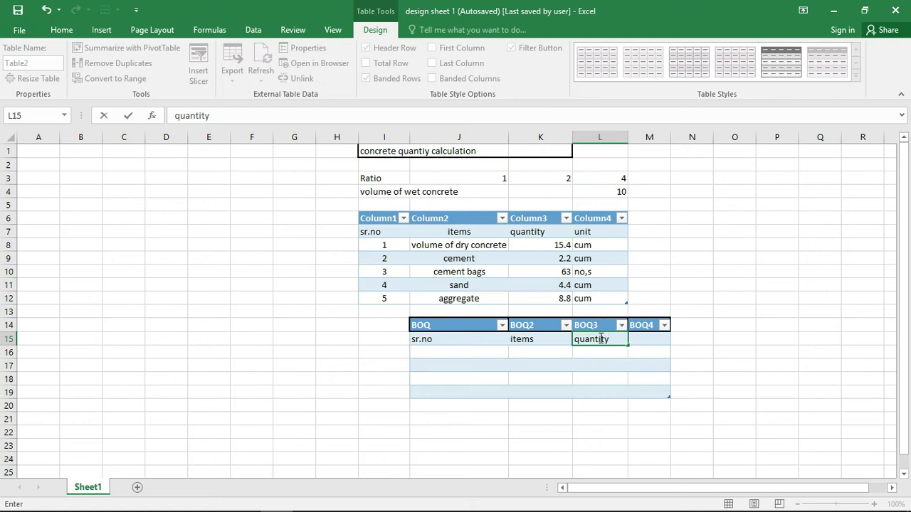
click(645, 340)
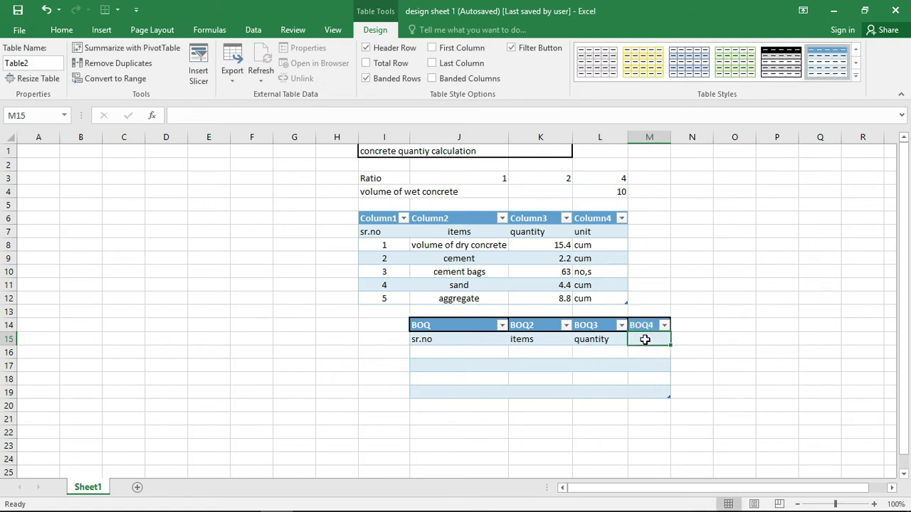
text(unit)
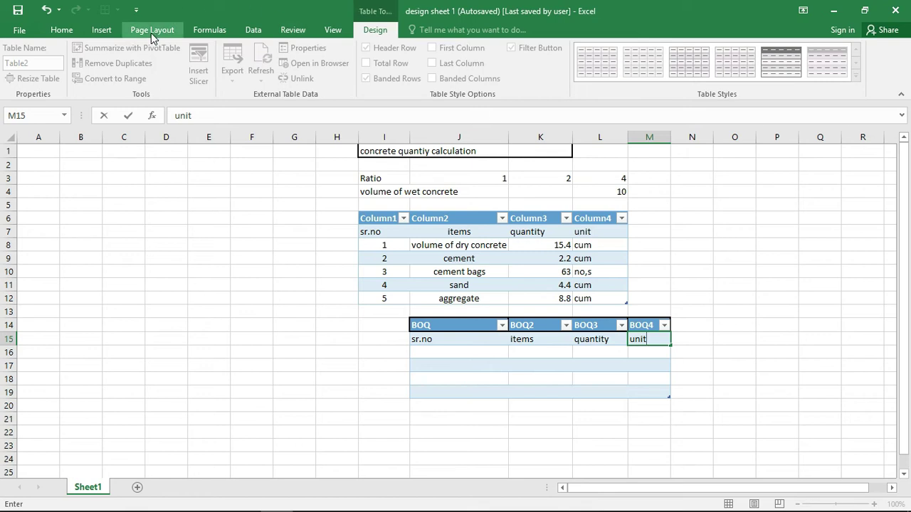
Step: Insert a table column to the right of the BOQ table's unit column and select its cell N15
click(106, 29)
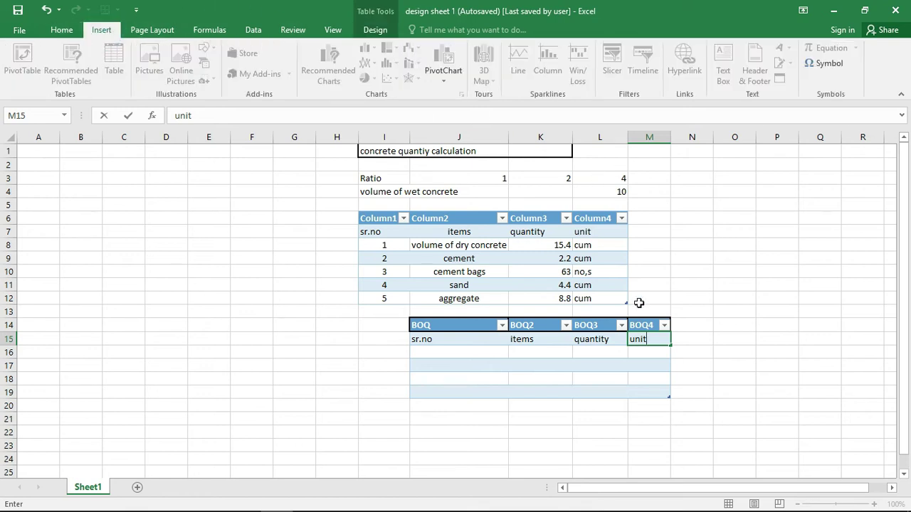
click(687, 342)
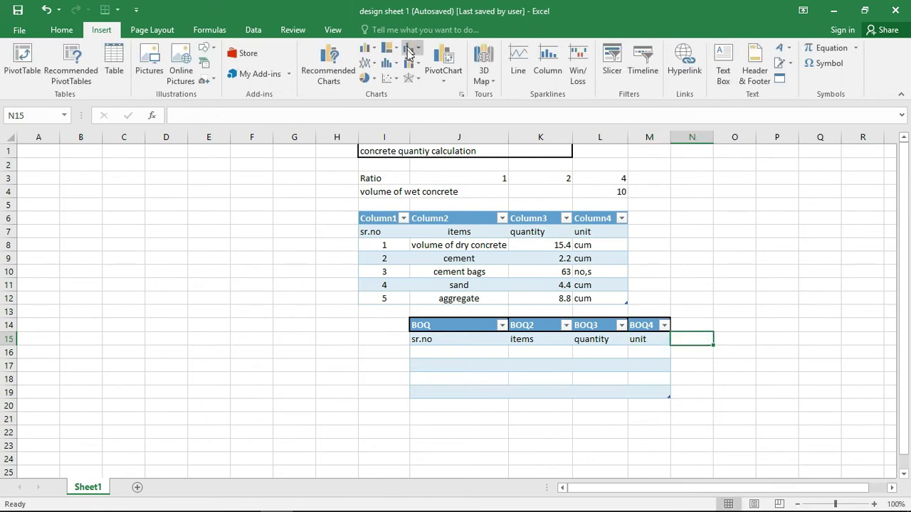
click(647, 354)
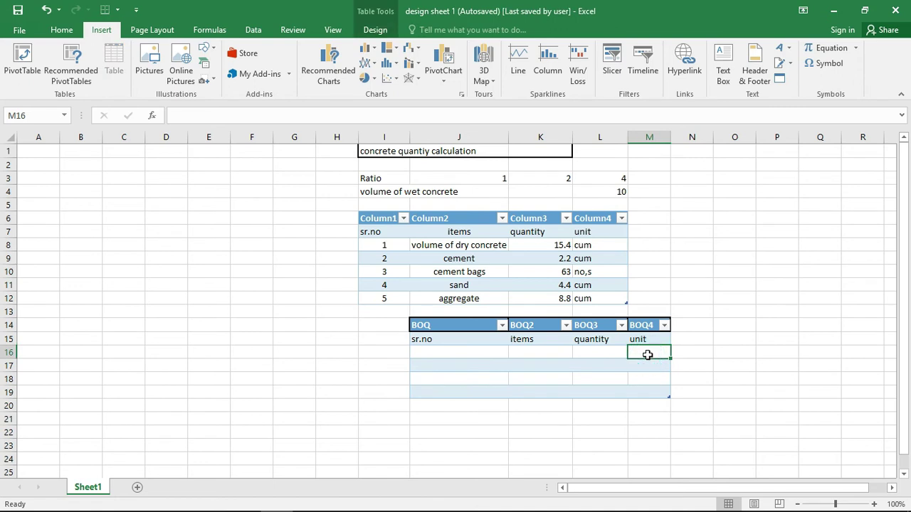
click(64, 31)
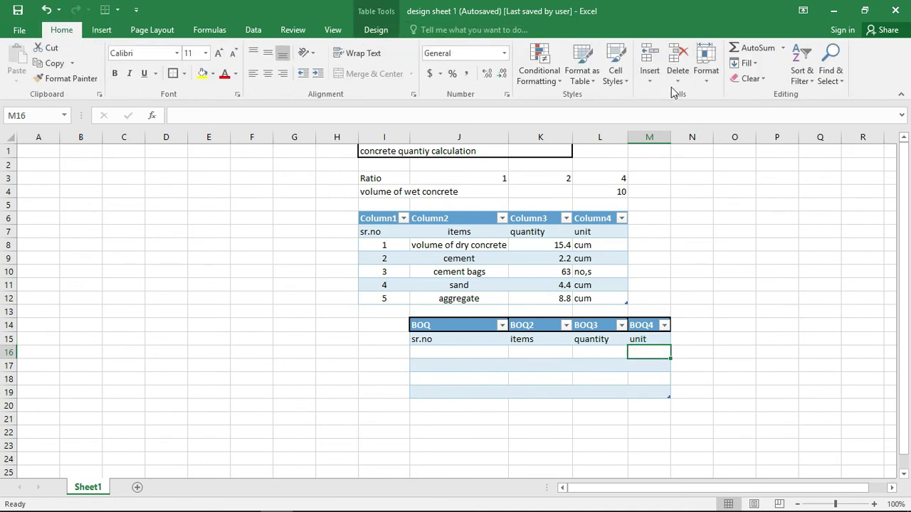
click(650, 81)
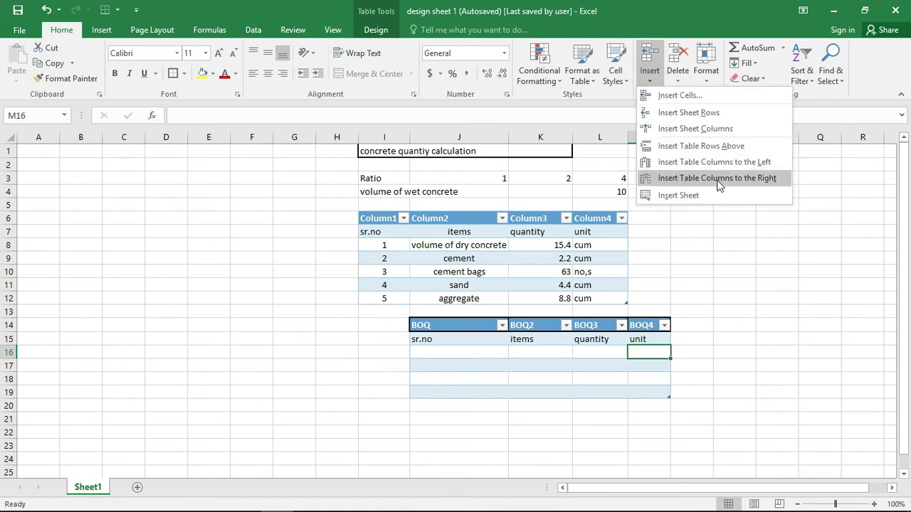
click(752, 181)
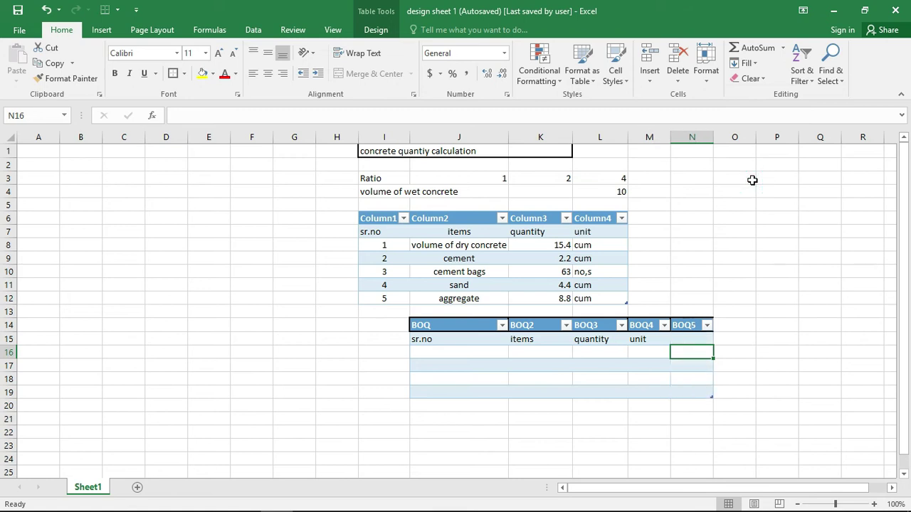
click(691, 338)
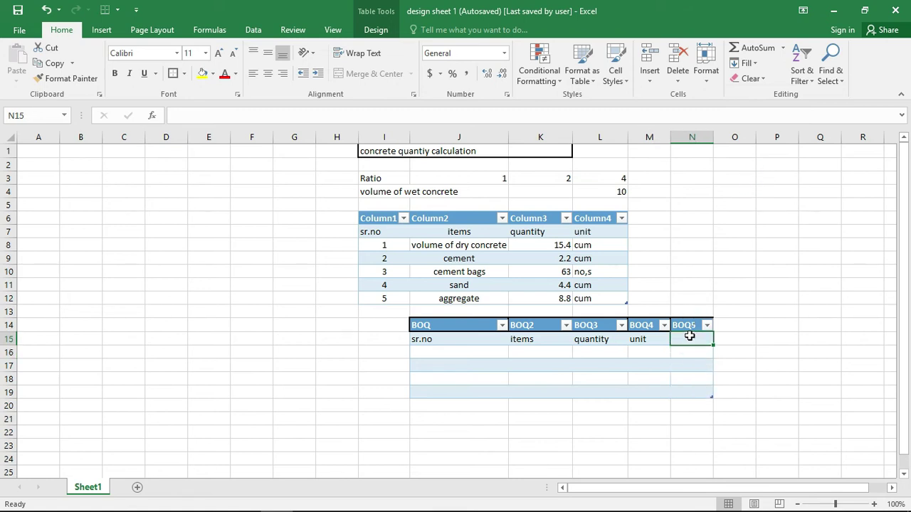
Step: Label cell N15 of the BOQ table rate and add a table column to its right labelled cost in O15
text(rate)
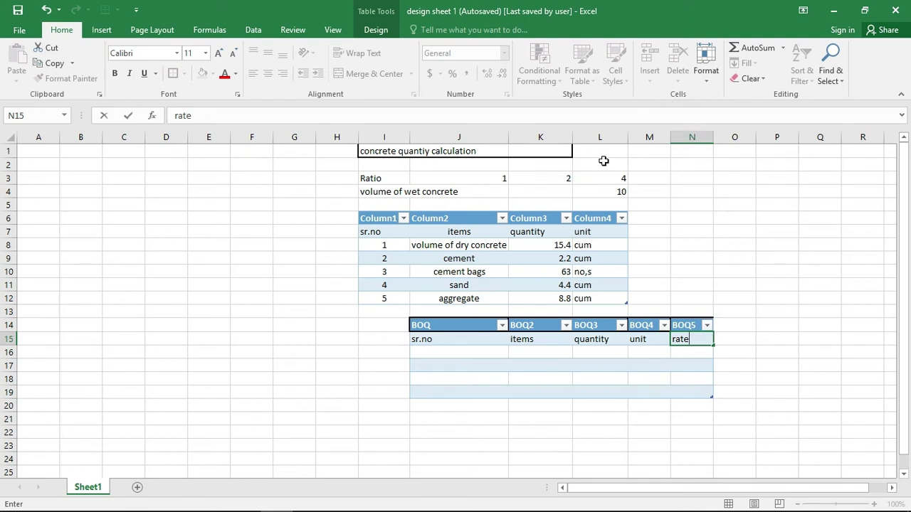
click(692, 351)
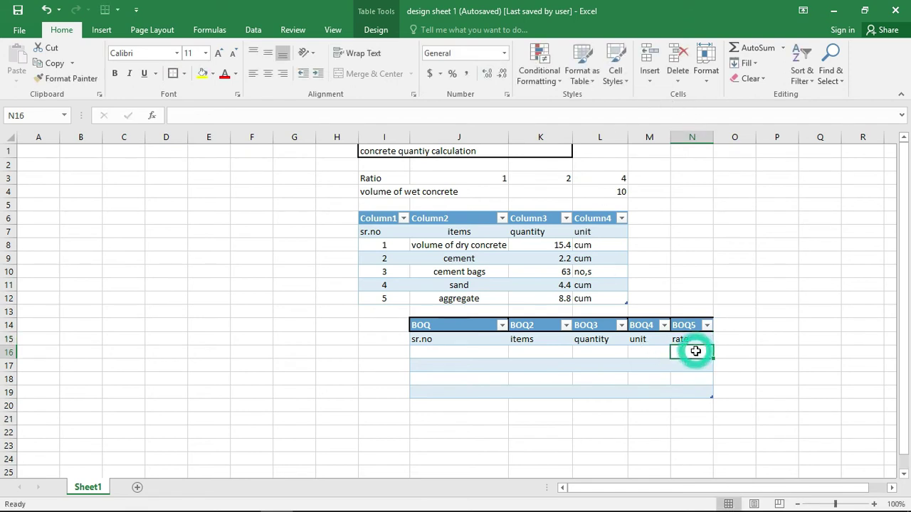
click(649, 77)
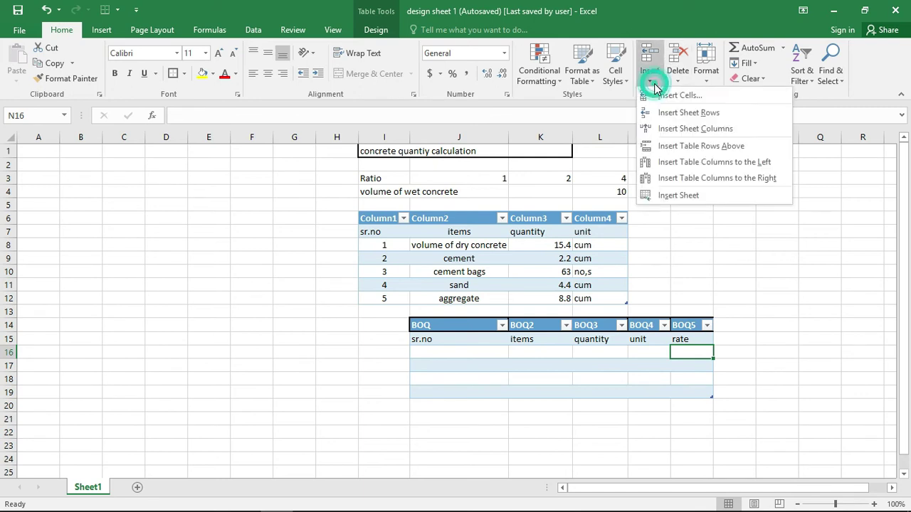
click(737, 180)
click(733, 337)
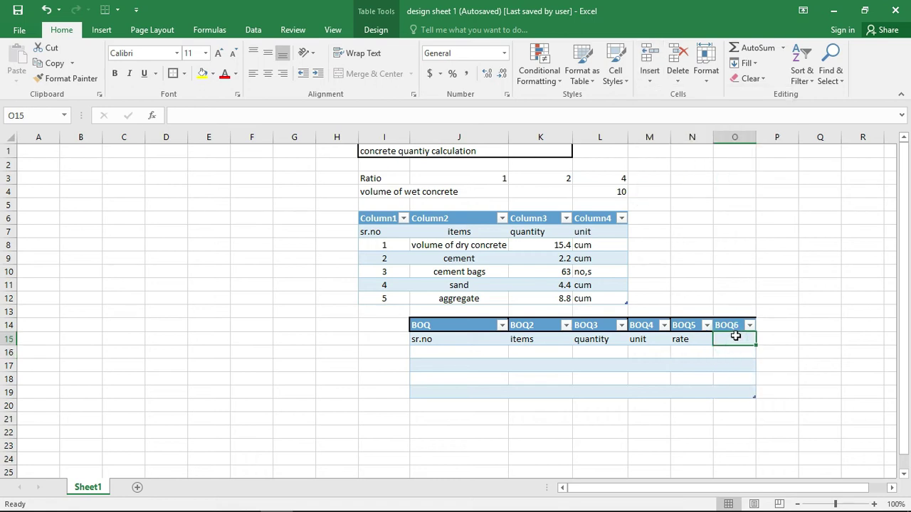
text(cost)
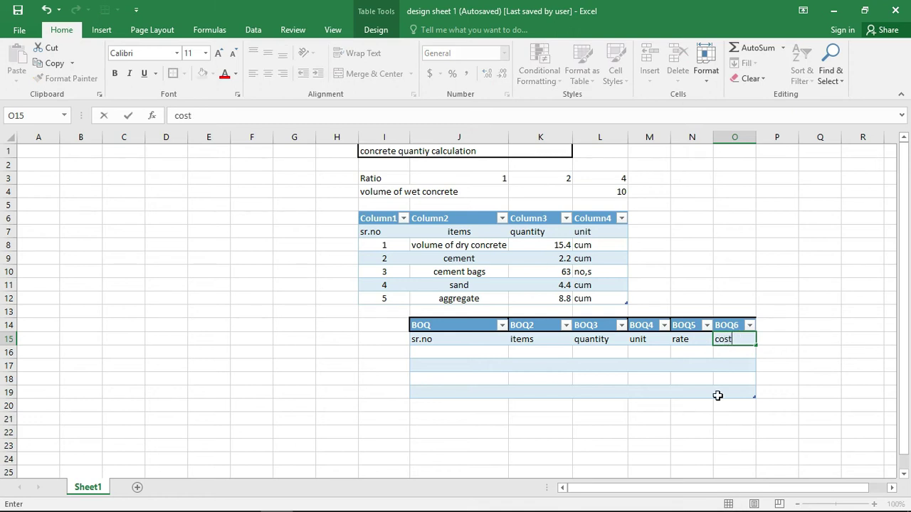
click(685, 408)
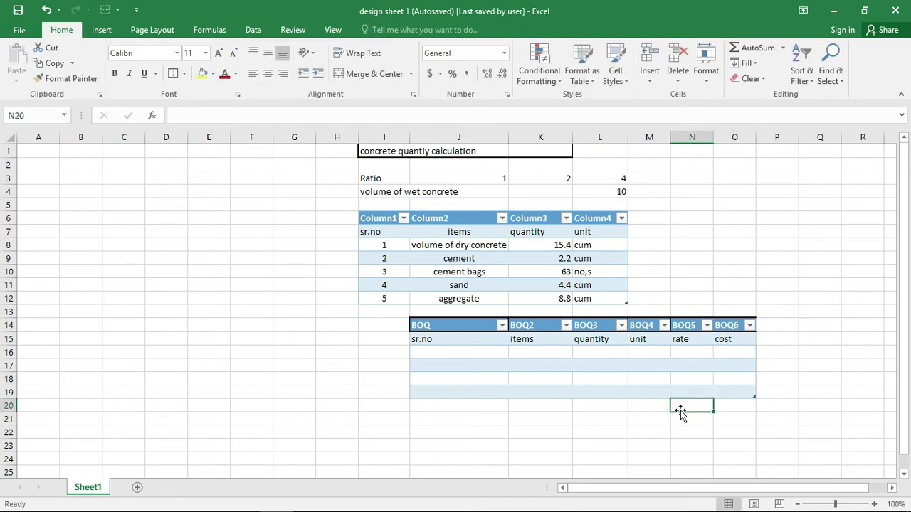
Step: Enter the serial numbers 1 to 4 in cells J16 to J19 of the BOQ table
click(438, 351)
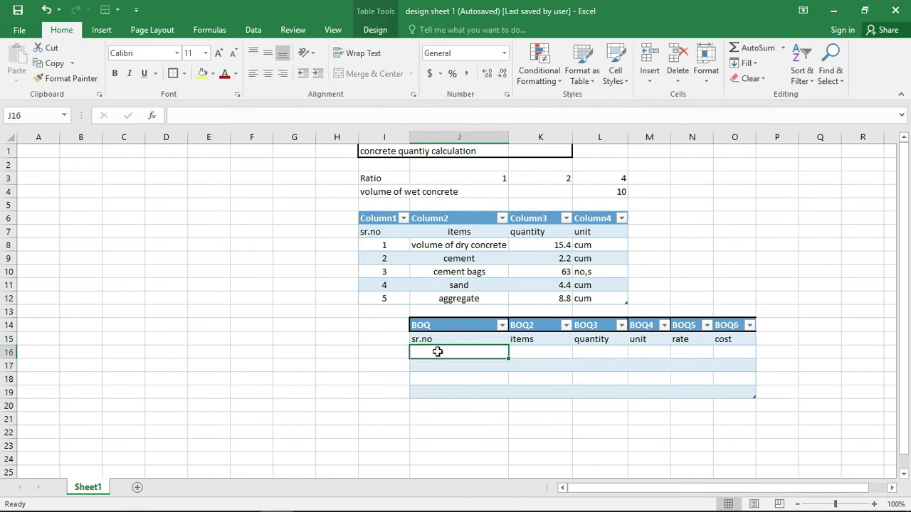
text(1)
click(441, 366)
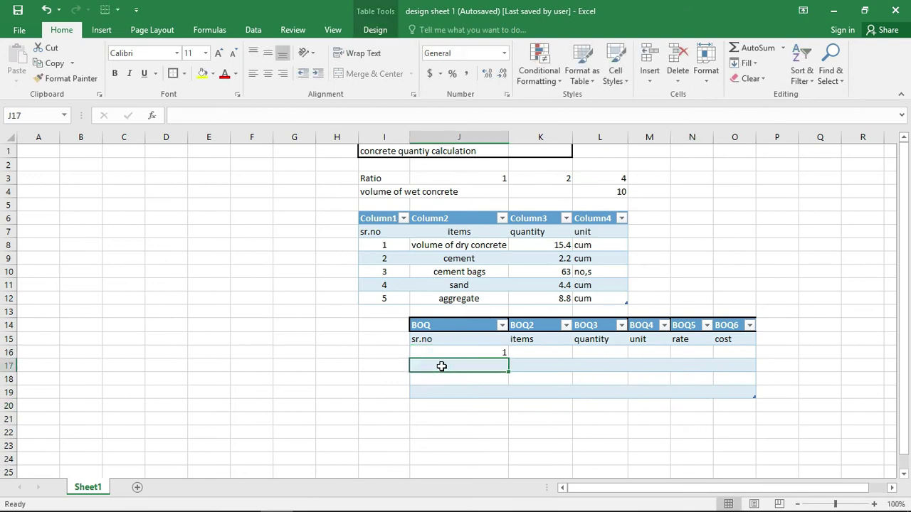
text(2)
click(444, 383)
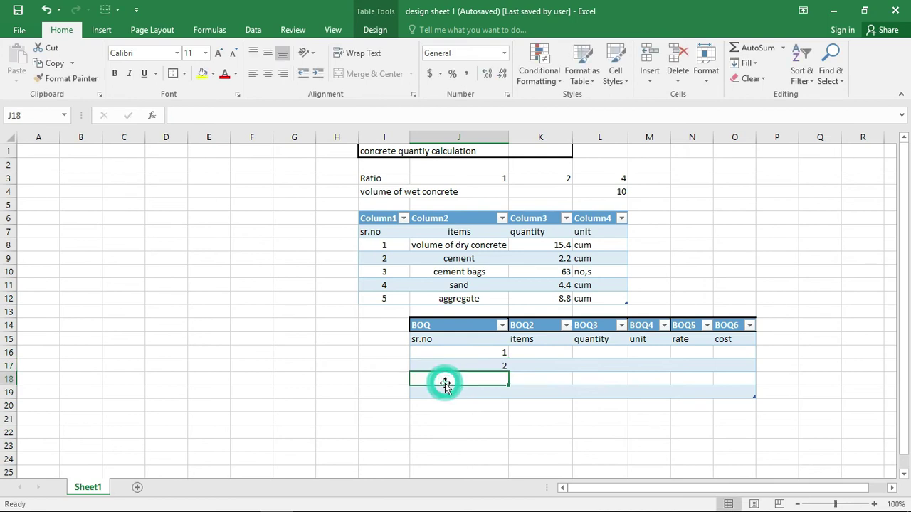
text(3)
click(447, 394)
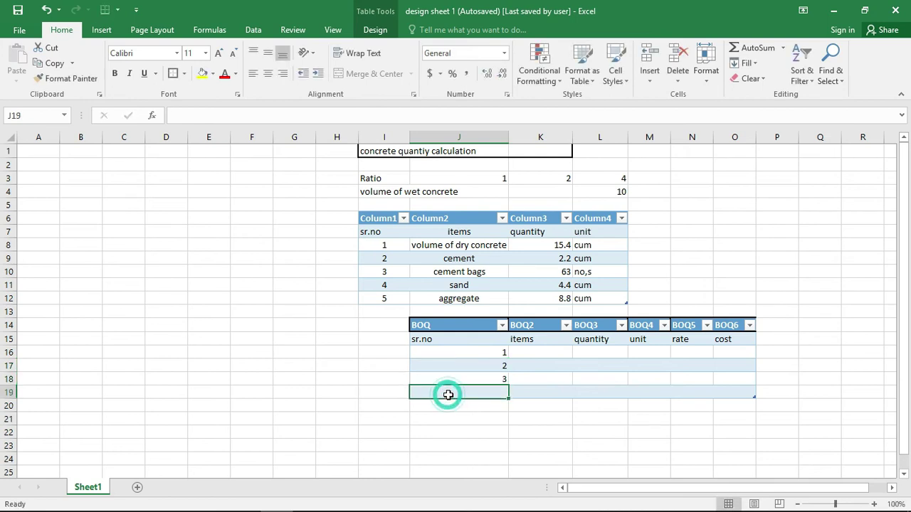
text(4)
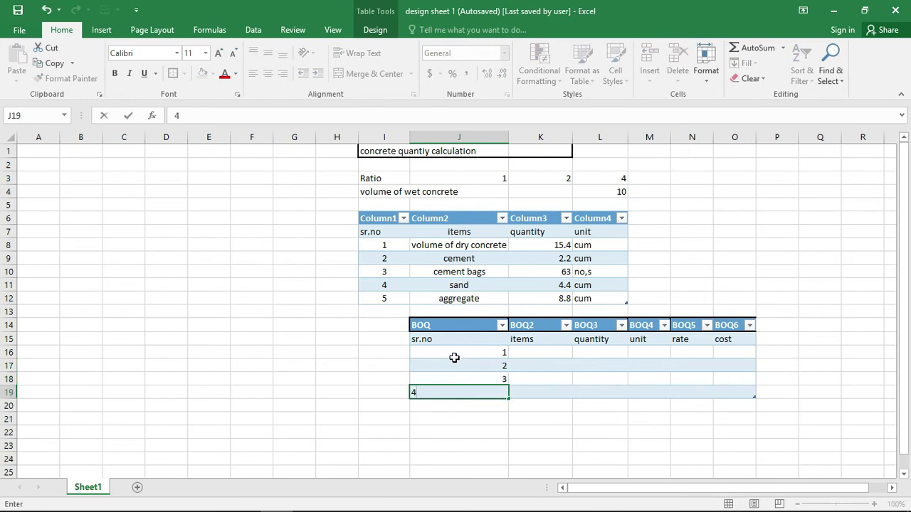
Step: Center the serial numbers in cells J16 to J19 horizontally
click(454, 356)
drag(455, 354, 462, 371)
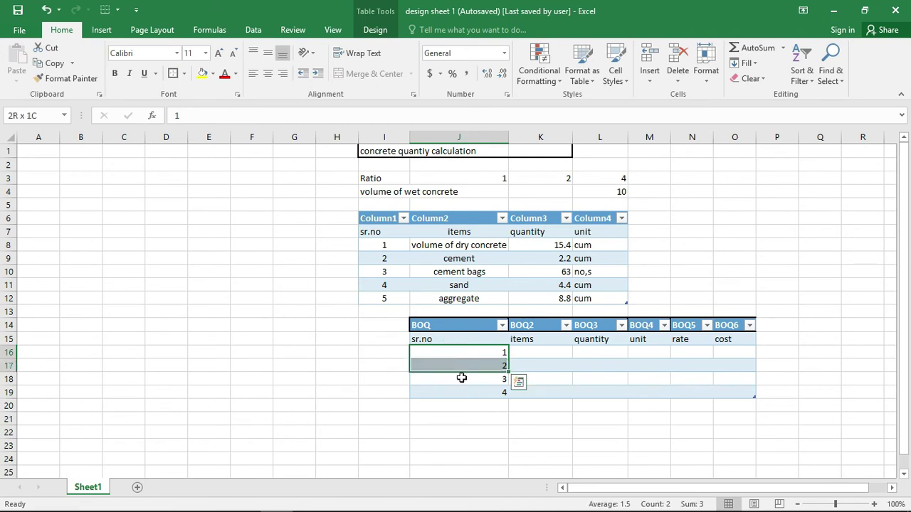
shift+click(461, 378)
shift+click(463, 391)
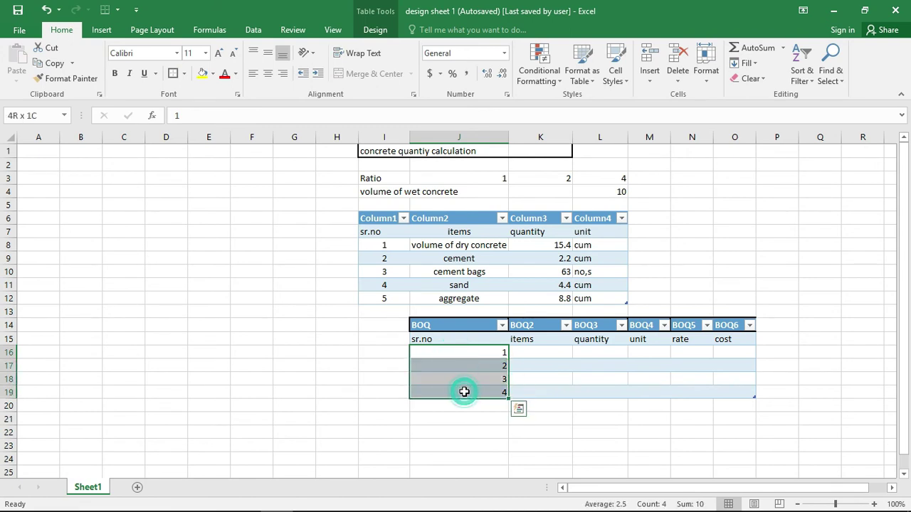
click(267, 75)
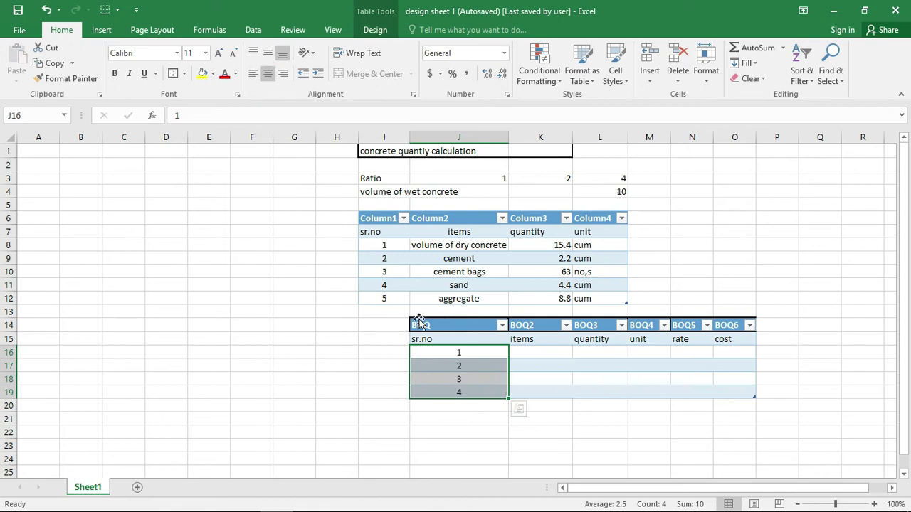
Step: Enter the items cement bags, sand and aggregate in cells K16 to K18 of the BOQ table
click(538, 354)
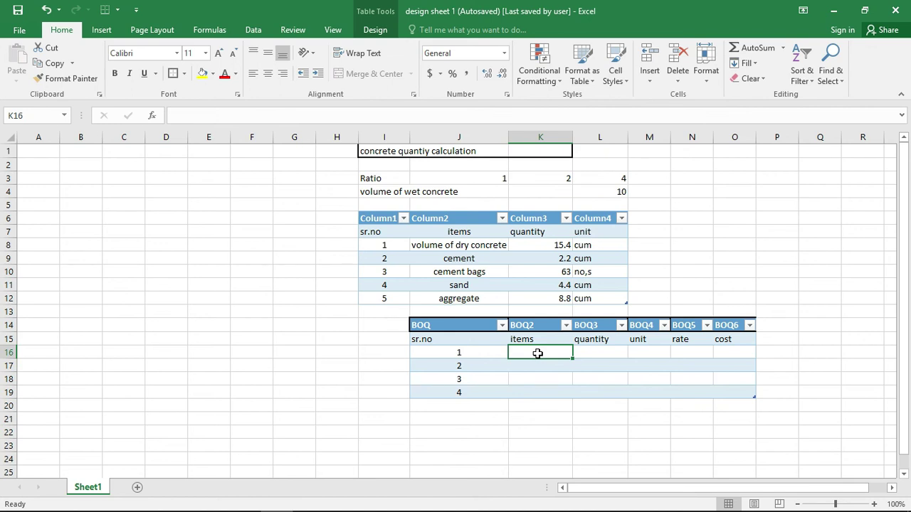
text(cement)
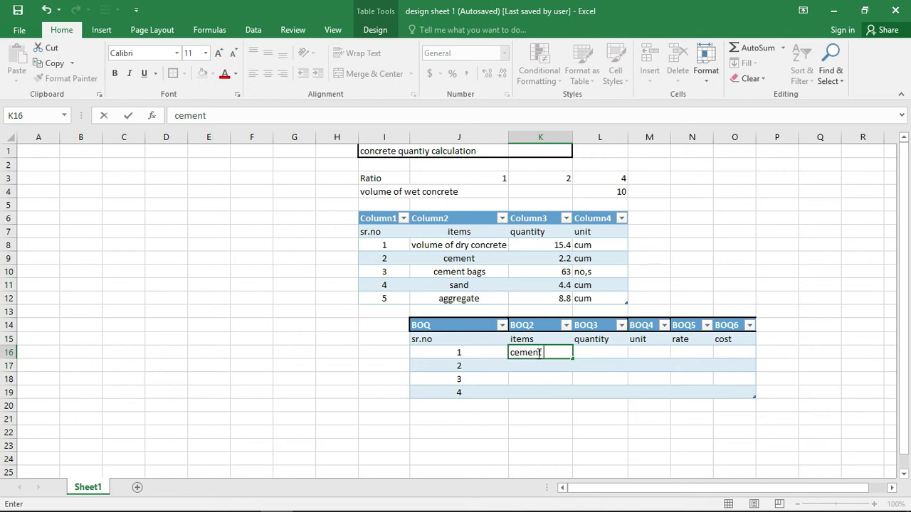
text(bags)
key(Return)
text(sand)
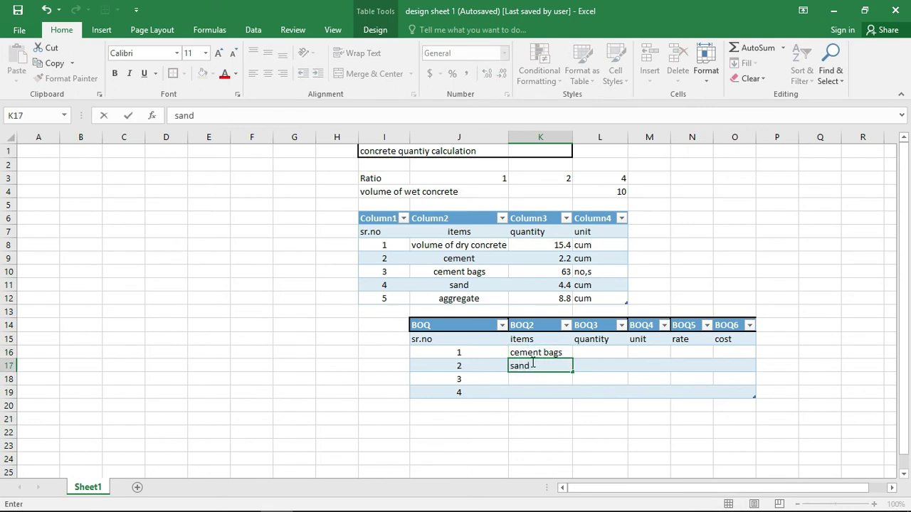
click(526, 378)
text(agg)
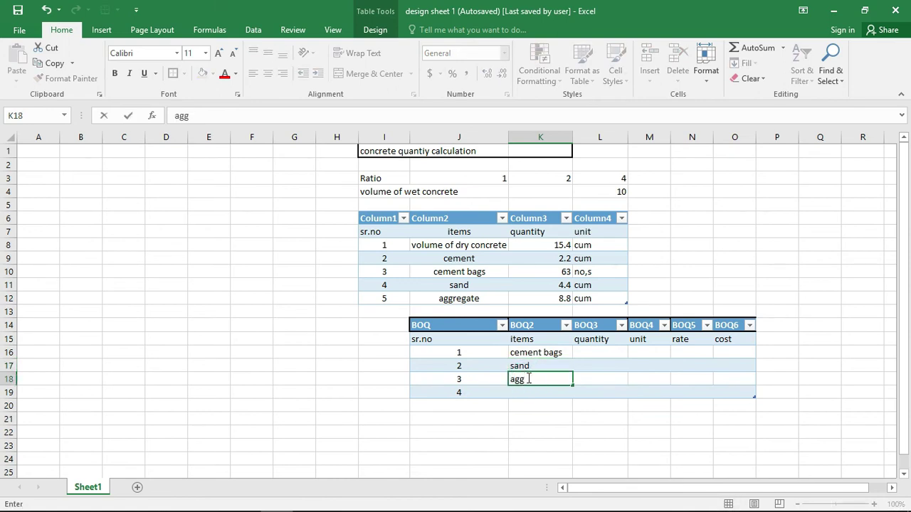
text(regate)
Step: Link the cement bags quantity in L16 to the upper table with the formula =K10
click(605, 353)
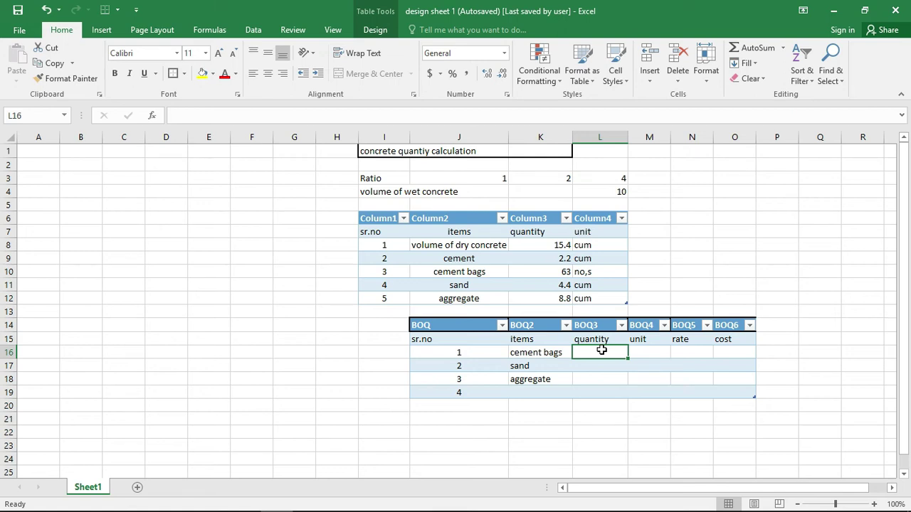
text(=)
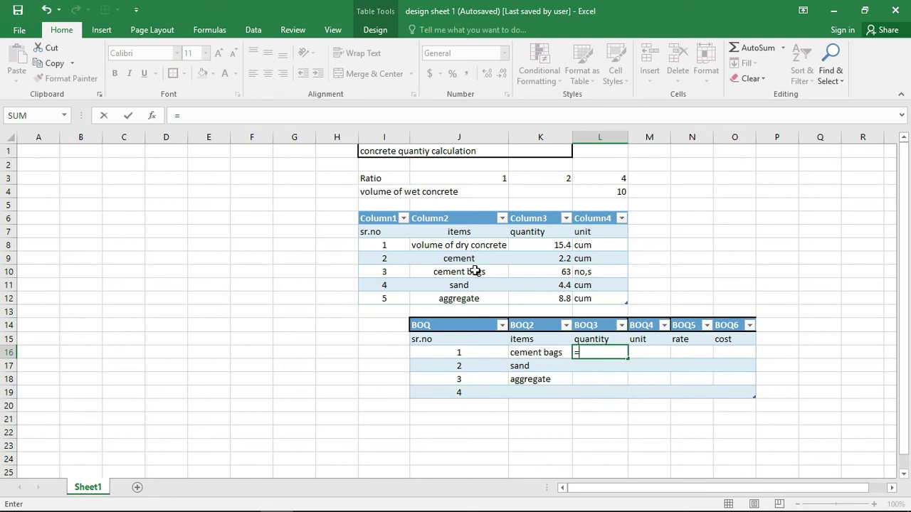
click(533, 272)
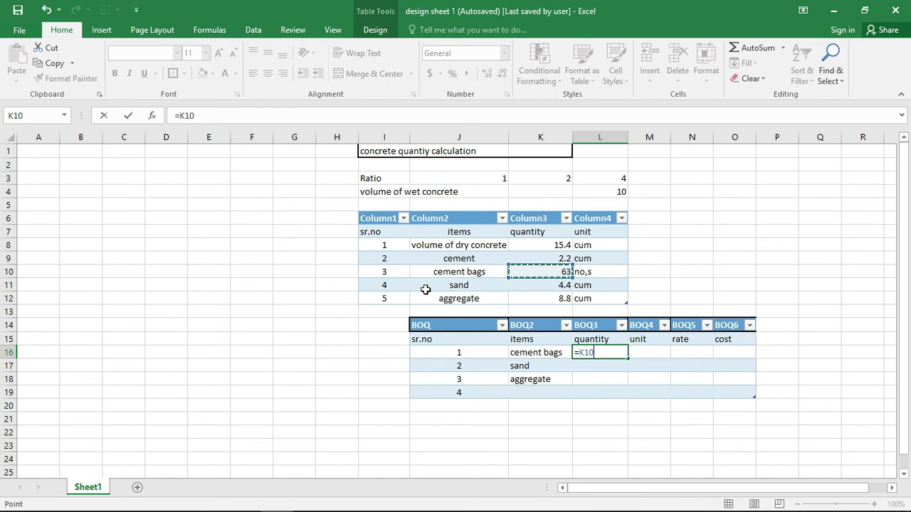
click(594, 368)
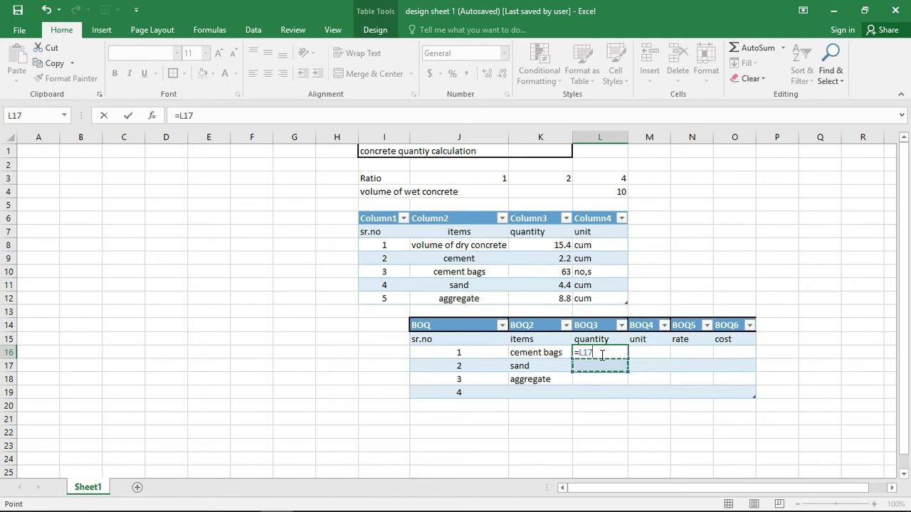
click(598, 350)
key(BackSpace)
key(BackSpace)
key(BackSpace)
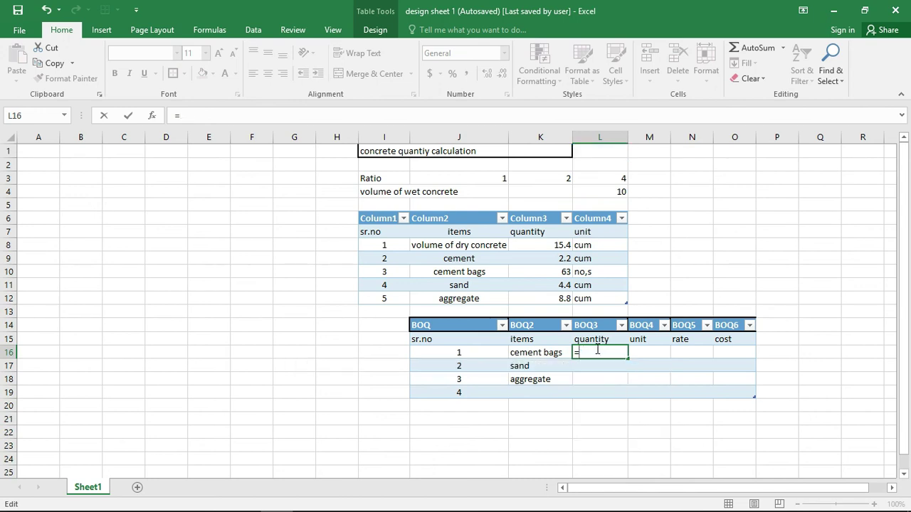
click(532, 274)
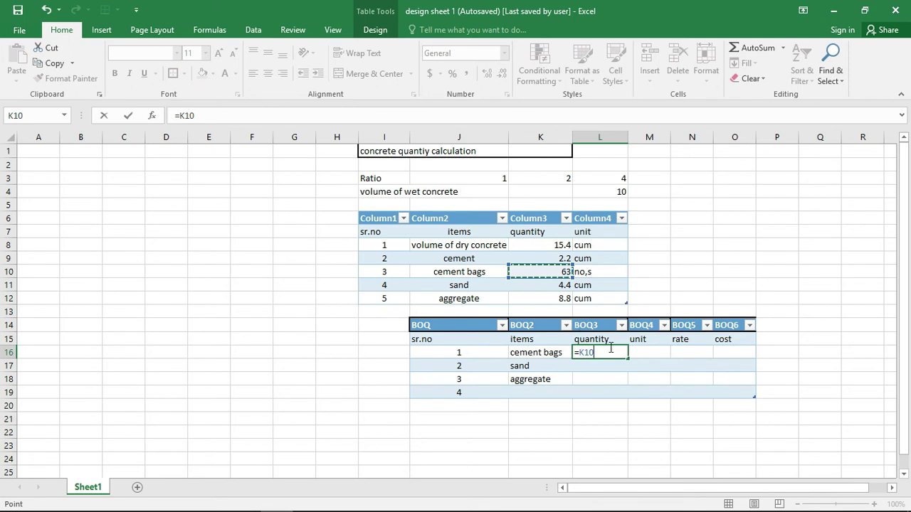
key(Return)
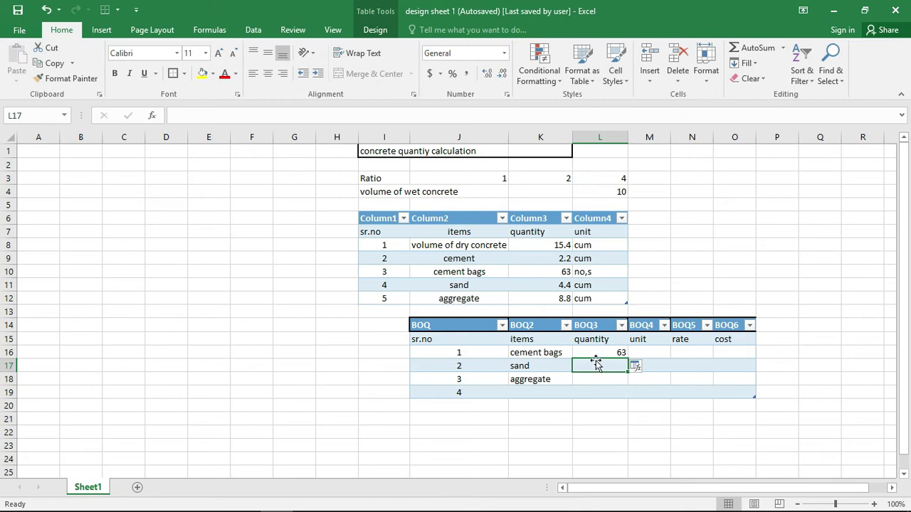
Step: Link the sand and aggregate quantities to the upper table with =K11 in L17 and =K12 in L18
text(=)
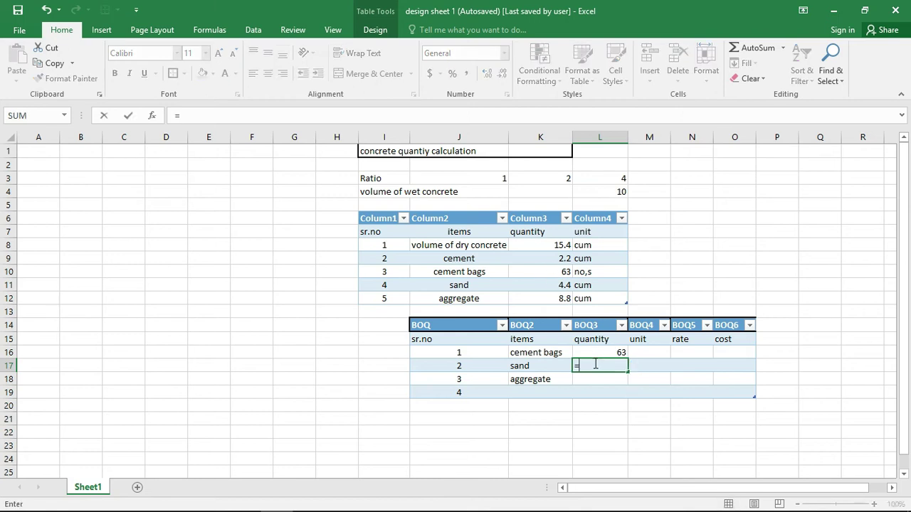
click(547, 285)
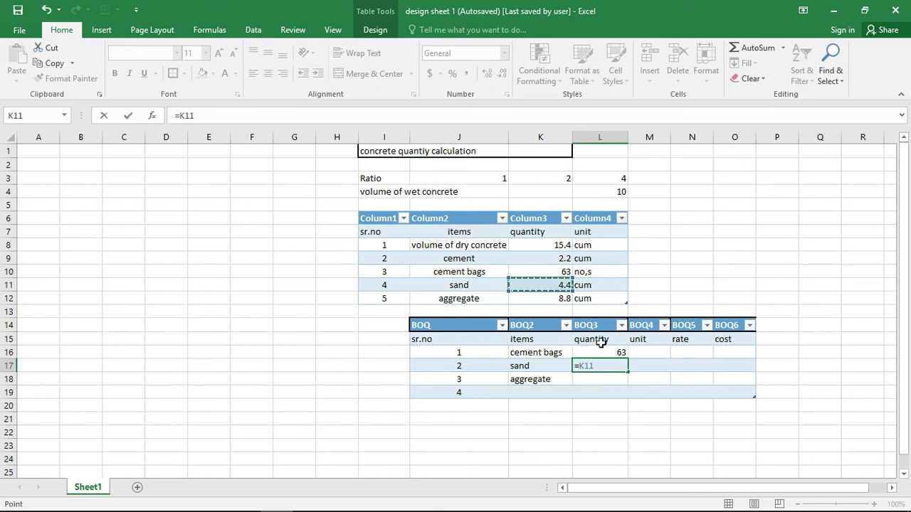
key(Return)
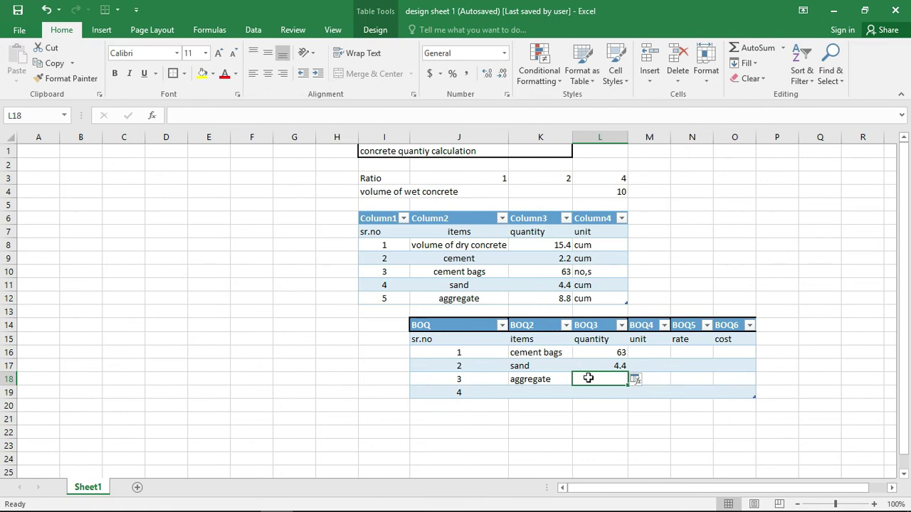
text(=)
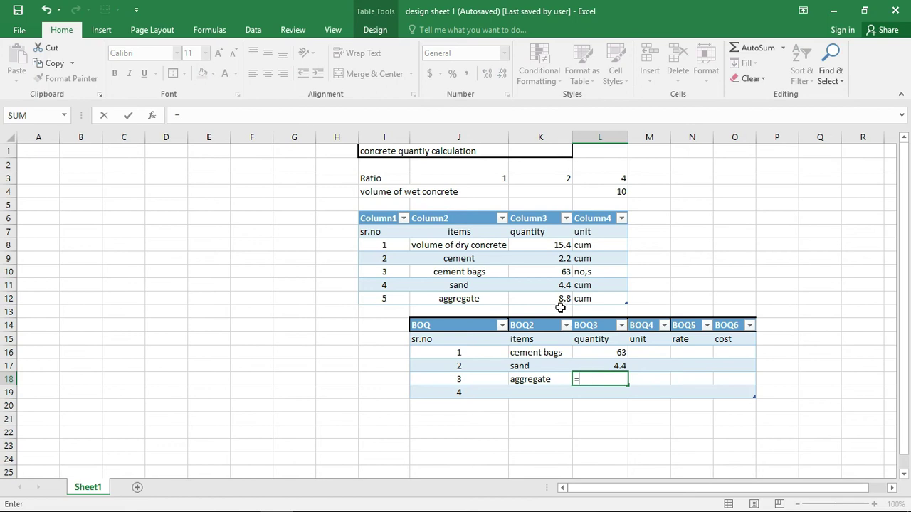
click(556, 300)
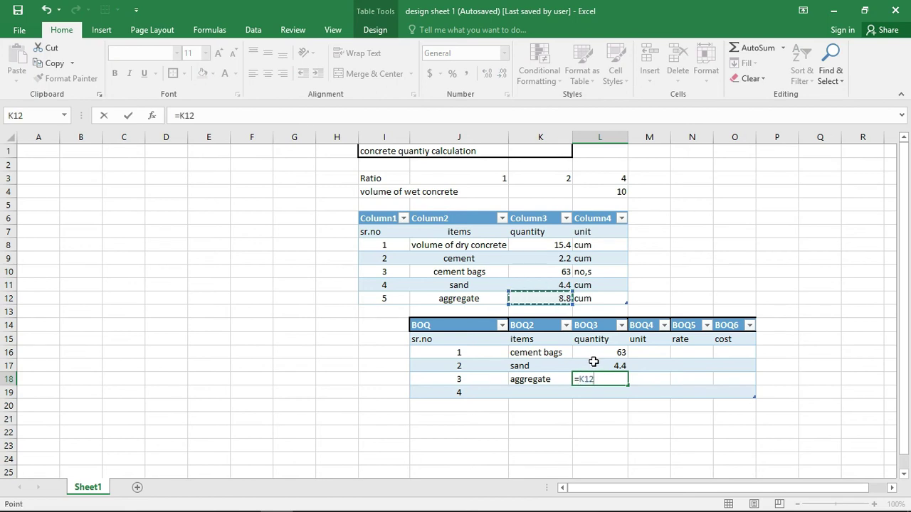
key(Return)
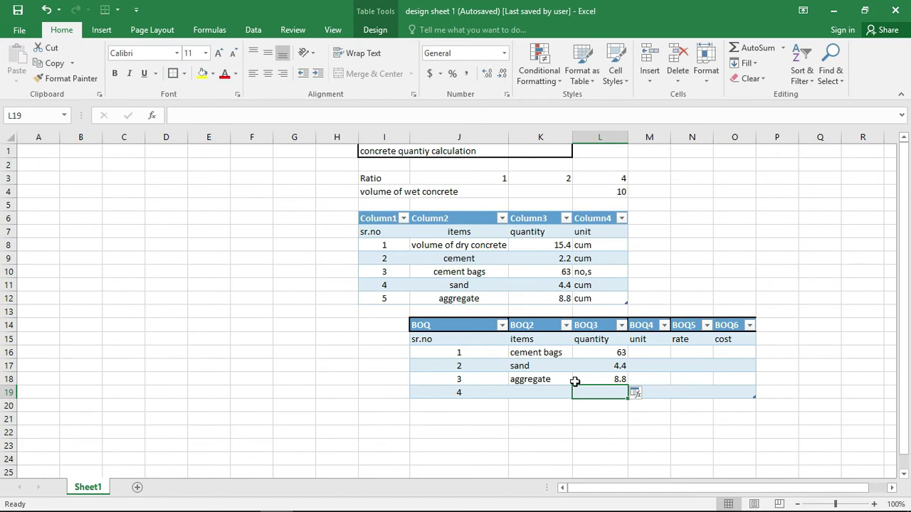
click(582, 380)
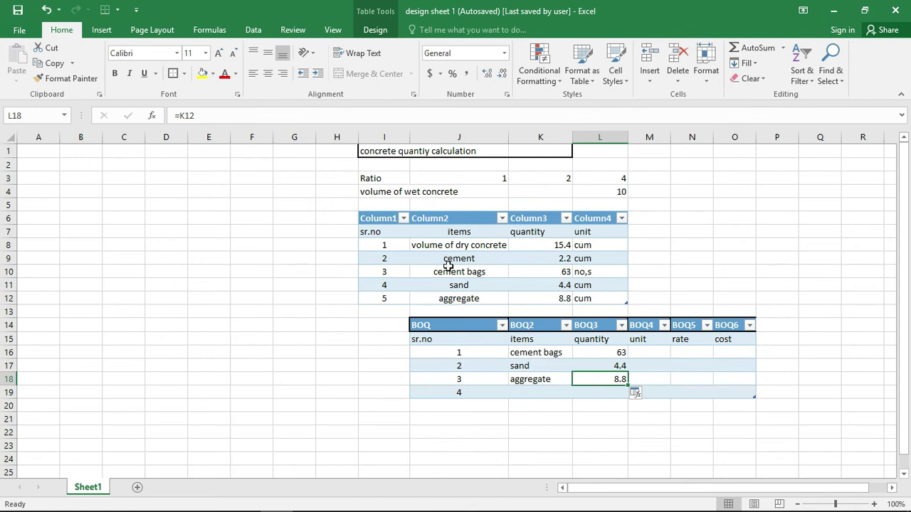
Step: Enter 500 in the unit column for cement bags, cell M16
click(646, 352)
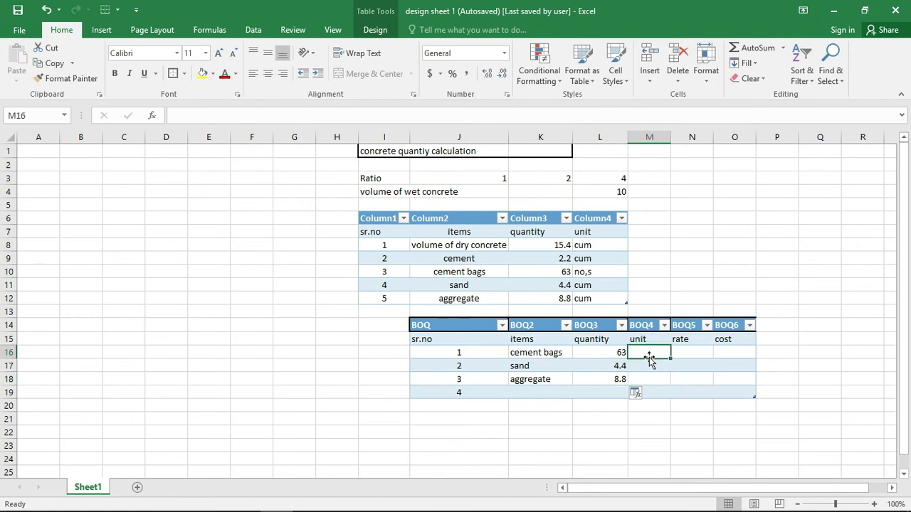
text(500)
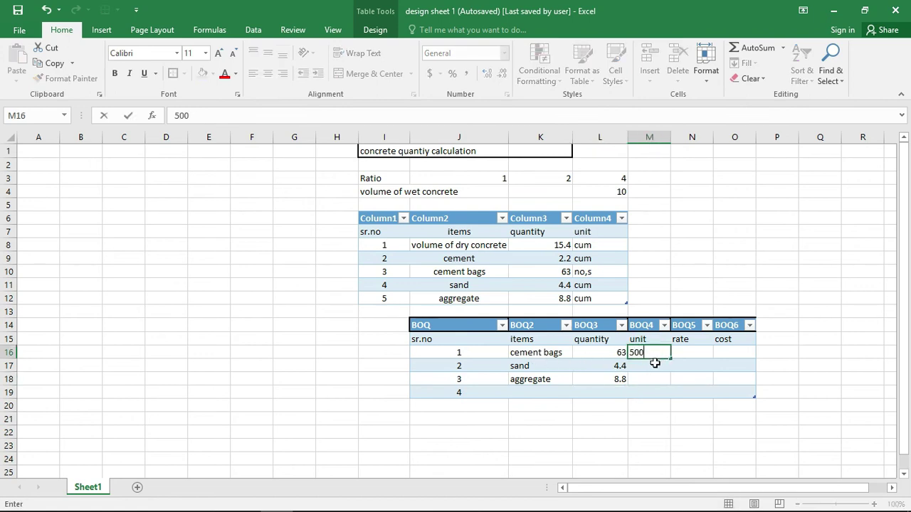
click(650, 367)
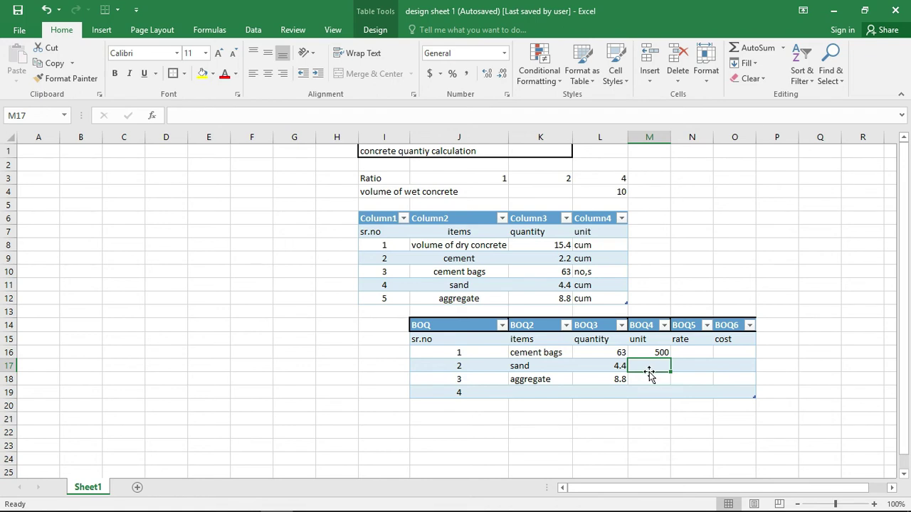
Step: Enter 100 for sand in M17 and 150 for aggregate in M18 of the BOQ table's unit column
text(100)
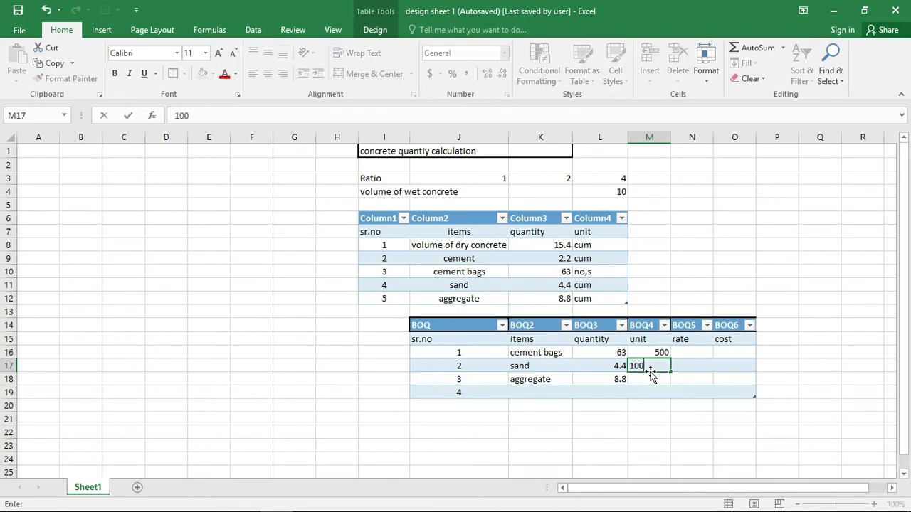
click(651, 379)
text(150)
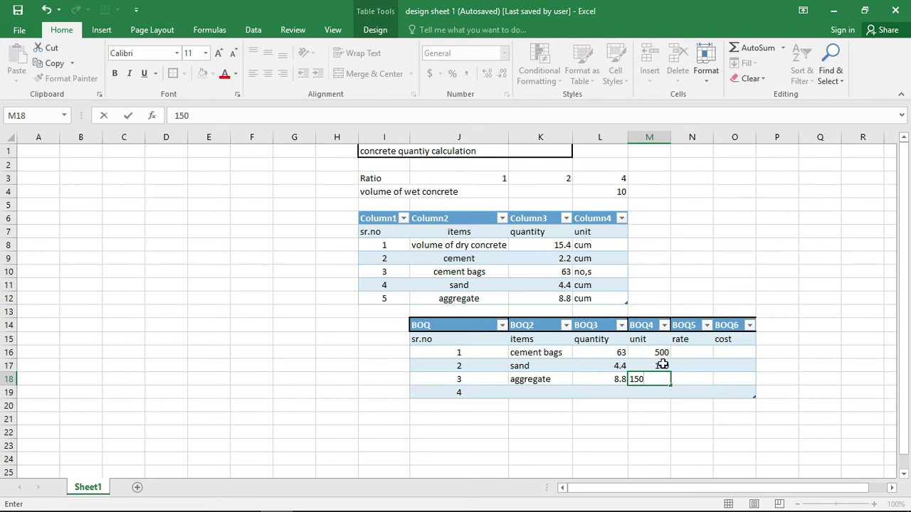
click(686, 354)
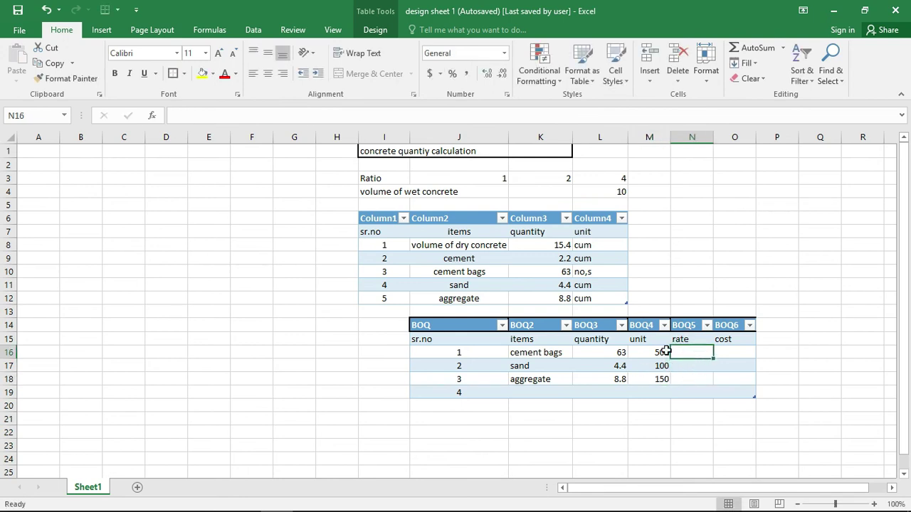
Step: Replace the unit column entries with nos for cement bags in M16 and cum for sand and aggregate in M17 and M18
click(661, 351)
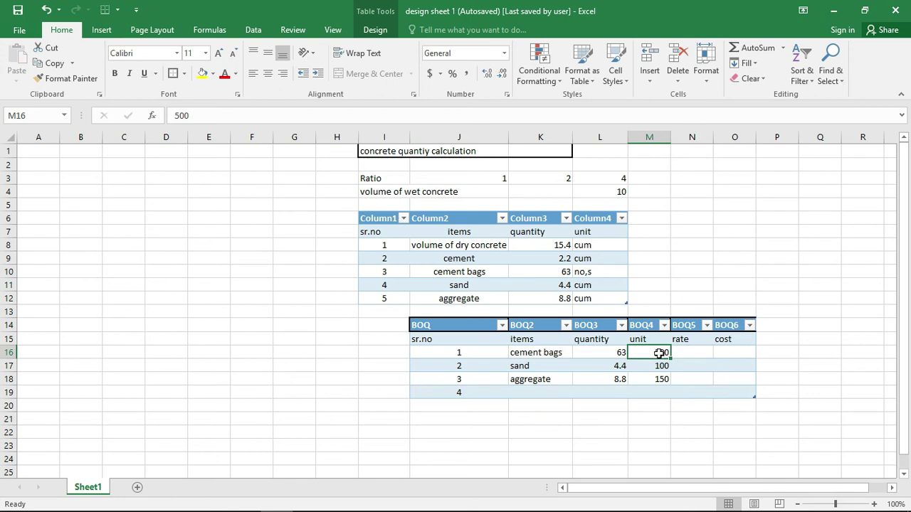
text(cum)
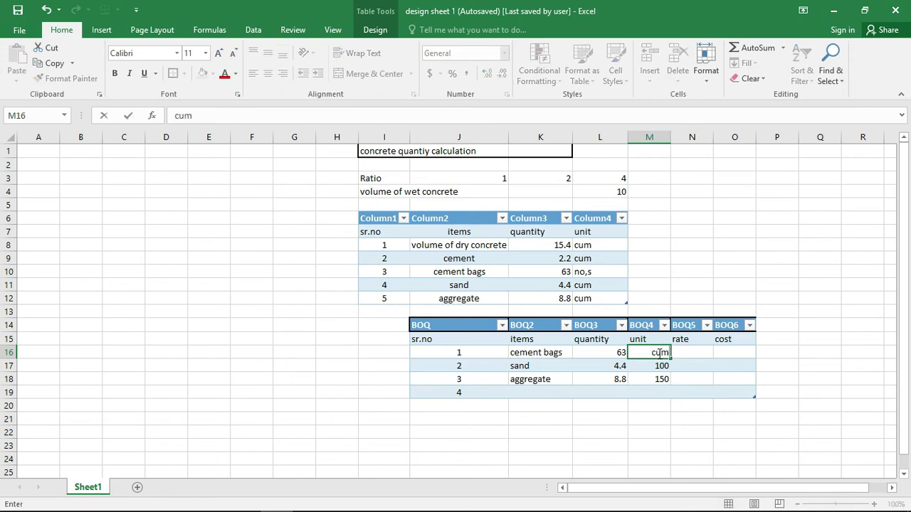
key(BackSpace)
click(655, 366)
text(c)
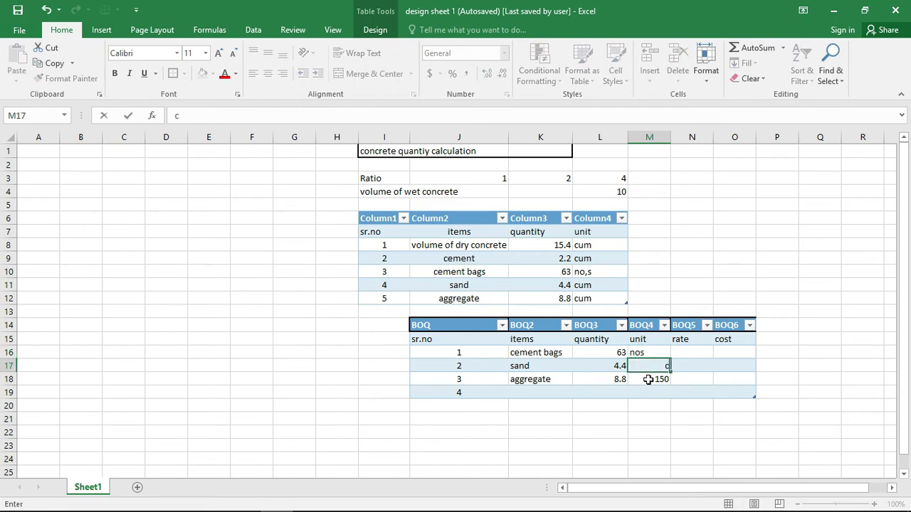
text(um)
click(648, 379)
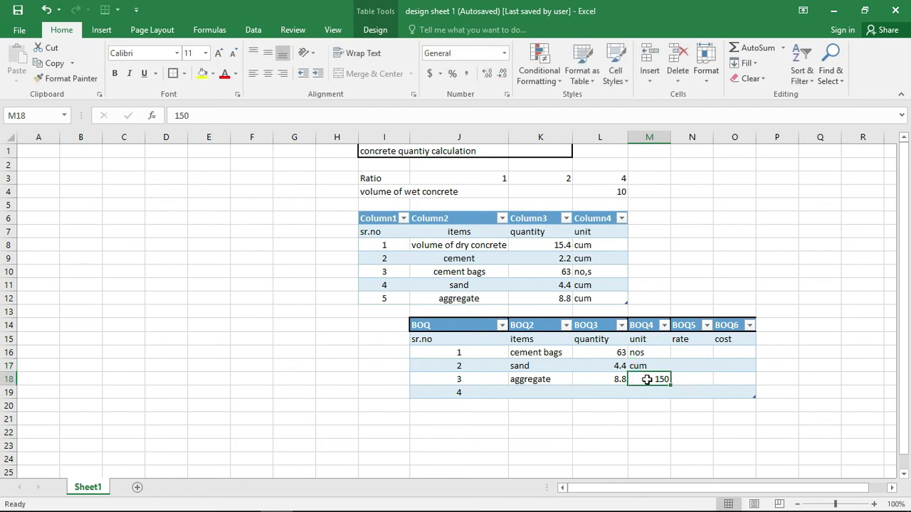
text(cum)
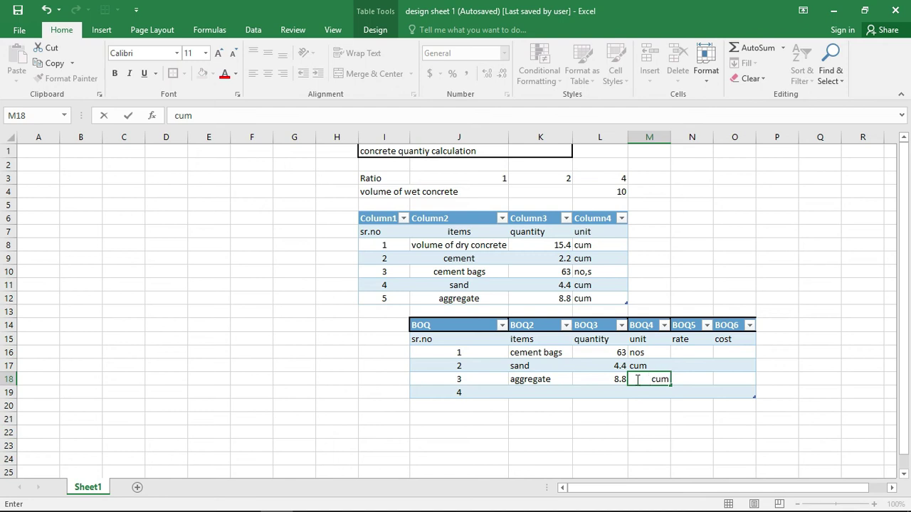
Step: Enter the rates 550 for cement bags, 100 for sand and 150 for aggregate in cells N16 to N18
click(689, 349)
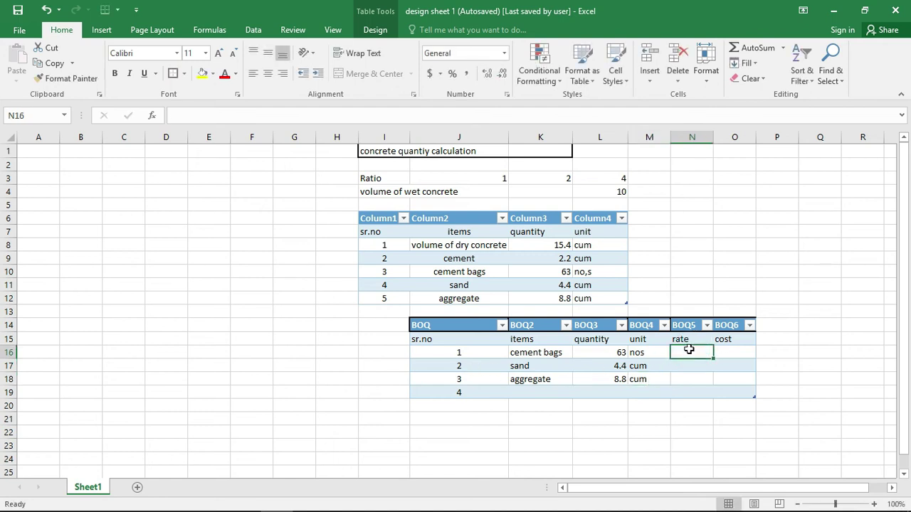
text(550)
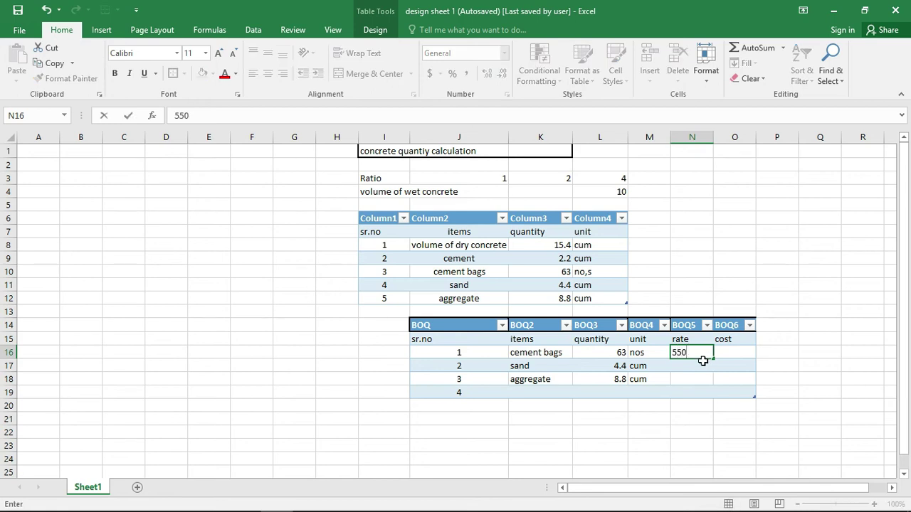
click(702, 361)
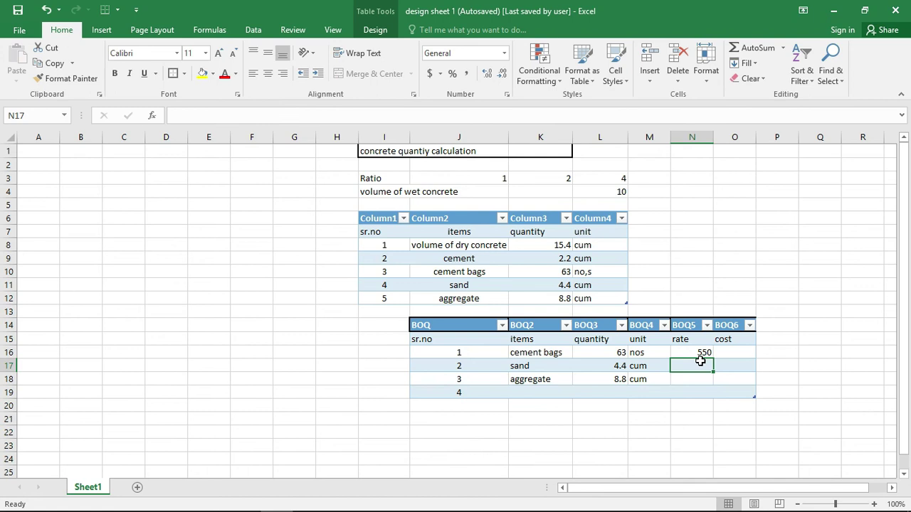
text(100)
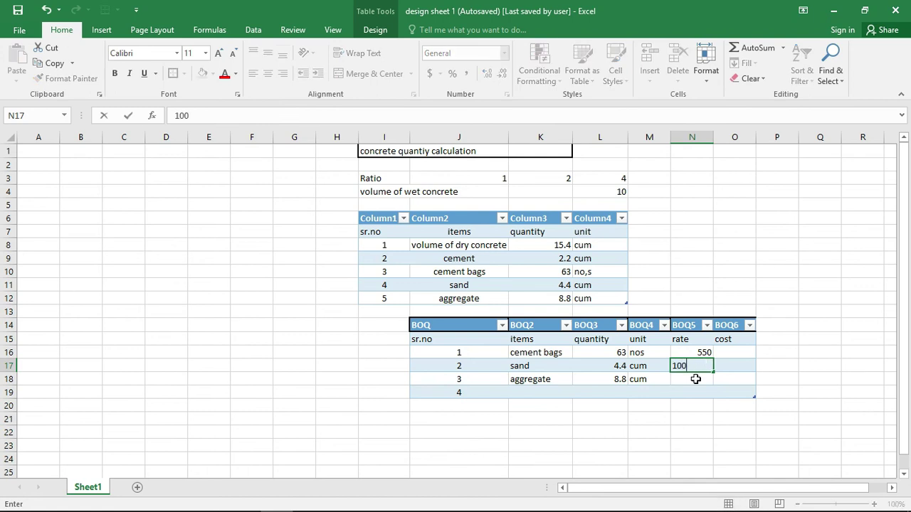
click(696, 379)
text(150)
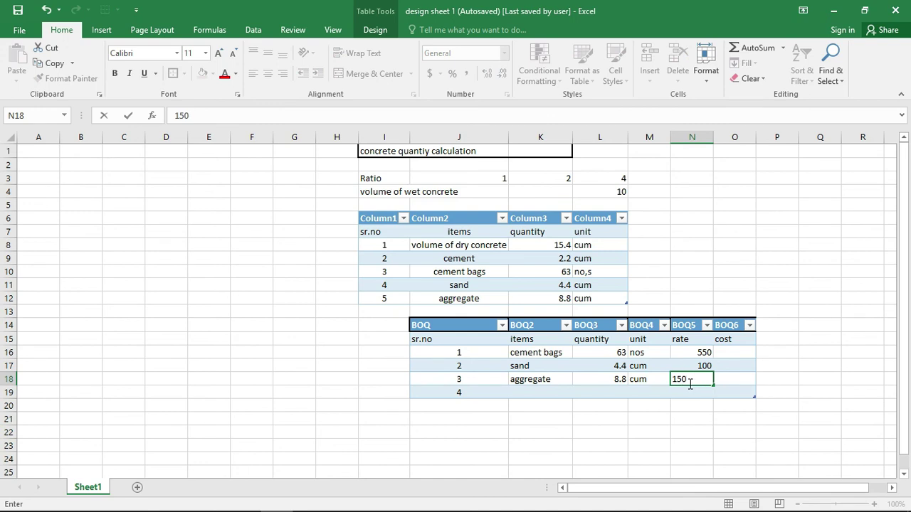
Step: Centre-align the quantity, unit, rate and cost cells L16:O18 and the item names in K16:K18
click(726, 353)
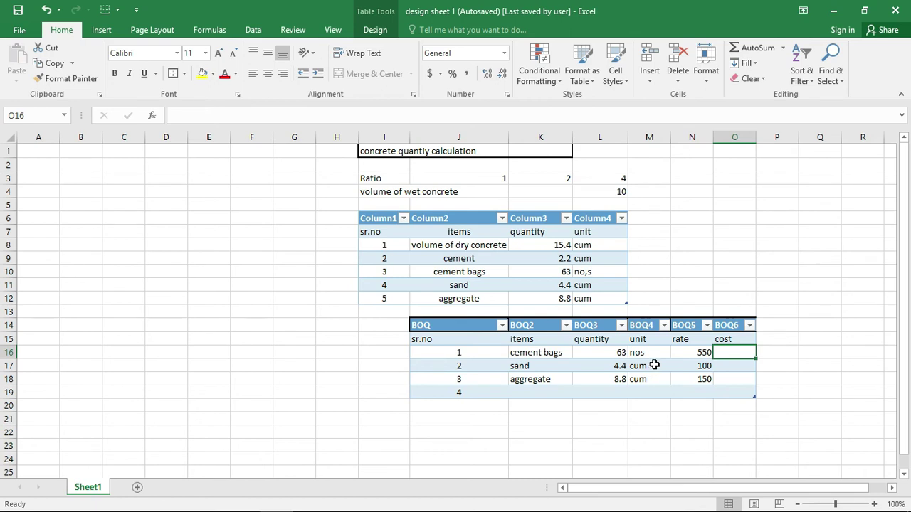
shift+click(602, 356)
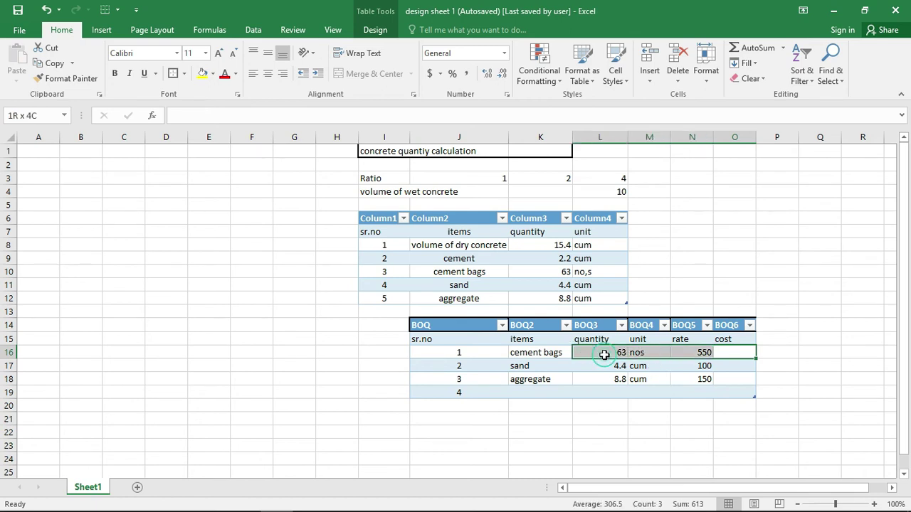
drag(607, 355, 609, 385)
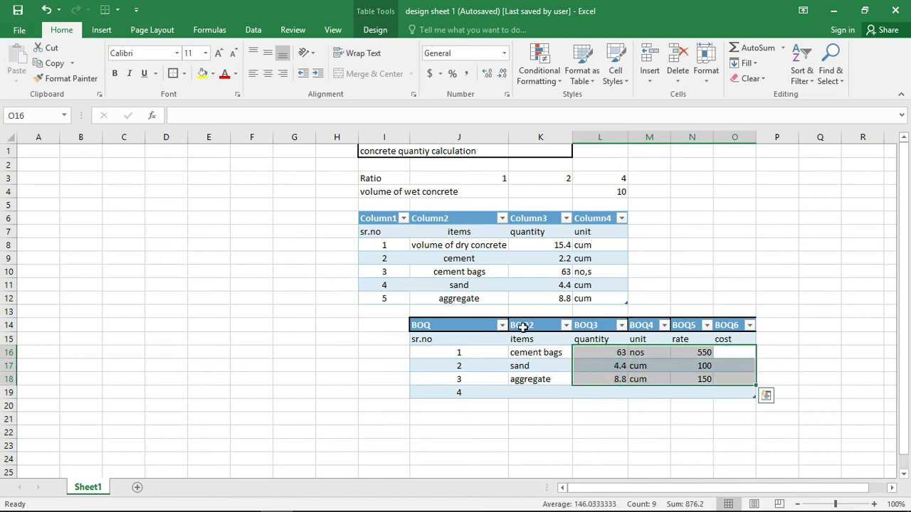
click(268, 74)
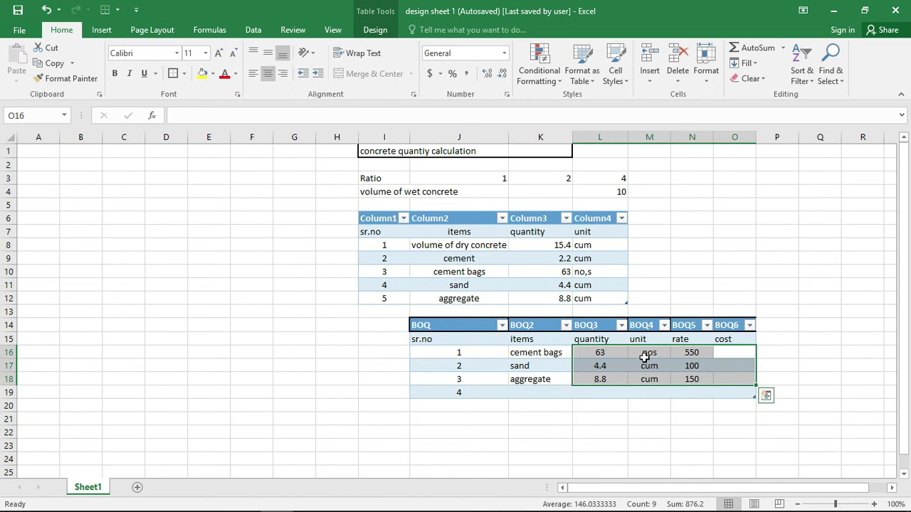
click(532, 358)
drag(533, 358, 532, 381)
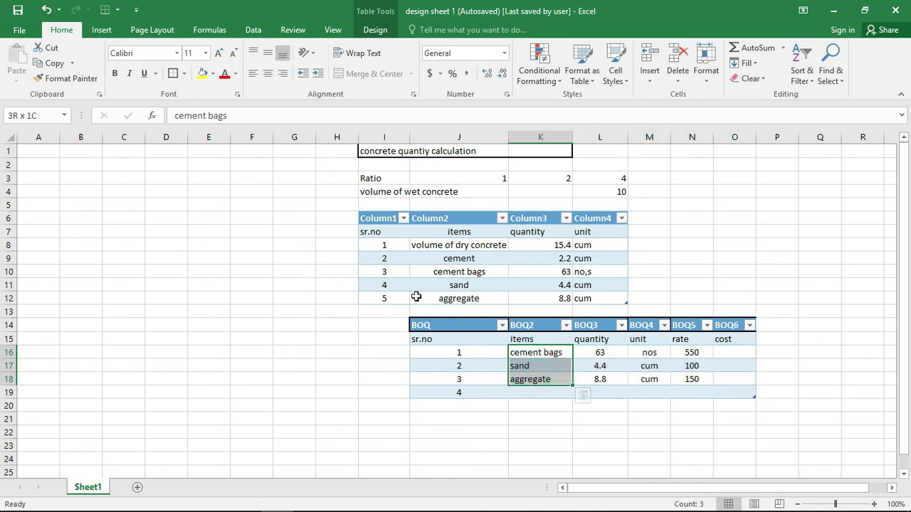
click(269, 74)
click(726, 352)
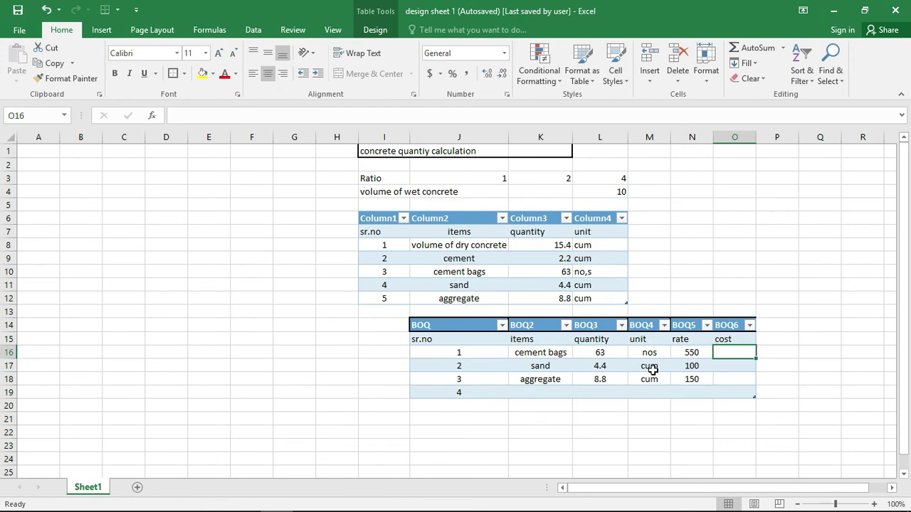
text(=)
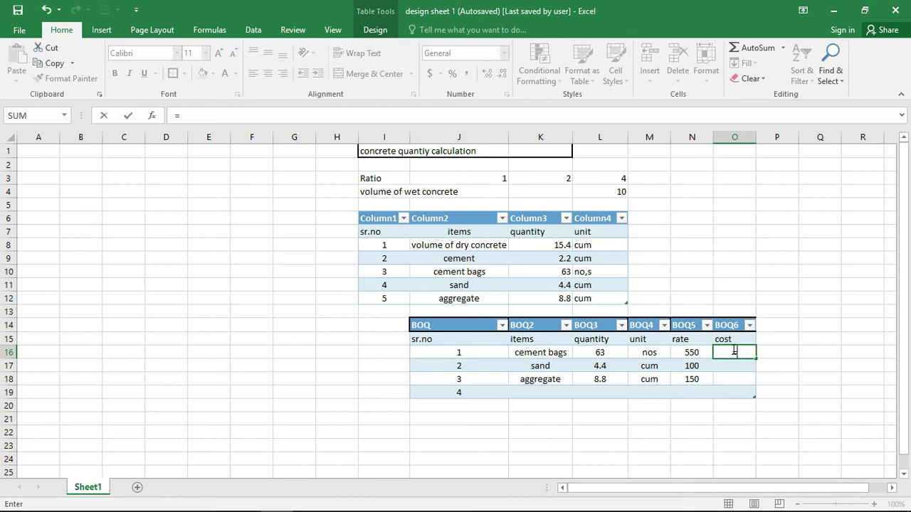
click(597, 353)
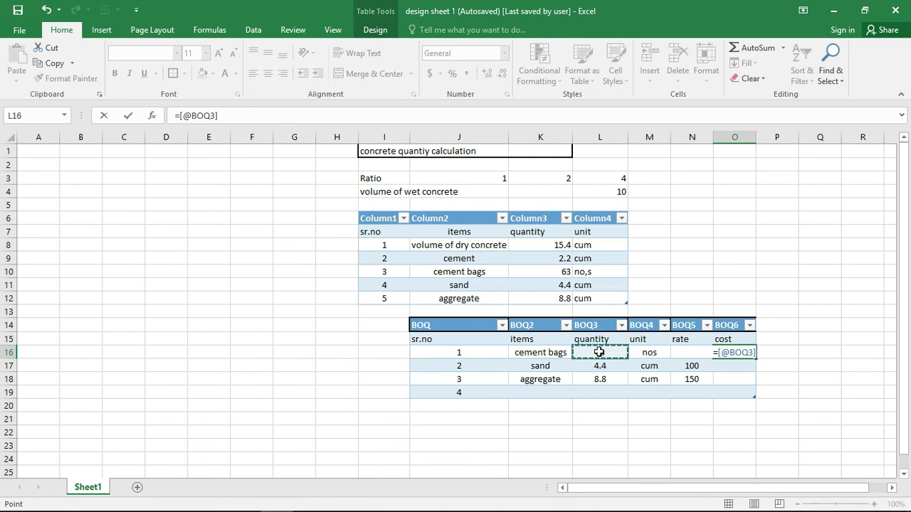
text(*)
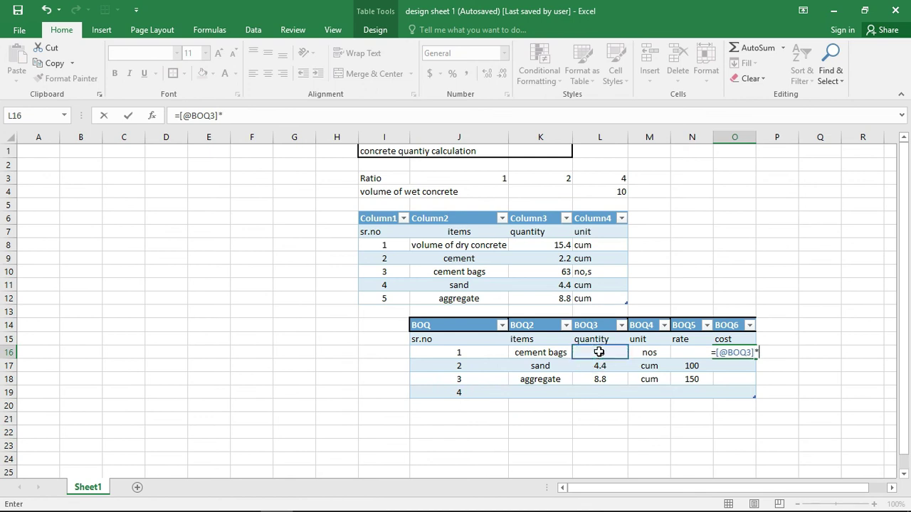
click(696, 351)
key(Escape)
click(691, 352)
click(721, 353)
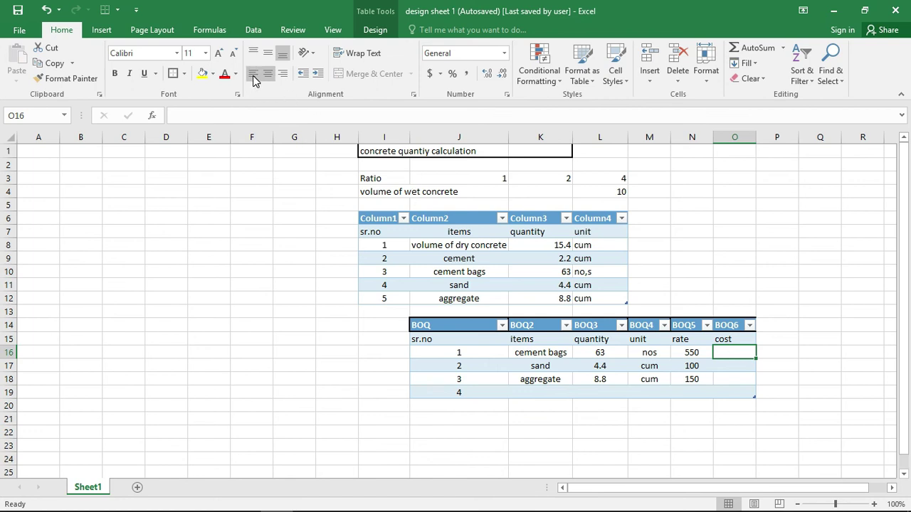
double_click(742, 356)
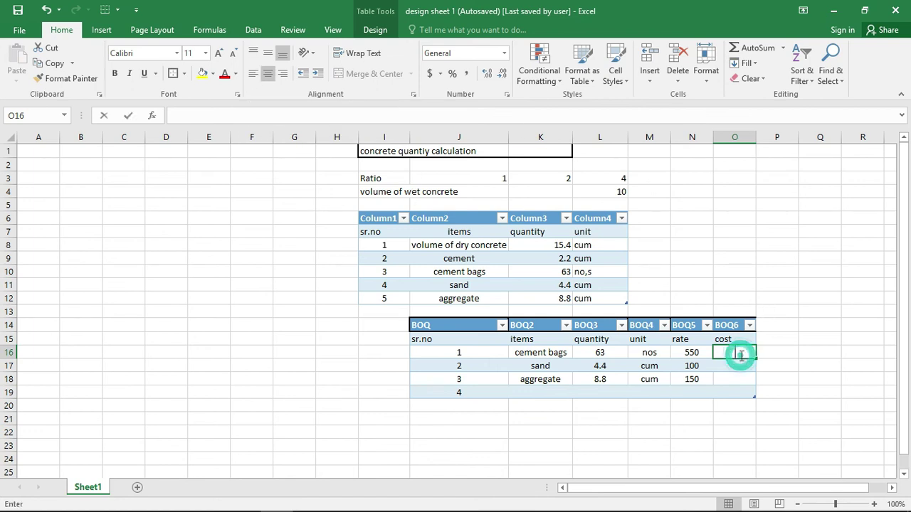
text(=)
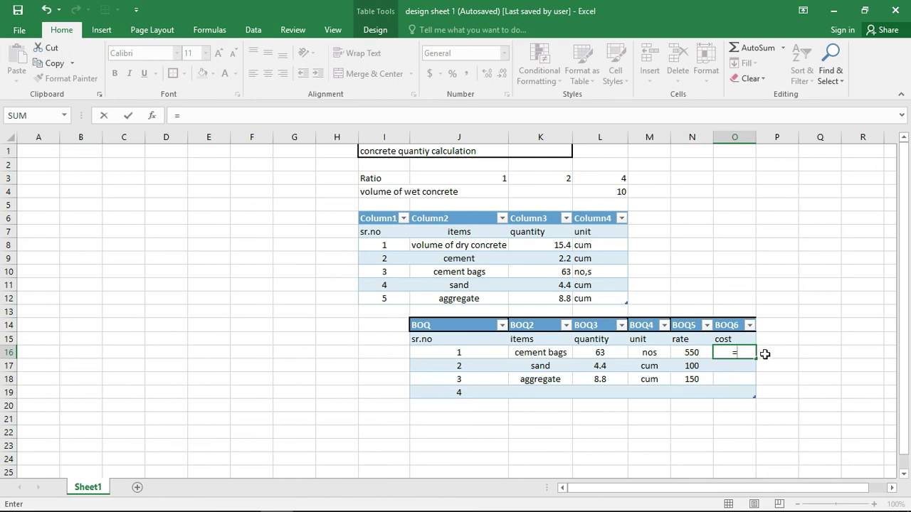
click(691, 354)
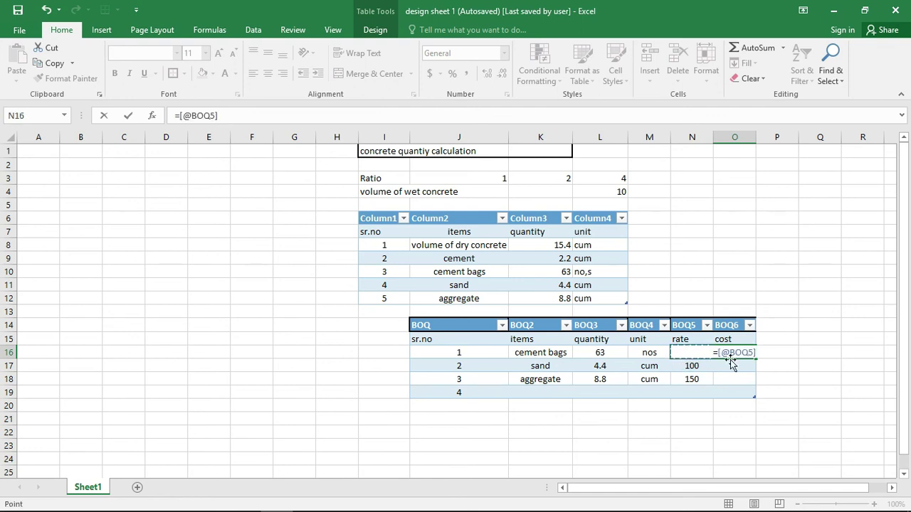
text(*)
click(605, 352)
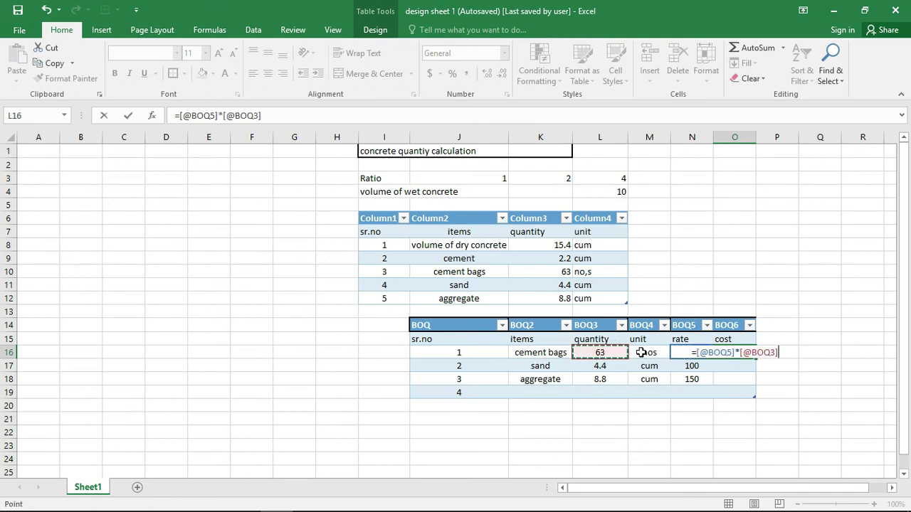
key(Return)
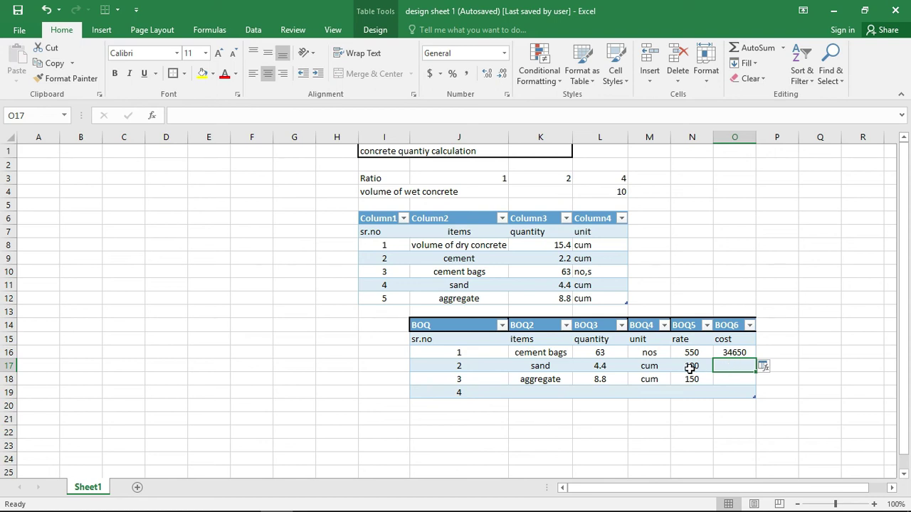
click(725, 369)
text(=)
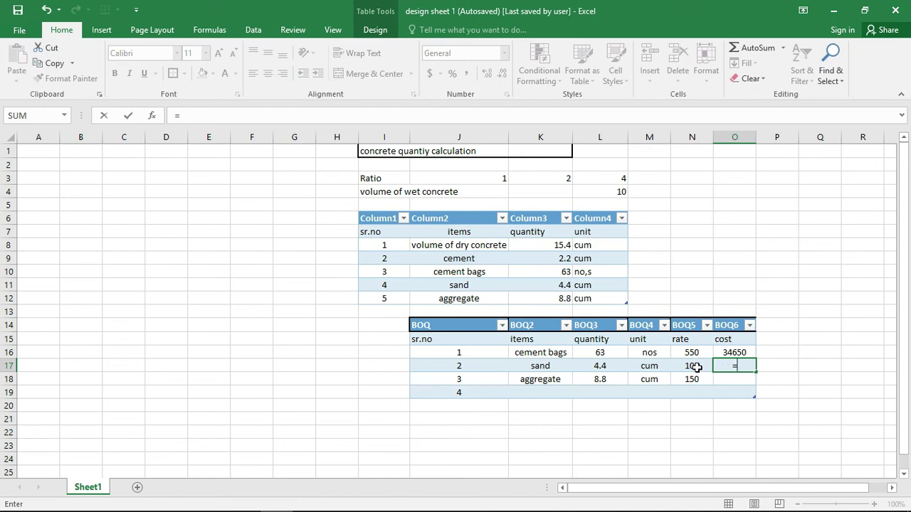
click(696, 366)
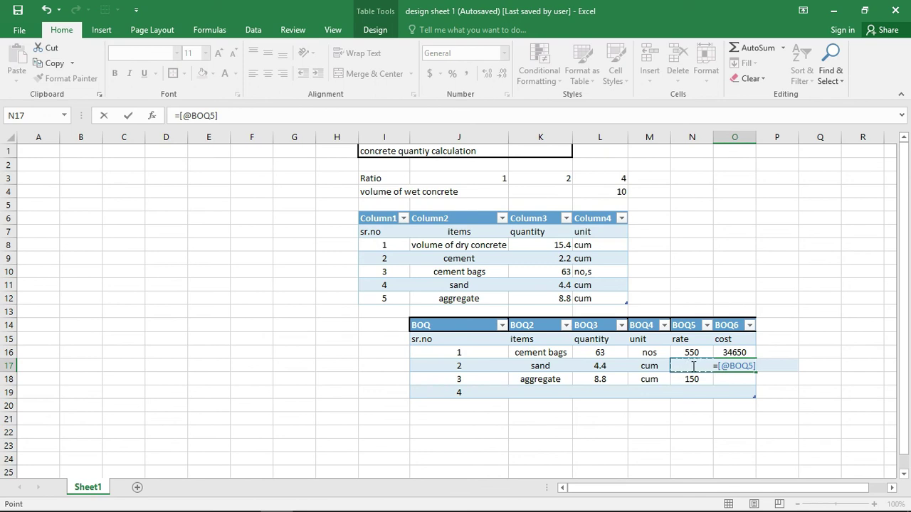
text(*)
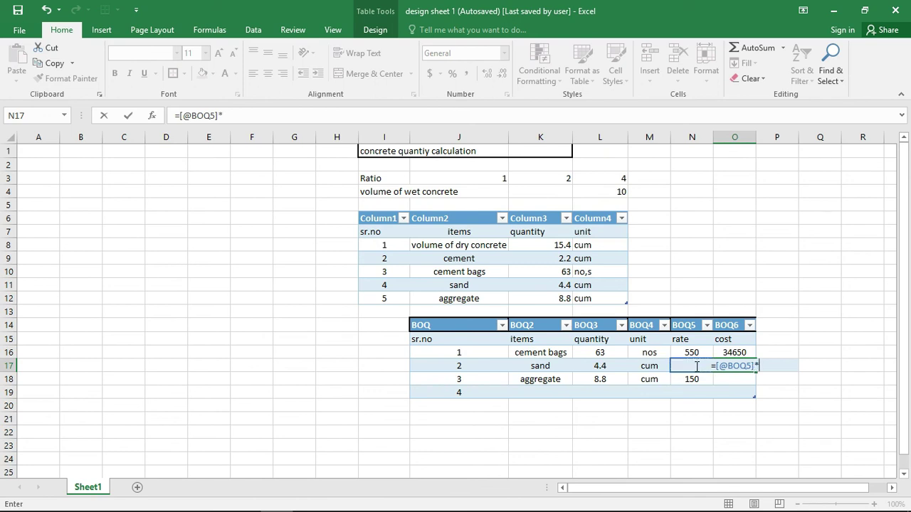
click(603, 367)
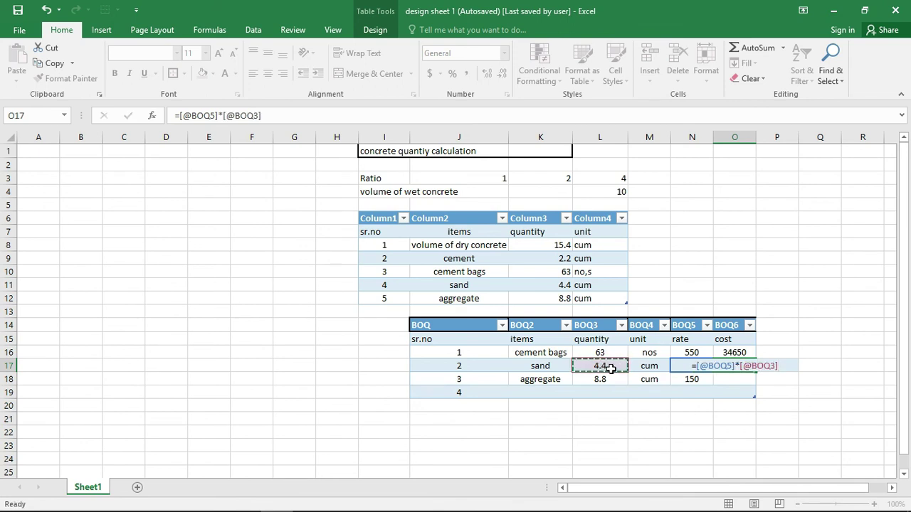
key(Return)
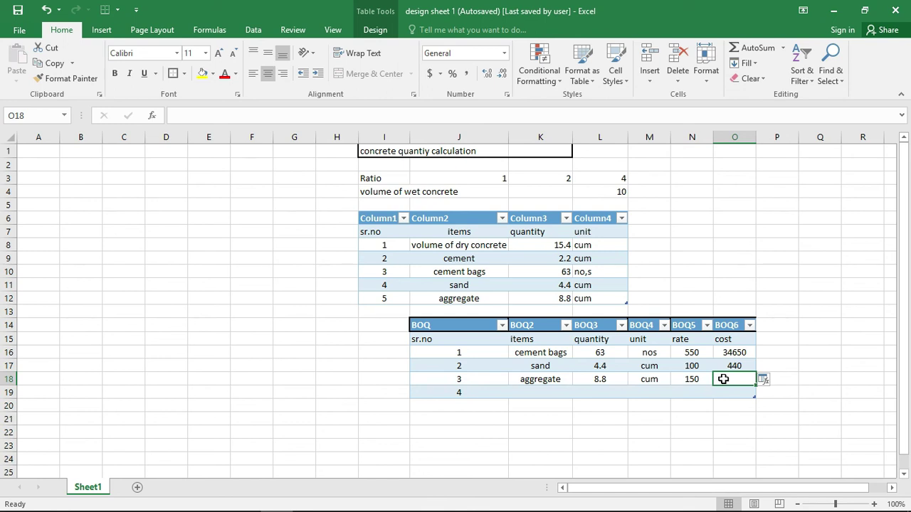
text(=)
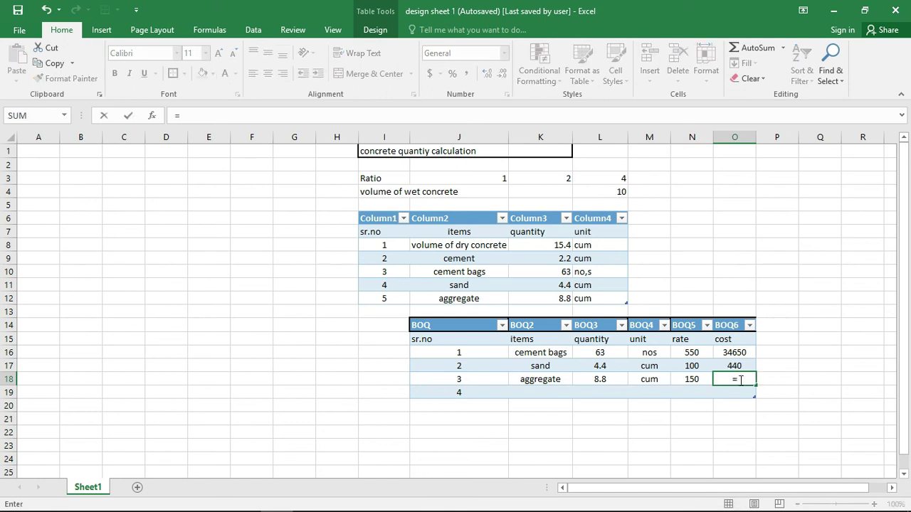
click(691, 379)
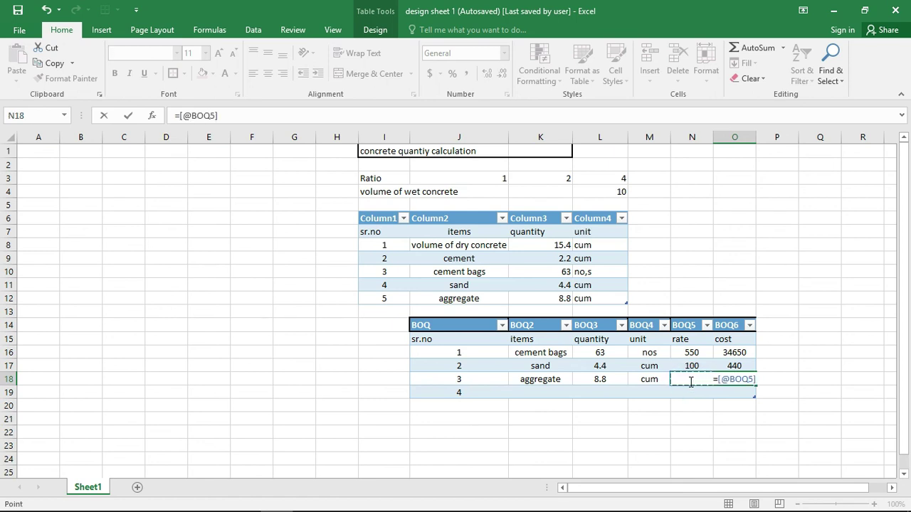
text(*)
click(600, 380)
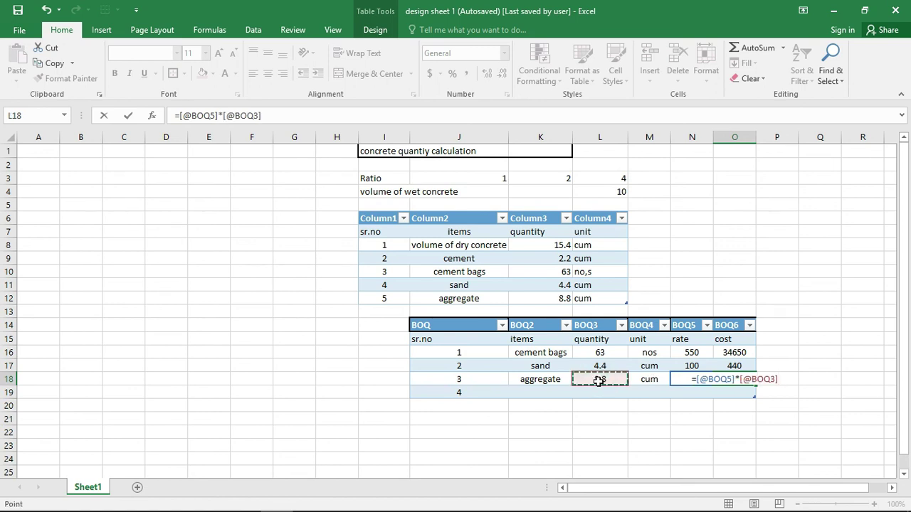
key(Return)
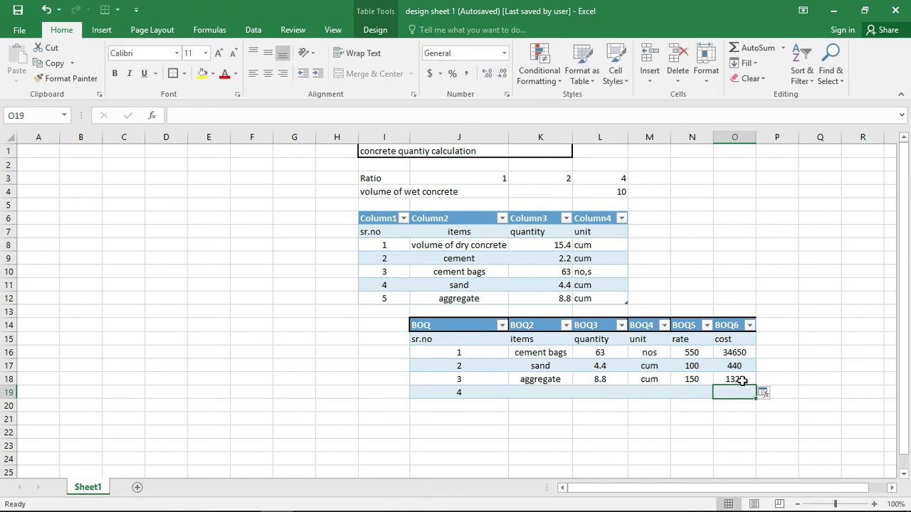
Step: Enter the label "Total cost" in cell N19 of the BOQ table's last row
click(699, 393)
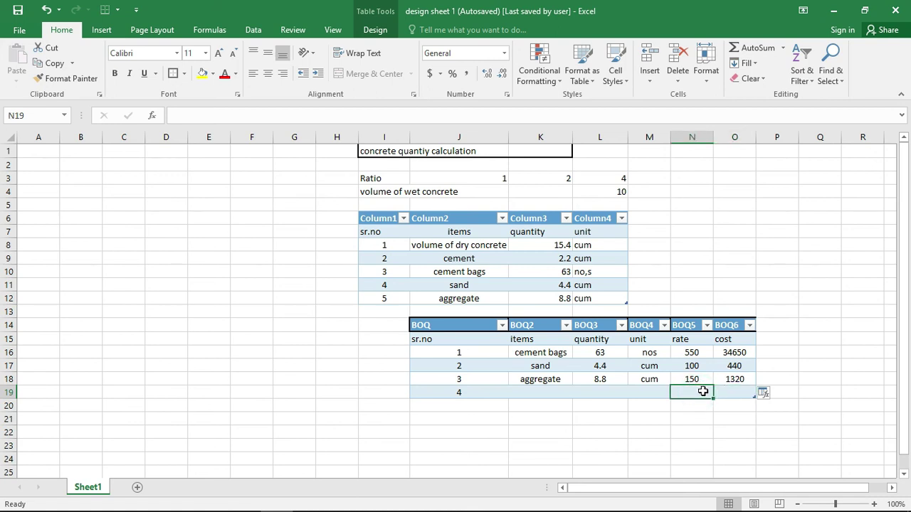
text(Total cost)
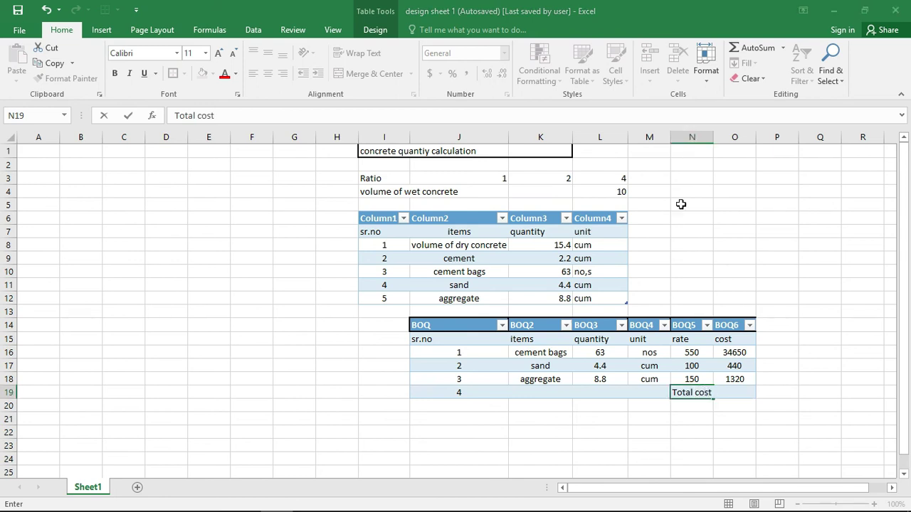
click(726, 392)
click(710, 409)
Step: Calculate the total cost in O19 by adding the three item costs with the formula =O16+O17+O18
click(726, 391)
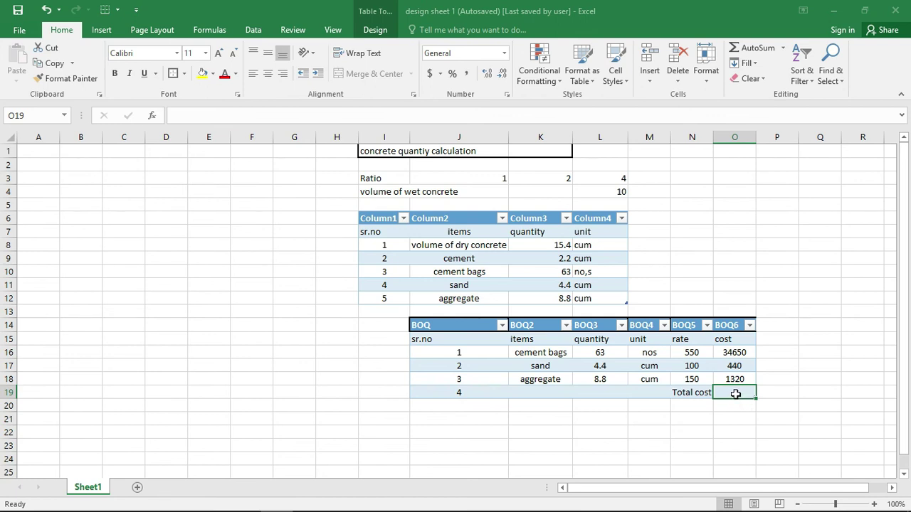
text(=)
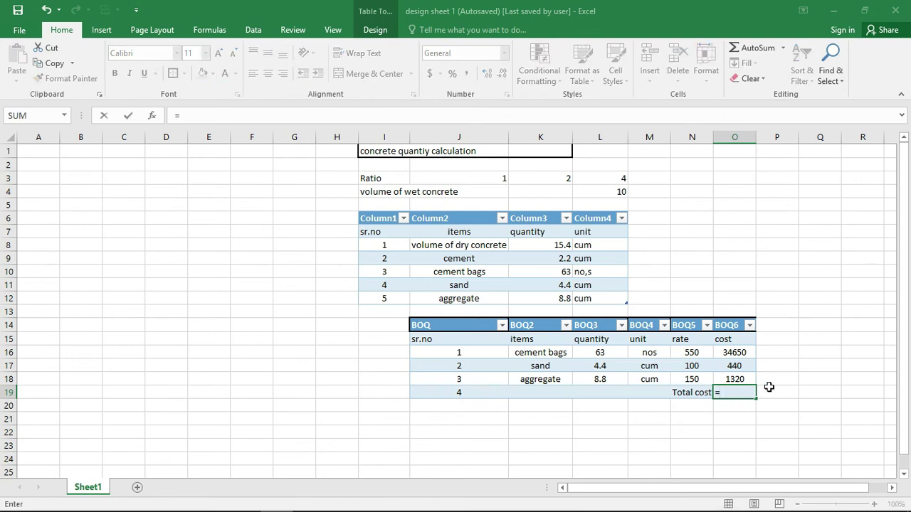
click(724, 353)
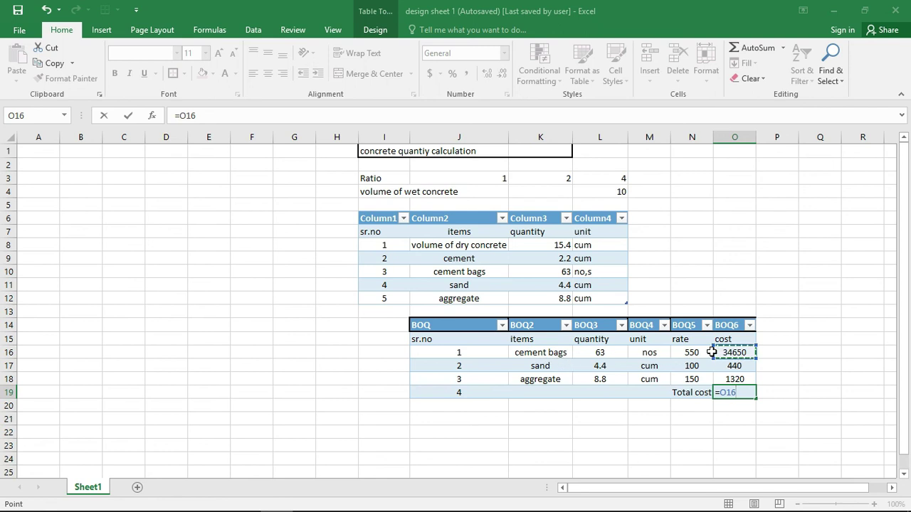
text(+)
click(730, 366)
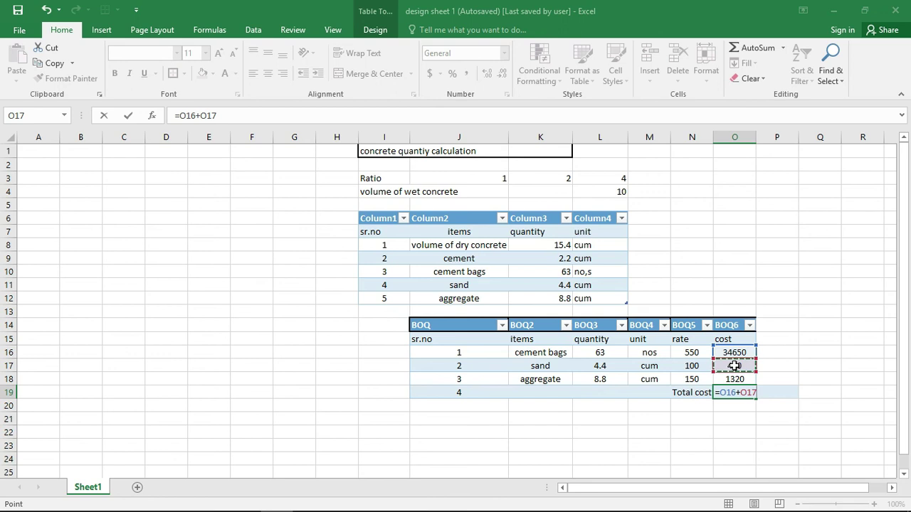
text(+)
click(740, 381)
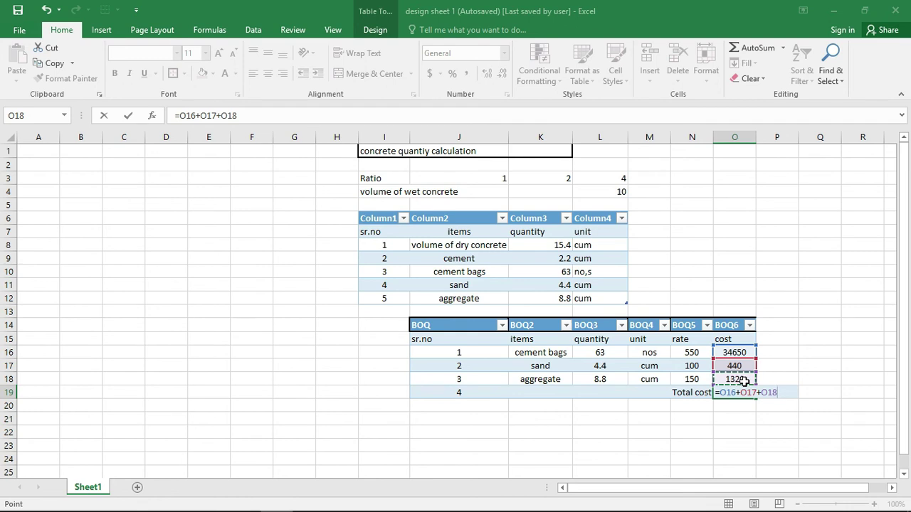
key(Return)
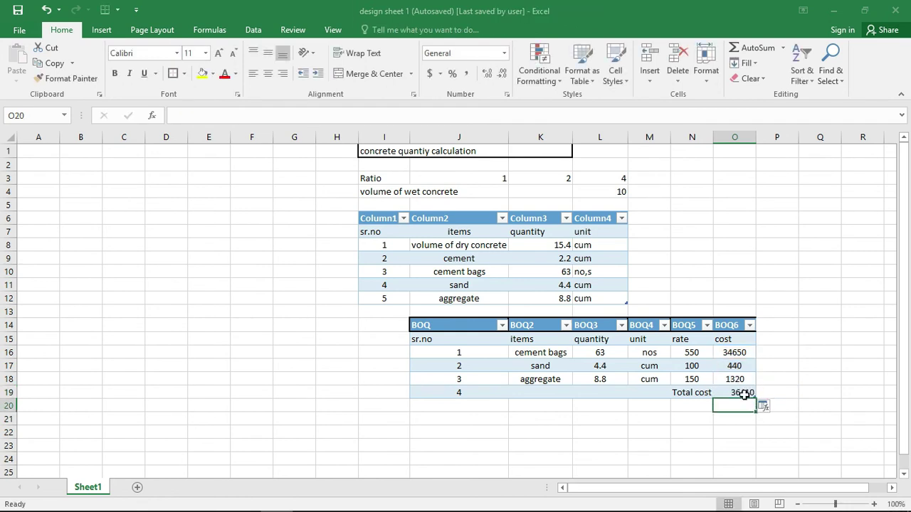
click(744, 394)
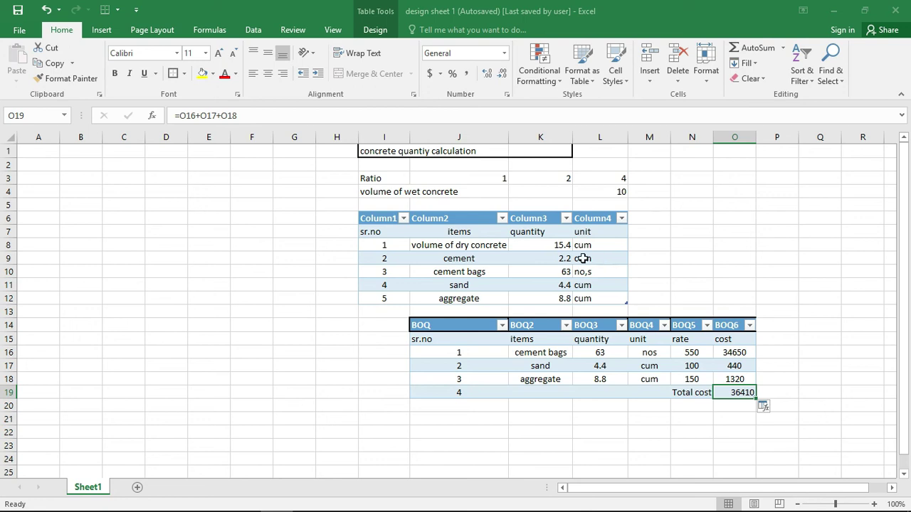
Step: Set the volume of wet concrete in L4 to 15 to test the calculation
click(617, 193)
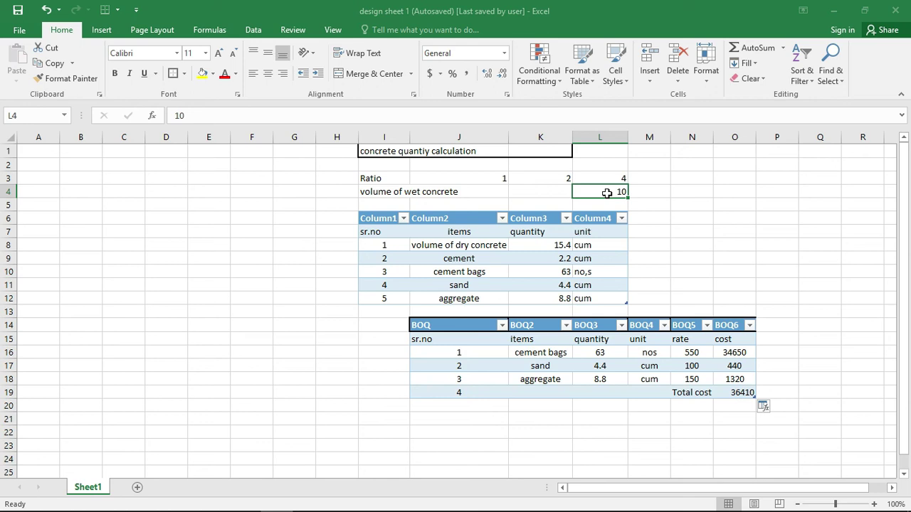
text(1)
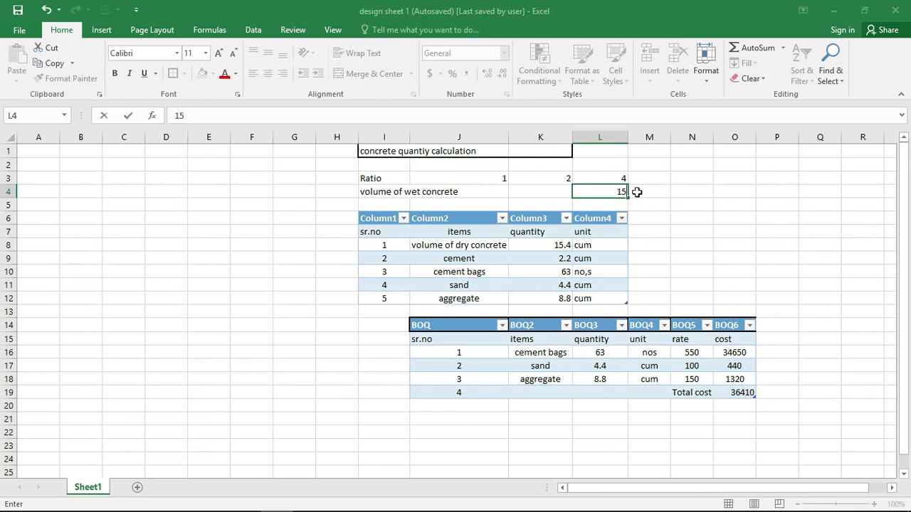
key(Return)
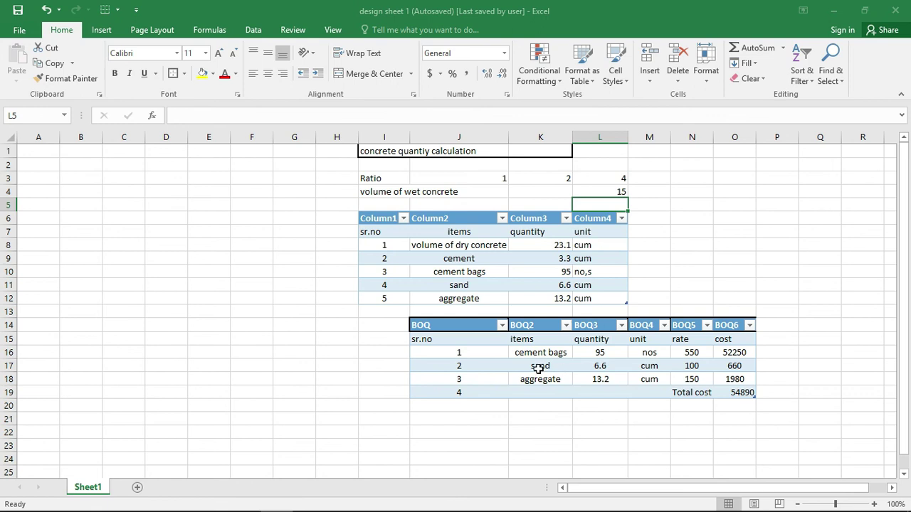
Step: Test a 1:1.5:3 mix ratio by setting K3 to 1.5 and L3 to 3
click(486, 177)
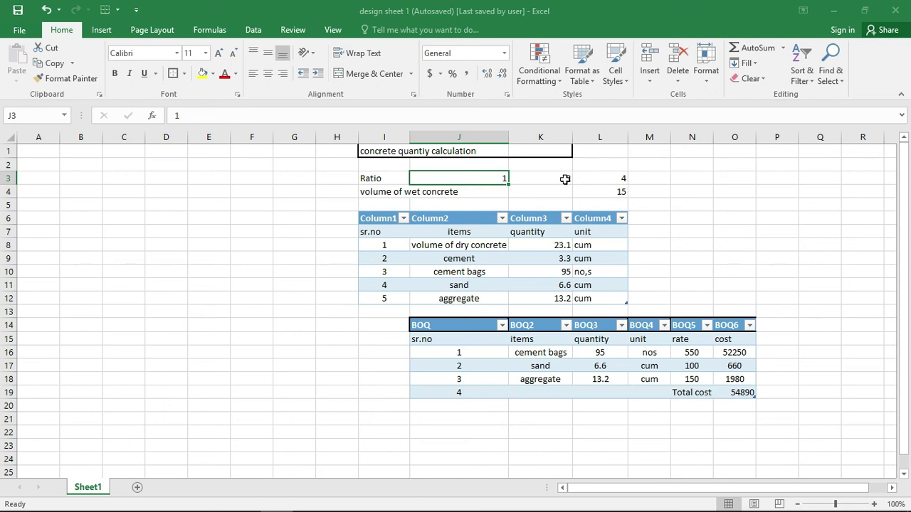
click(565, 179)
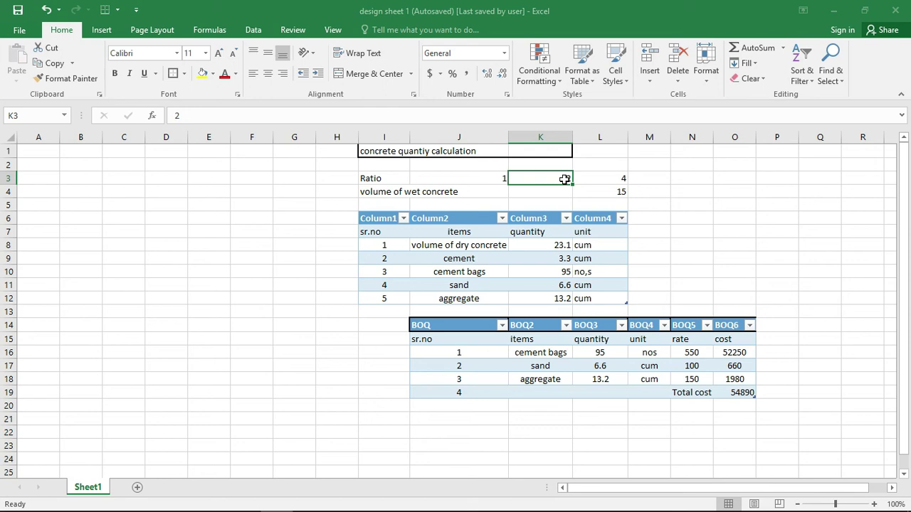
text(1.5)
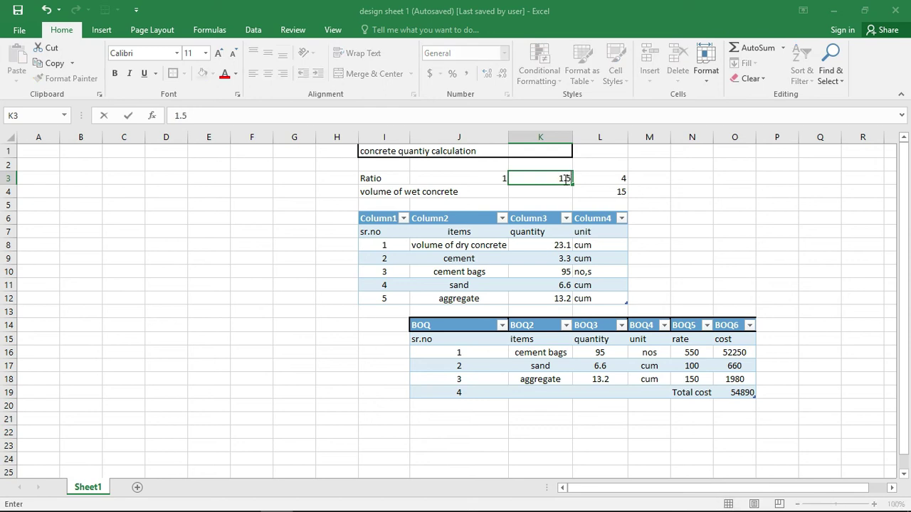
click(609, 177)
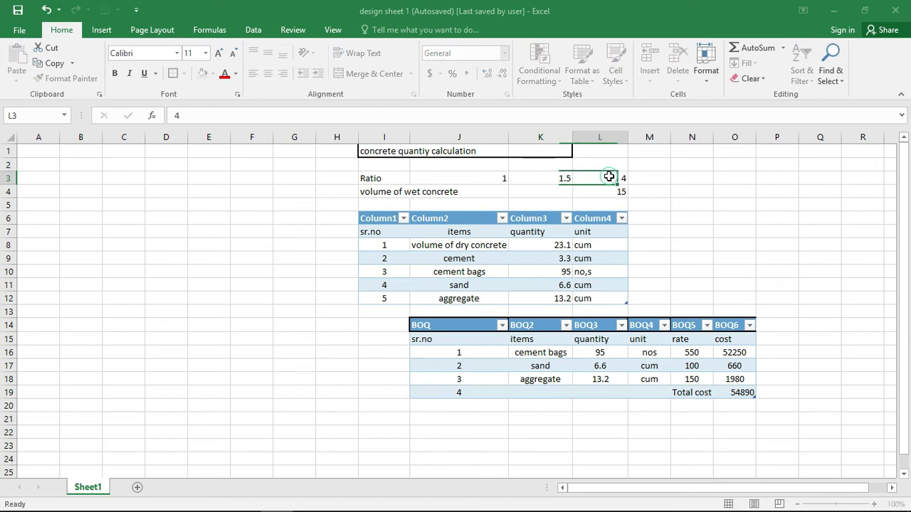
text(3)
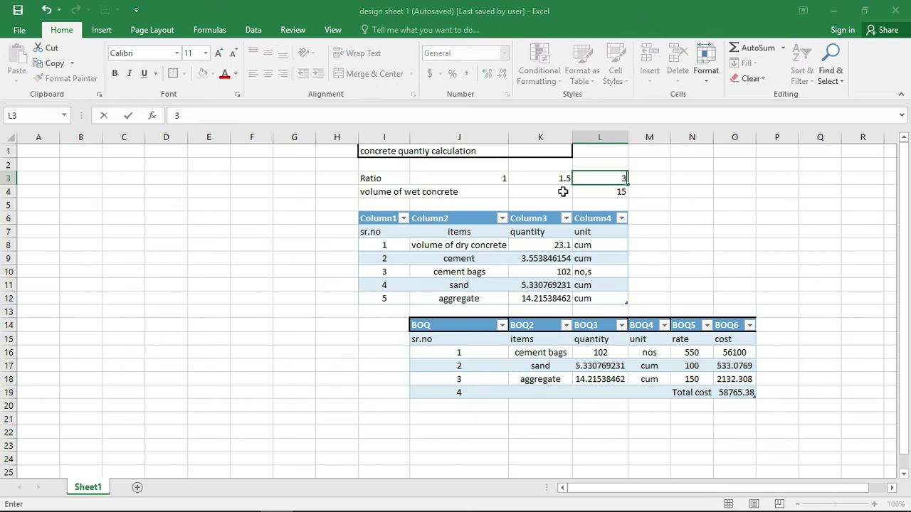
click(581, 192)
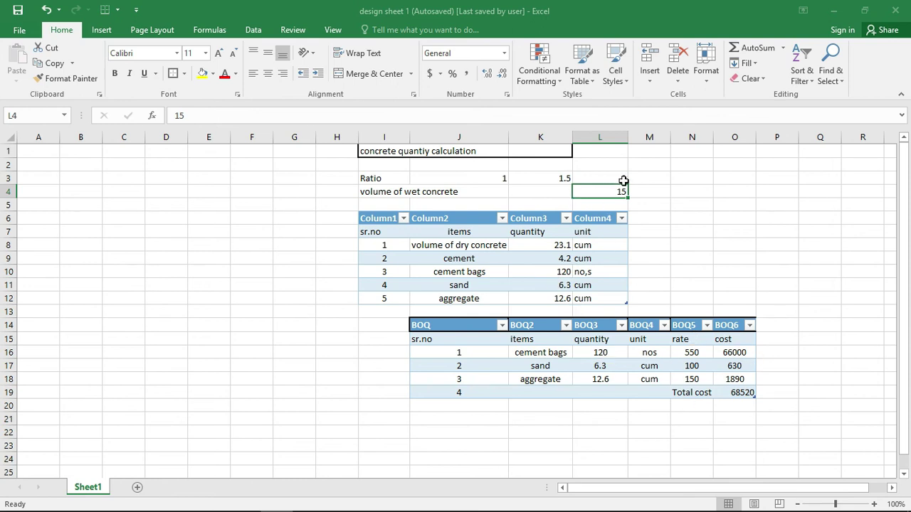
Step: Set the mix ratio back to 1:2:4 by entering 2 in K3 and 4 in L3
click(563, 180)
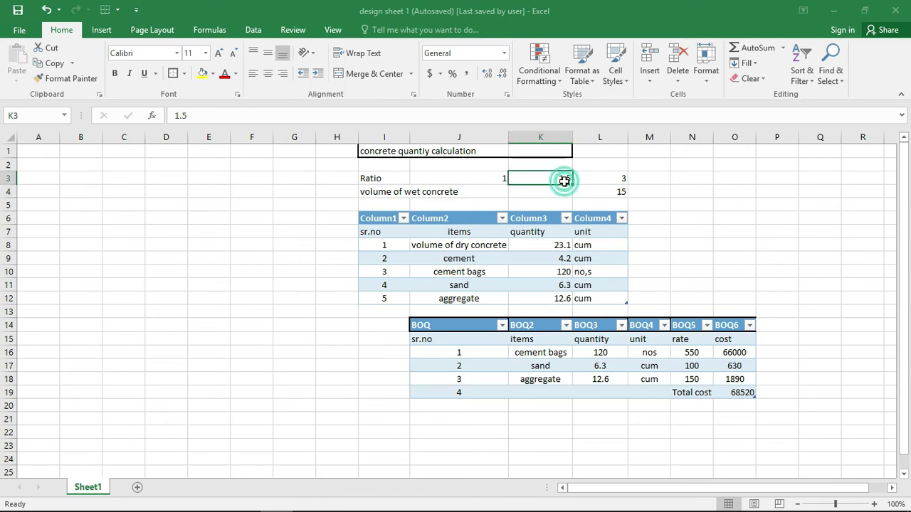
text(2)
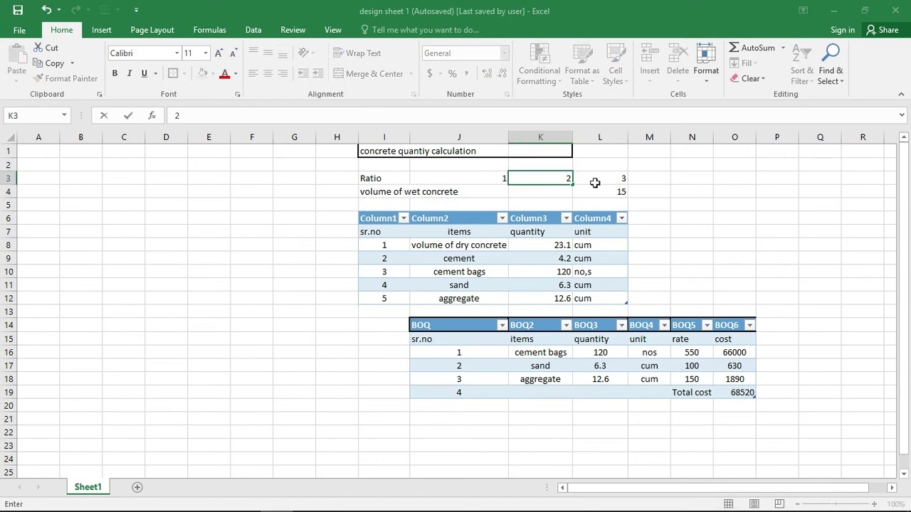
click(618, 178)
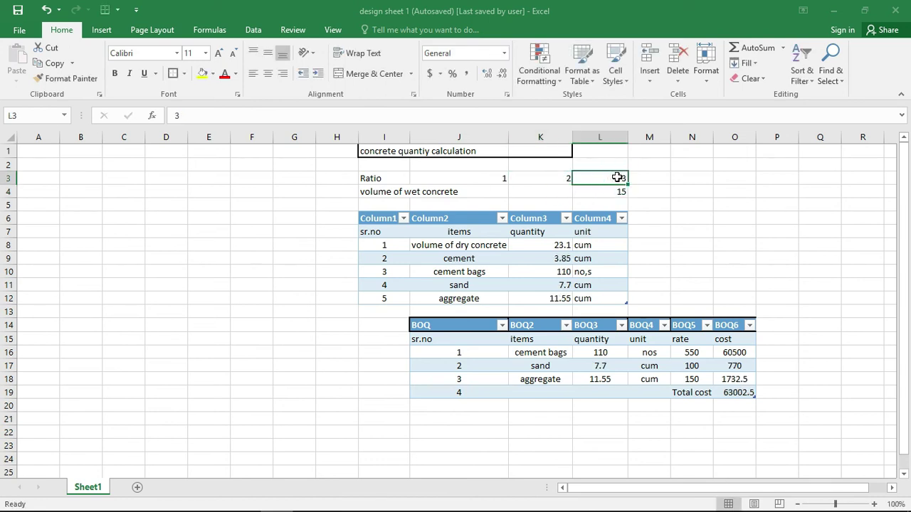
text(4)
click(569, 203)
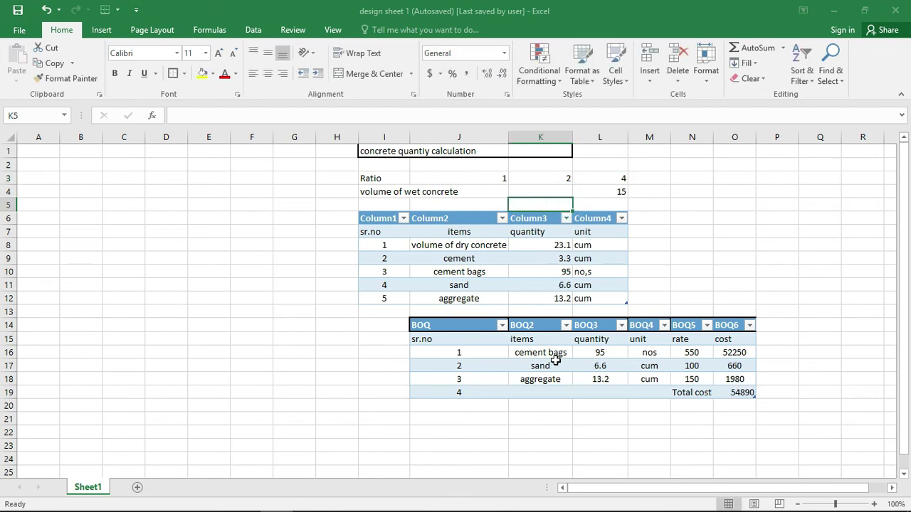
Step: Set the volume of wet concrete in L4 back to 10
click(615, 191)
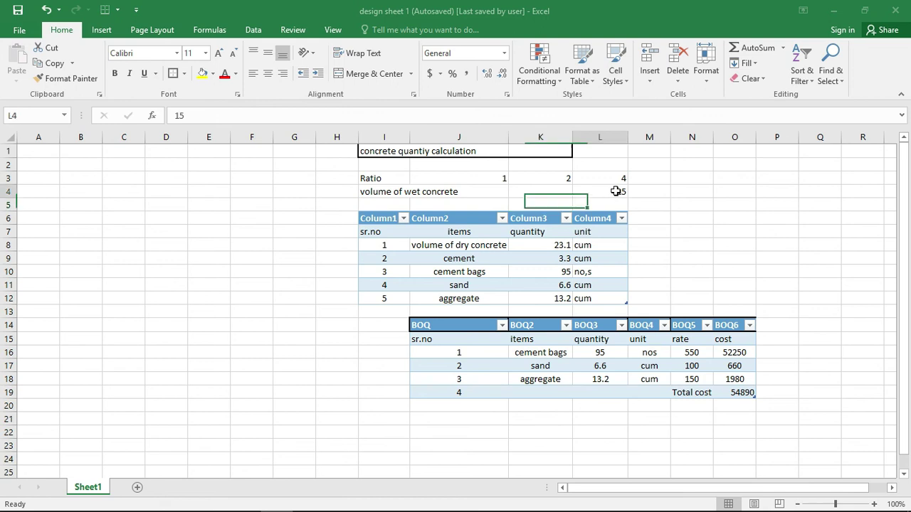
text(1)
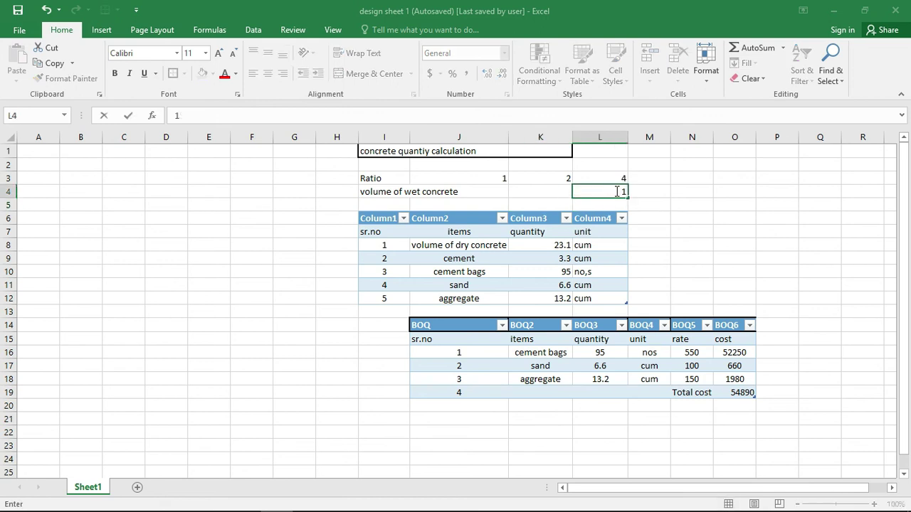
text(0)
click(555, 203)
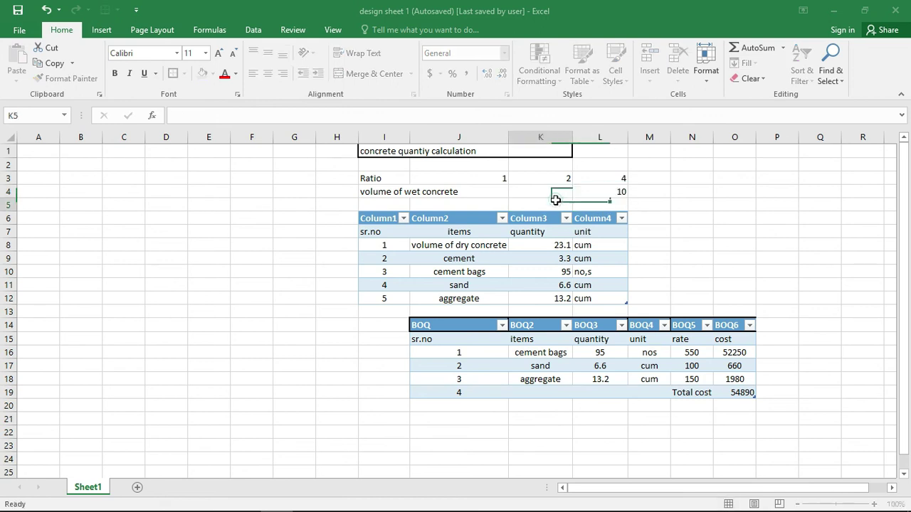